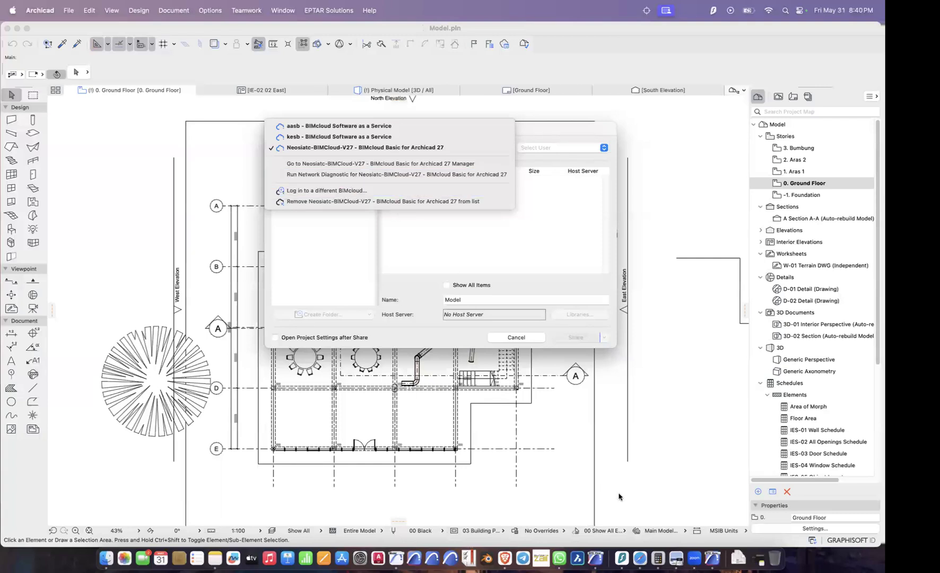
# Try to open the Neosiatc-BIMCloud-V27 manager from the sharing dialog, and list the server's projects in the browser
pyautogui.click(379, 537)
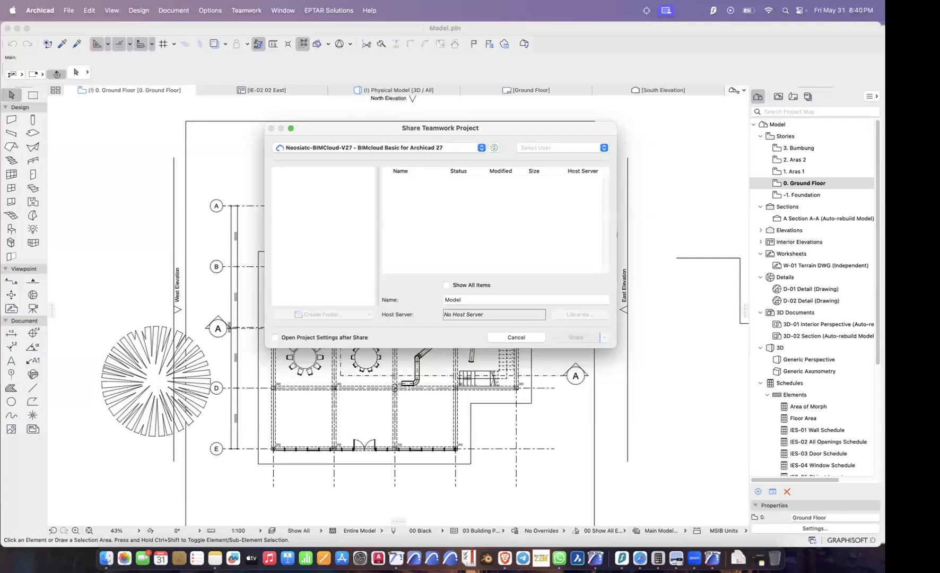
pyautogui.hotkey('ctrl', 'Right')
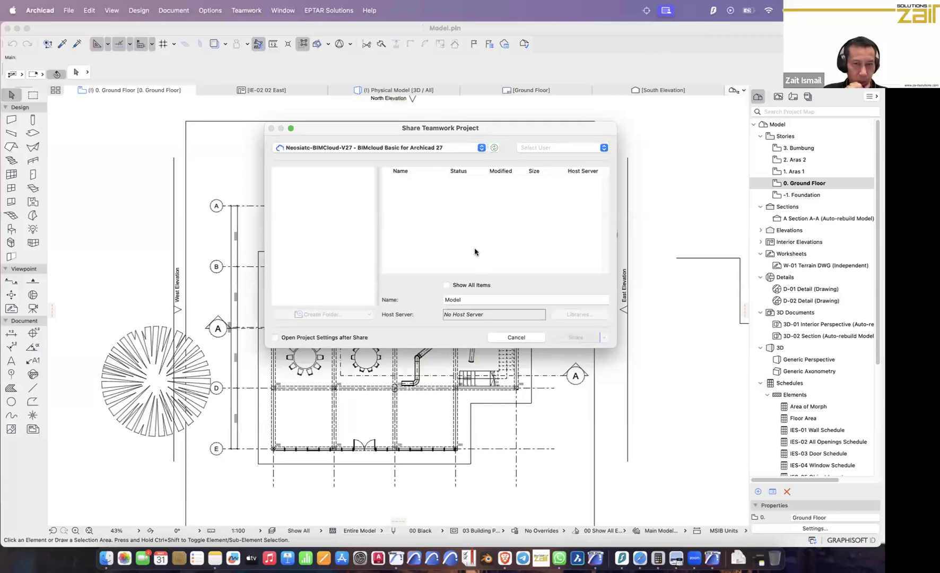
pyautogui.click(460, 148)
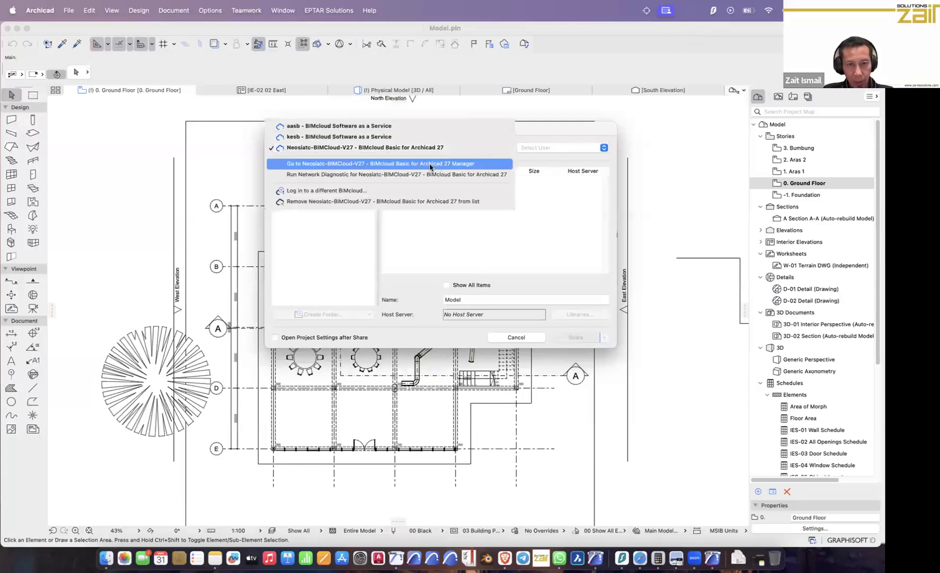
pyautogui.click(430, 165)
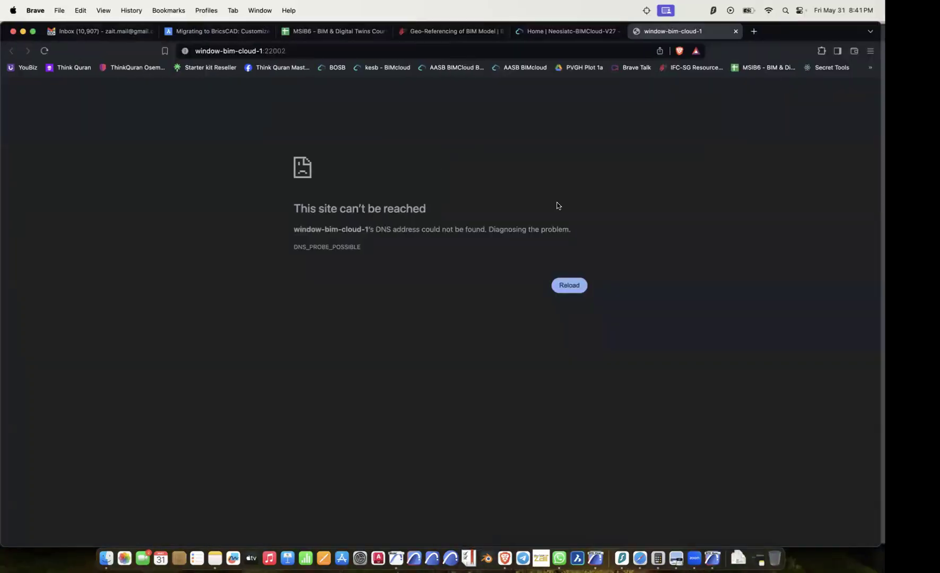
pyautogui.click(735, 32)
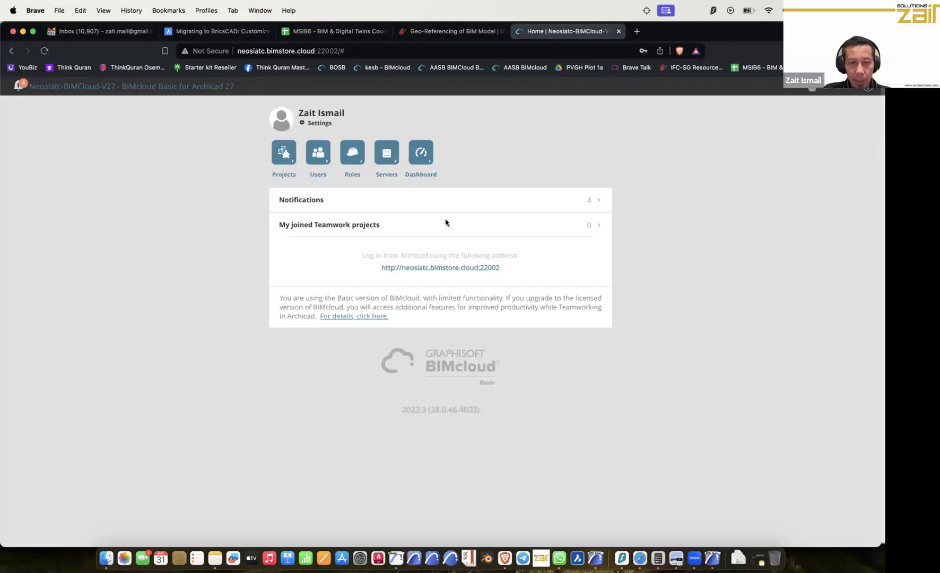
pyautogui.click(284, 156)
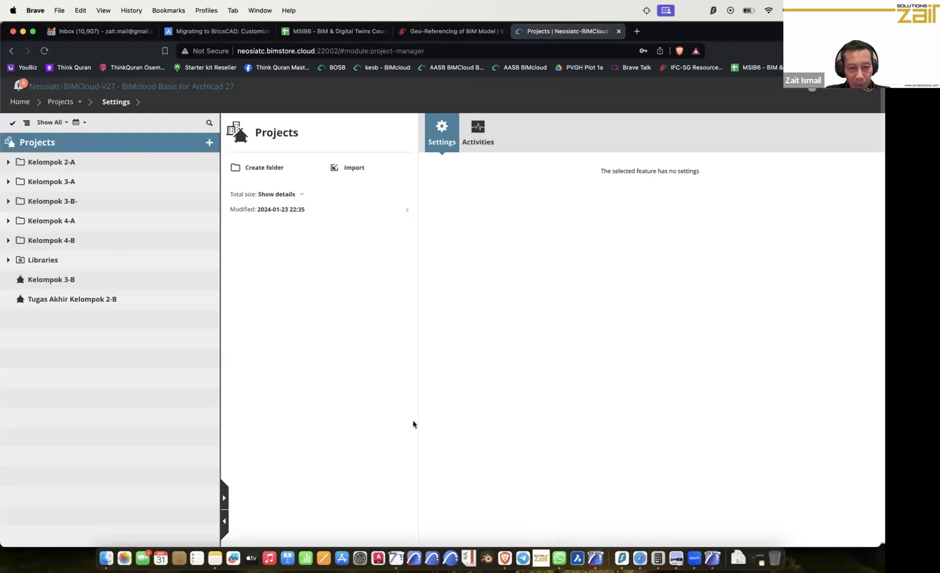
# Switch back to Archicad 27 and try to log in to the Neosiatc-BIMCloud-V27 server for sharing the project
pyautogui.click(395, 557)
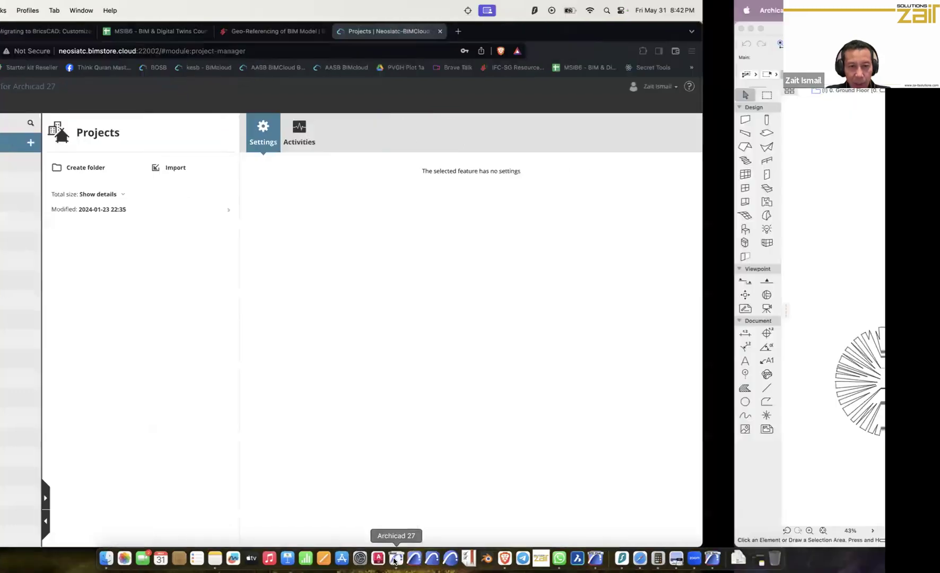
pyautogui.click(533, 150)
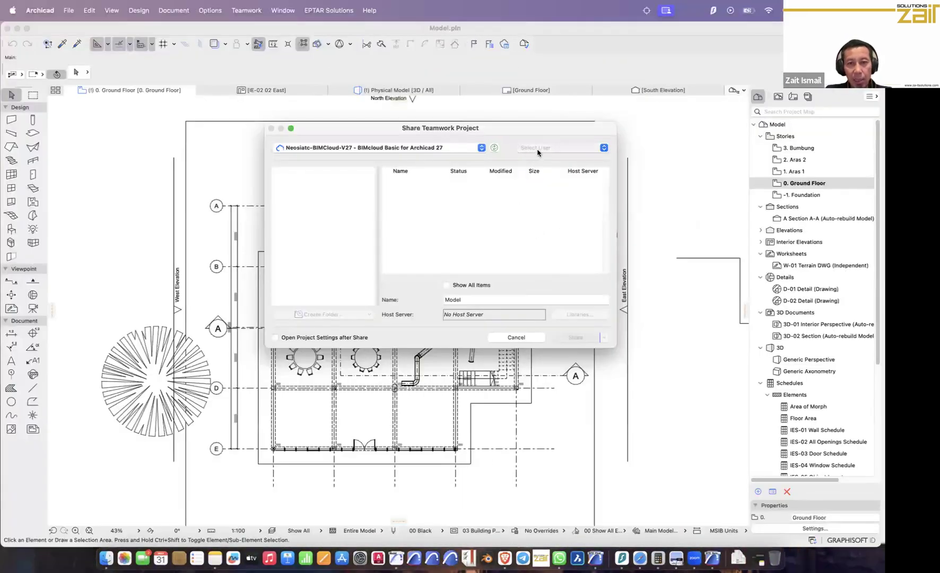
pyautogui.click(550, 164)
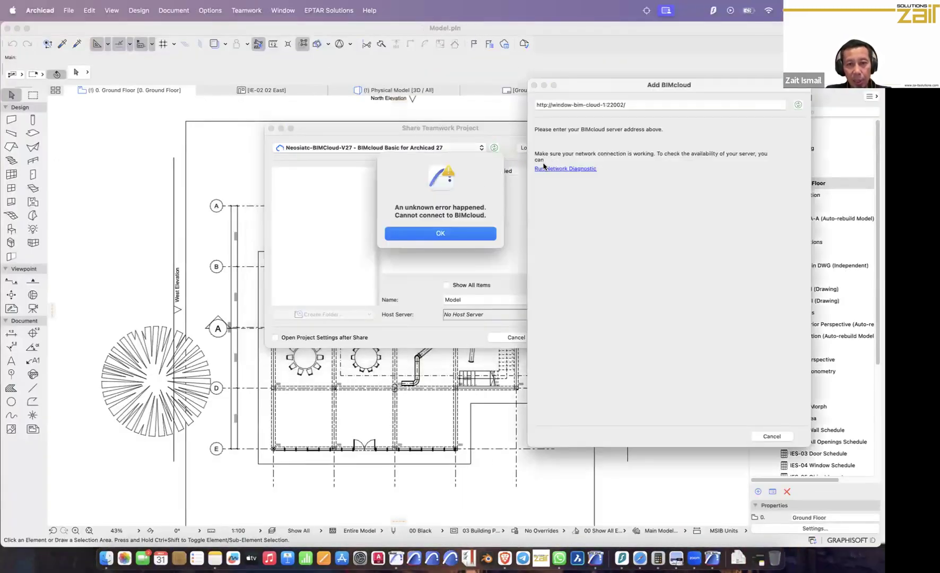
pyautogui.click(439, 235)
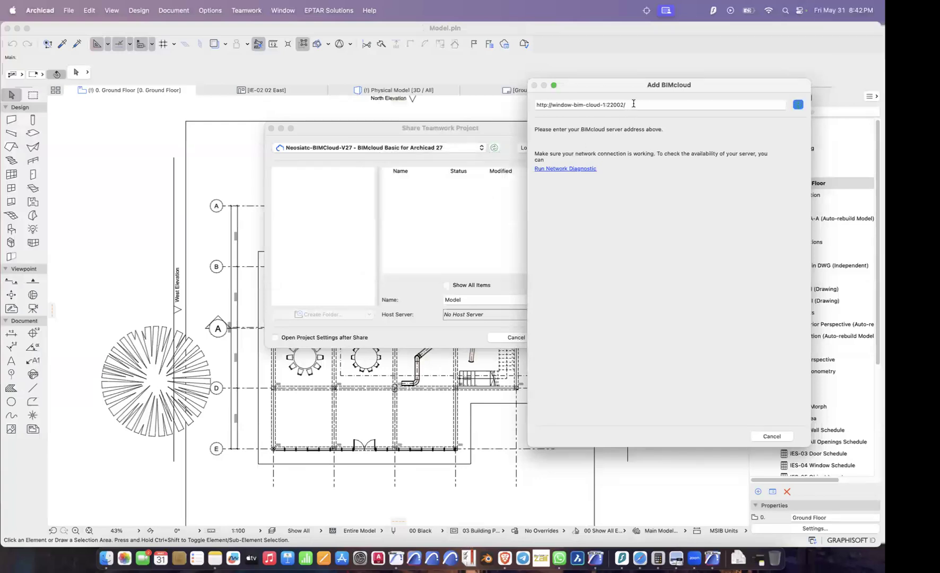
# Look up the BIMcloud server address in the WhatsApp chat
pyautogui.moveTo(634, 103); pyautogui.dragTo(540, 94)
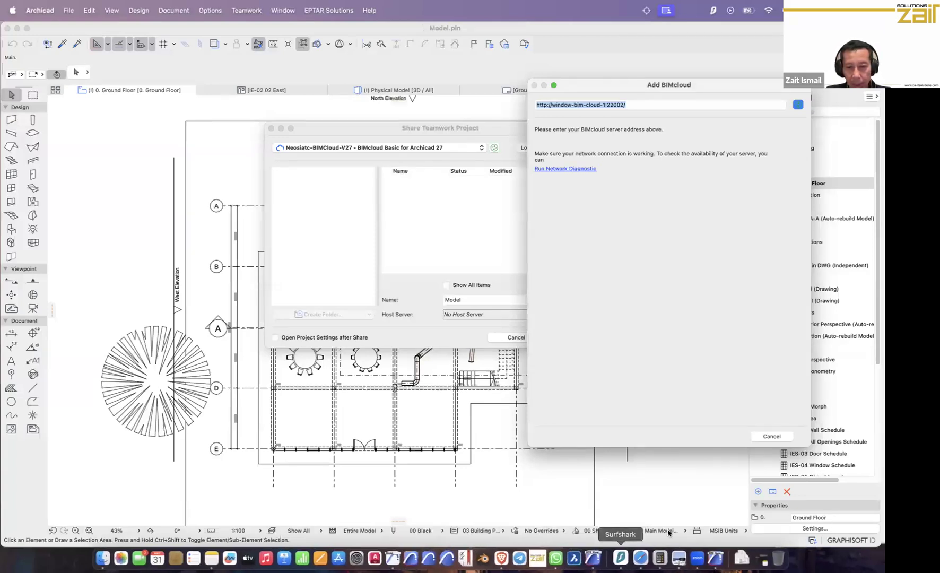
pyautogui.click(557, 557)
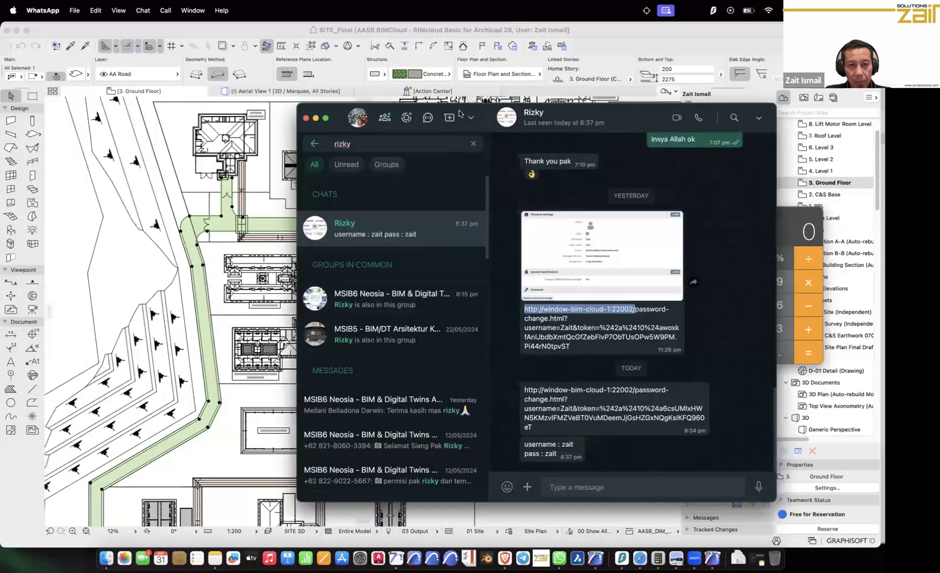
pyautogui.moveTo(425, 108); pyautogui.dragTo(338, 103)
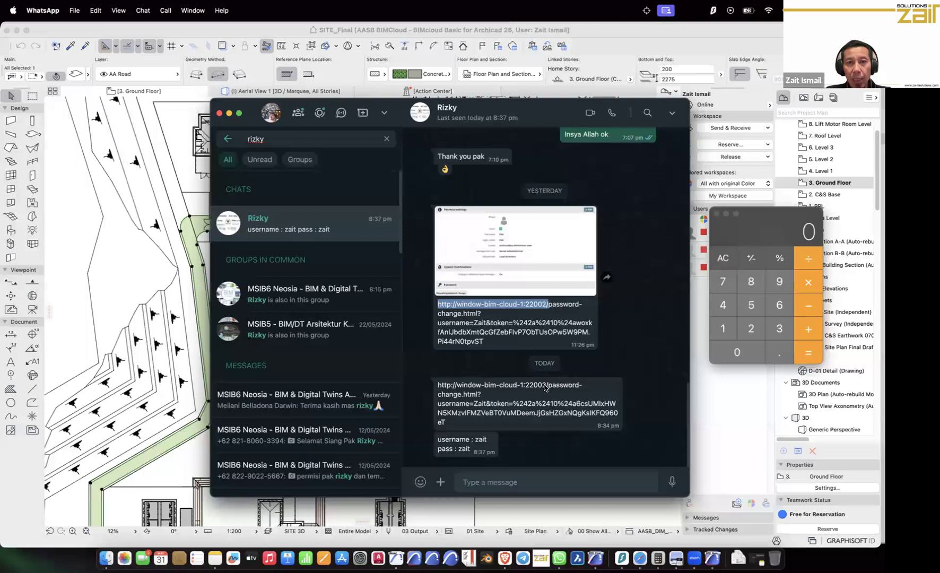
pyautogui.hotkey('ctrl', 'Left')
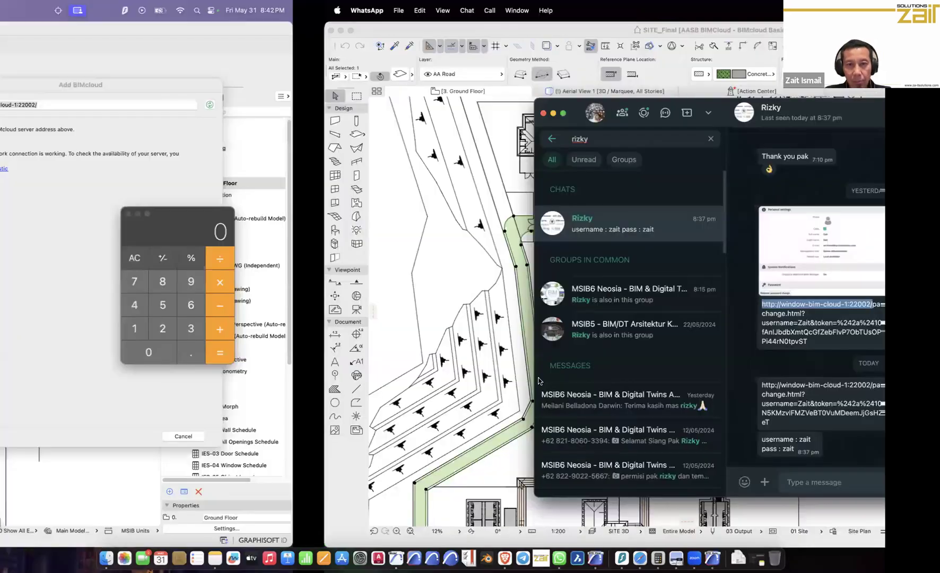
# Compare the BIMcloud server address in the browser with the one in Archicad's Add BIMcloud dialog
pyautogui.click(505, 557)
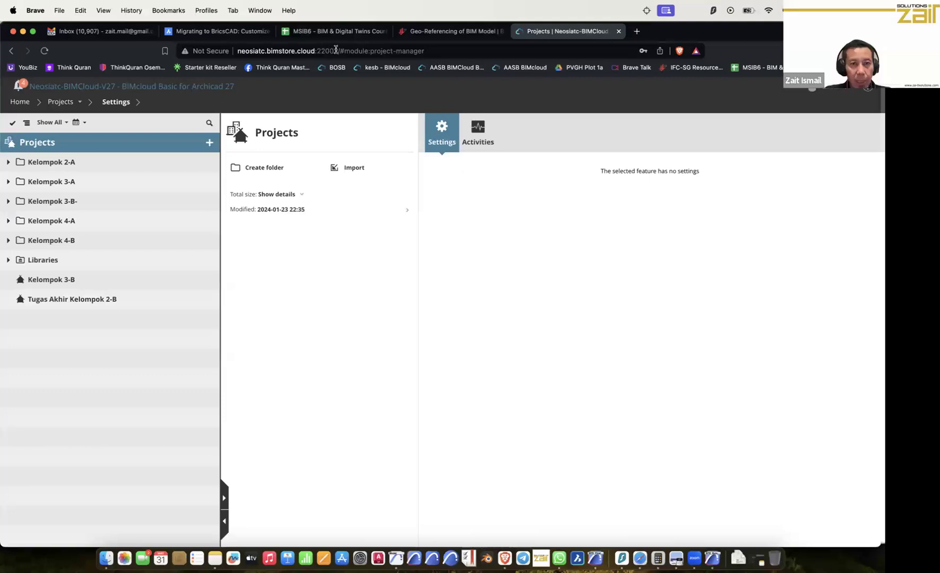
pyautogui.moveTo(339, 50); pyautogui.dragTo(222, 52)
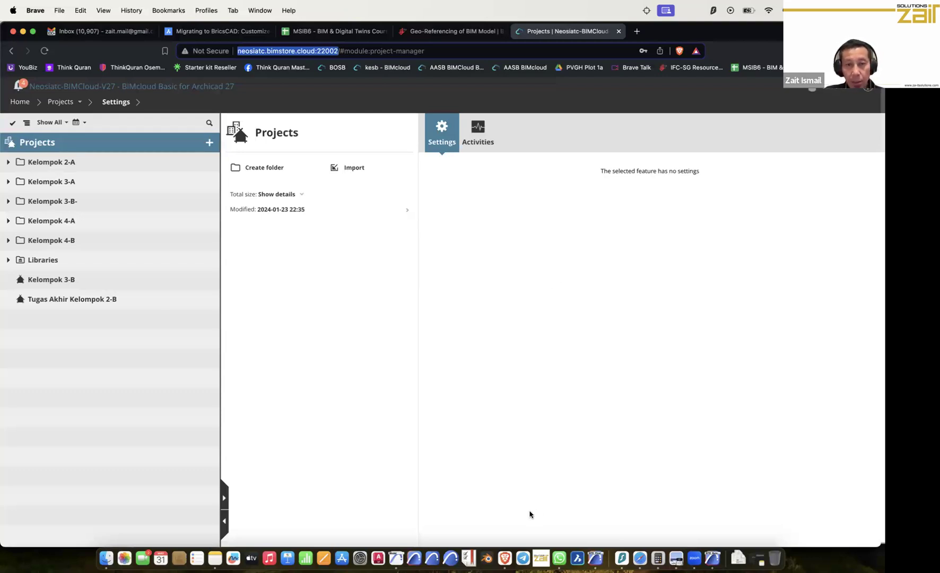
pyautogui.click(391, 560)
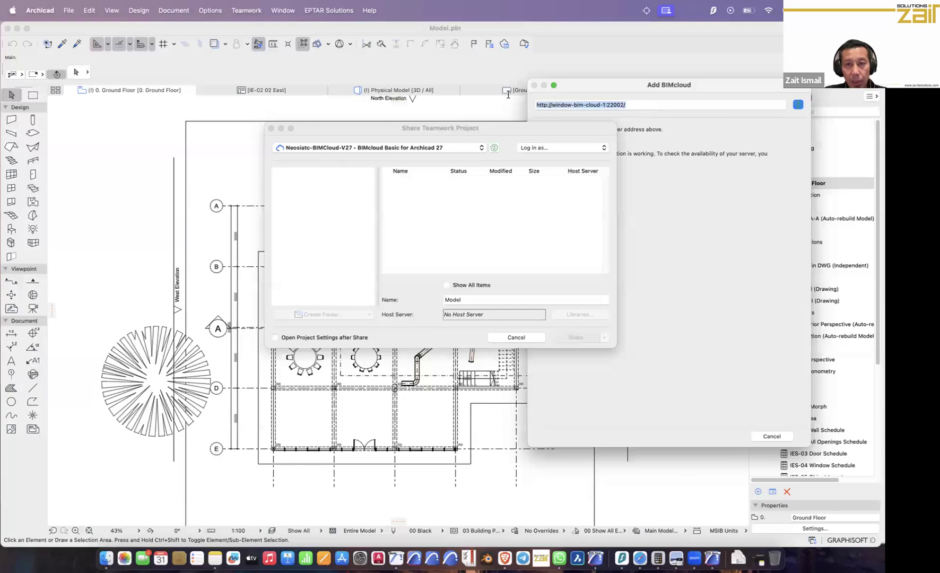
pyautogui.click(637, 105)
pyautogui.moveTo(536, 127); pyautogui.dragTo(377, 120)
pyautogui.moveTo(643, 105); pyautogui.dragTo(519, 103)
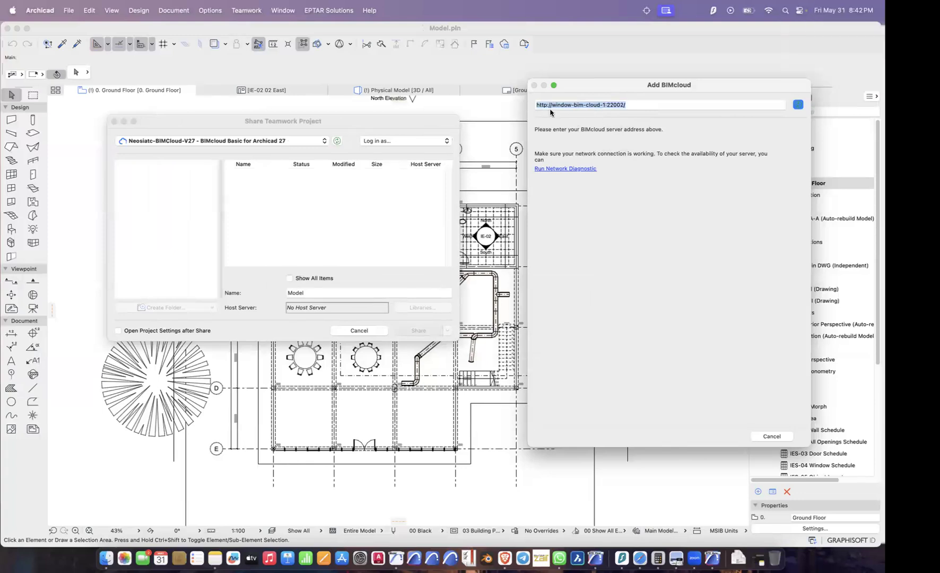
pyautogui.moveTo(551, 105); pyautogui.dragTo(656, 105)
# Copy neosiatc.bimstore.cloud:22002 from the browser, try to replace the Add BIMcloud server address with it, and cancel that dialog
pyautogui.click(508, 557)
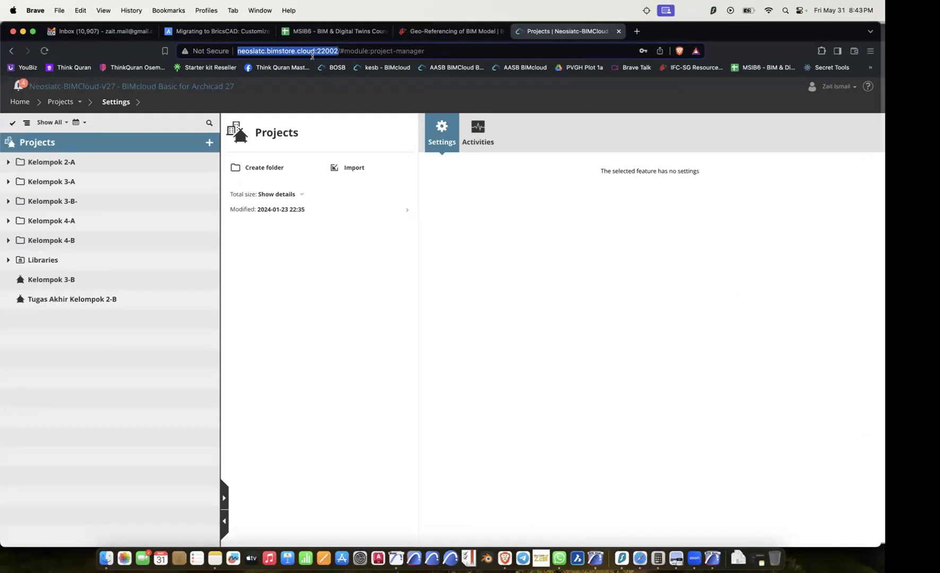
pyautogui.rightClick(312, 55)
pyautogui.click(339, 132)
pyautogui.click(422, 557)
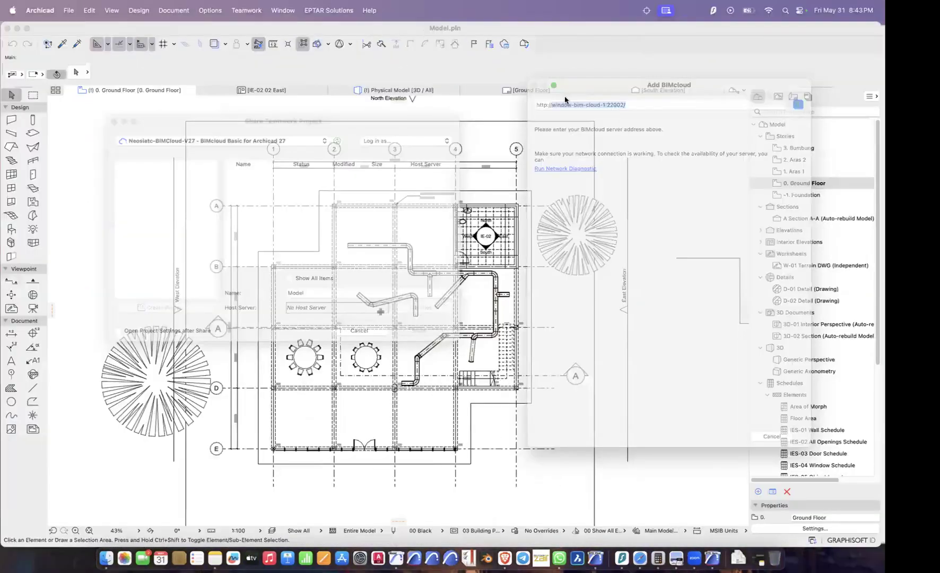
pyautogui.moveTo(645, 104); pyautogui.dragTo(518, 103)
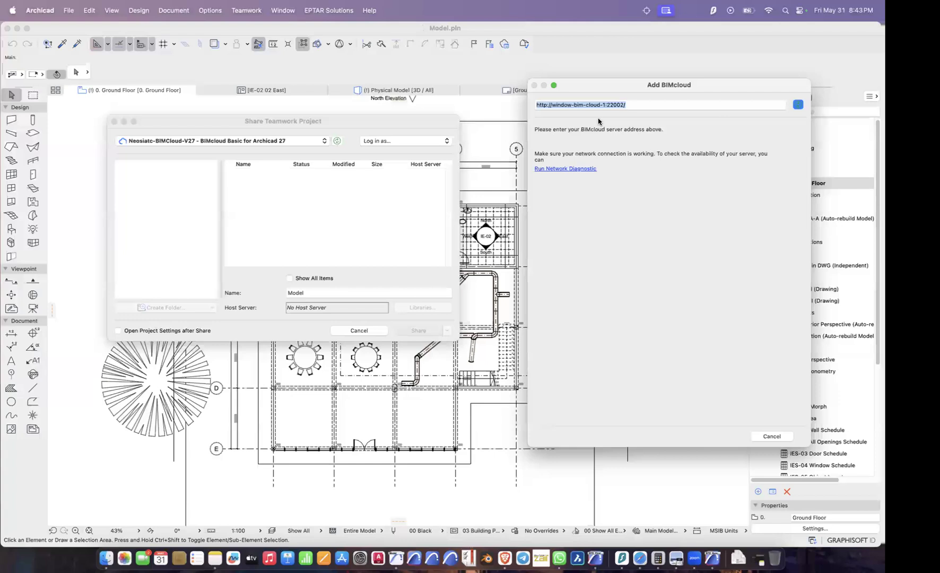
pyautogui.click(641, 102)
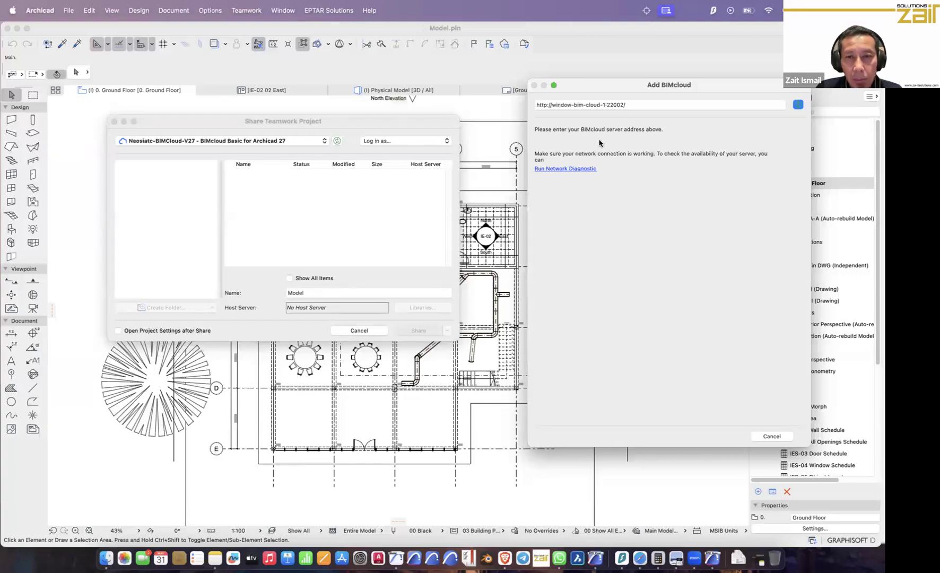
pyautogui.click(771, 436)
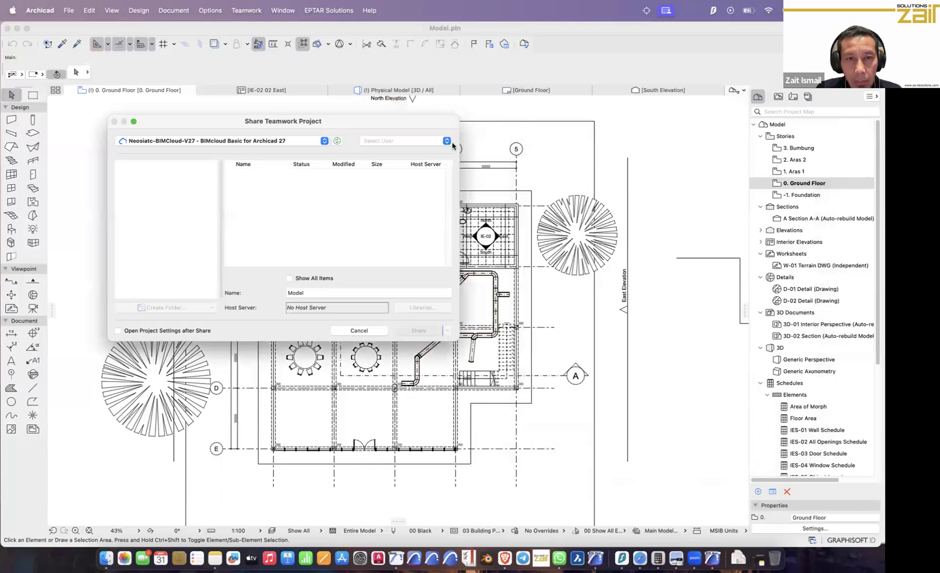
# Retry logging in to Neosiatc-BIMCloud-V27 as a user from the Share Teamwork Project dialog
pyautogui.click(378, 141)
pyautogui.click(378, 157)
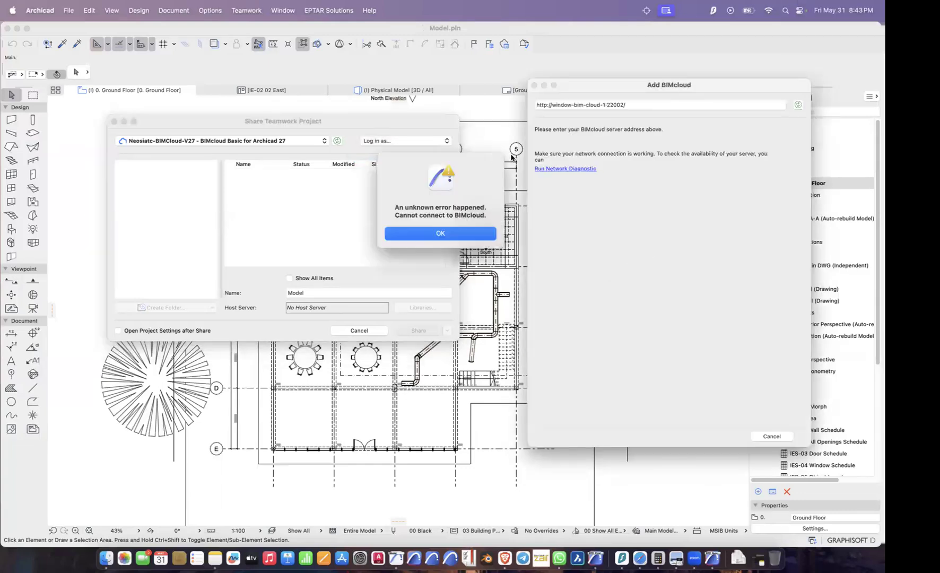
pyautogui.click(446, 234)
pyautogui.click(556, 169)
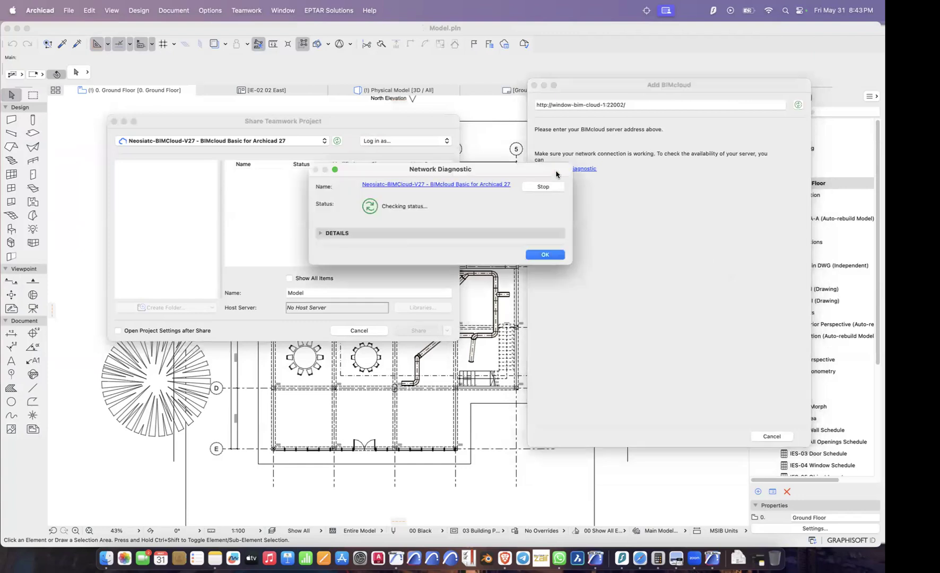
pyautogui.click(319, 233)
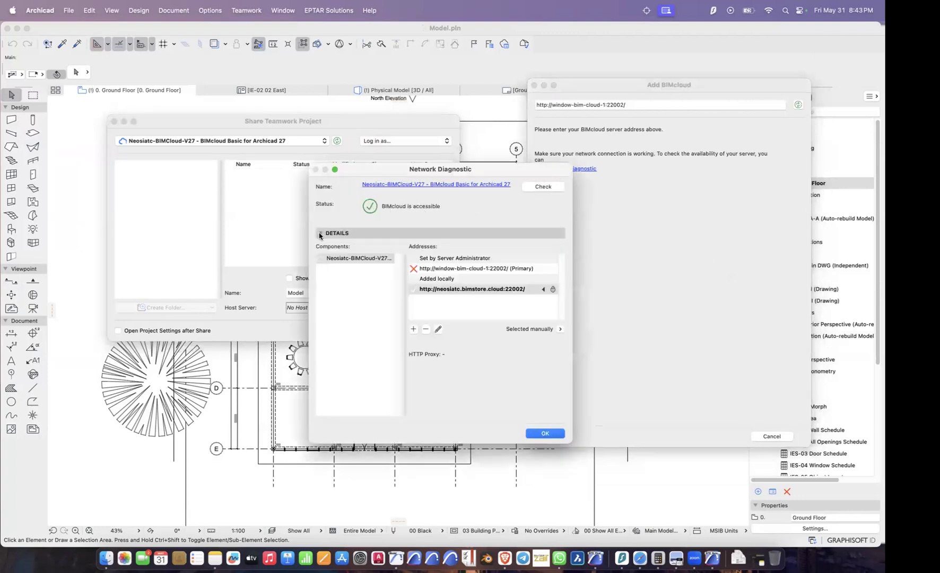
pyautogui.click(493, 290)
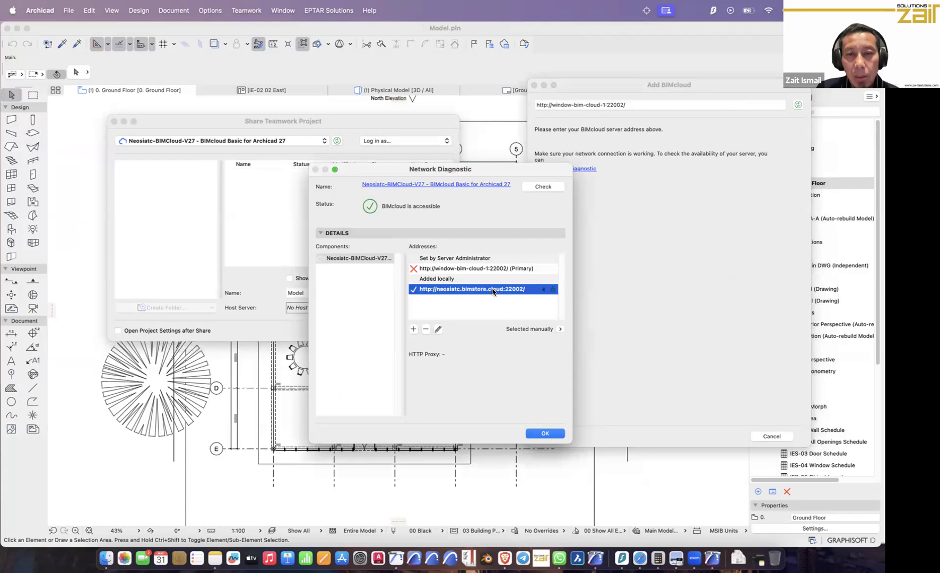
pyautogui.click(559, 329)
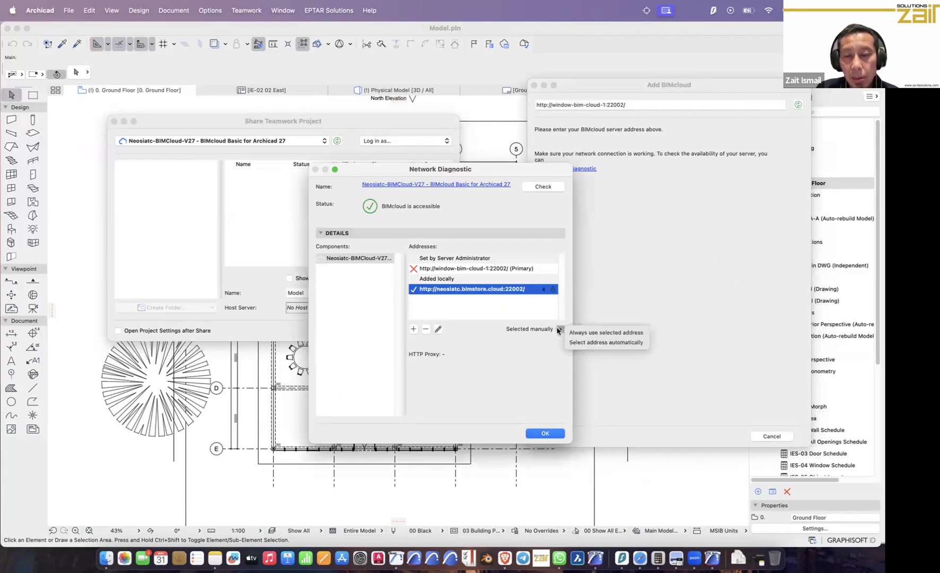
pyautogui.click(557, 331)
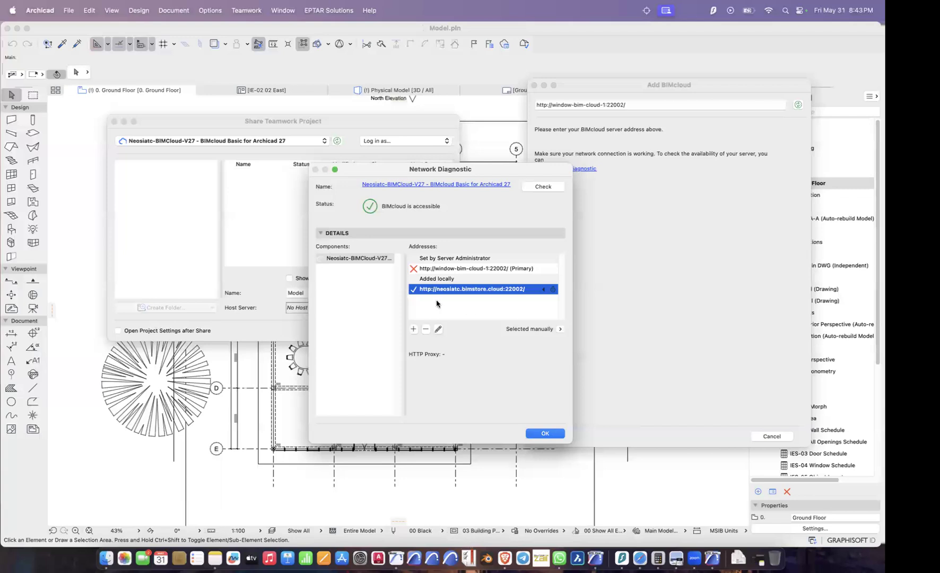
pyautogui.click(543, 186)
pyautogui.click(547, 434)
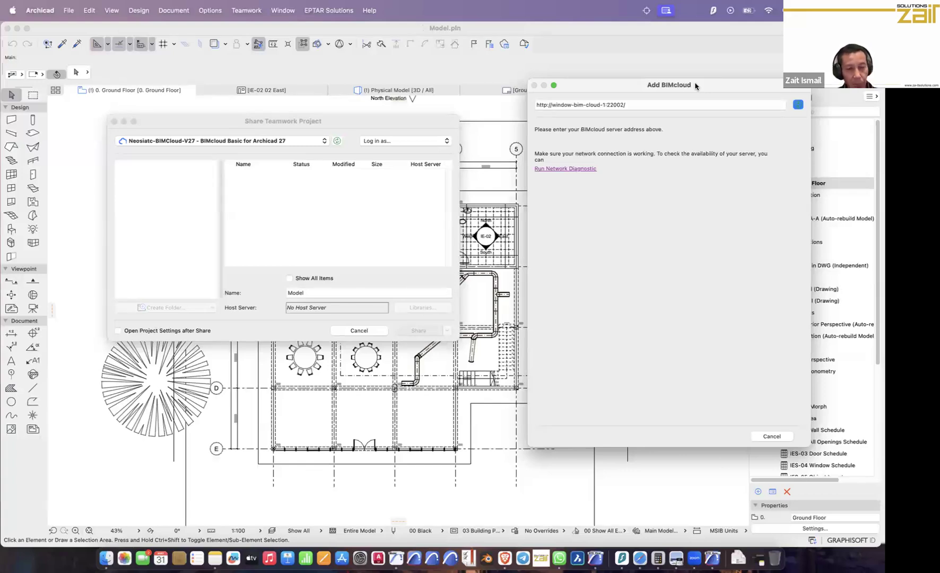
pyautogui.click(776, 437)
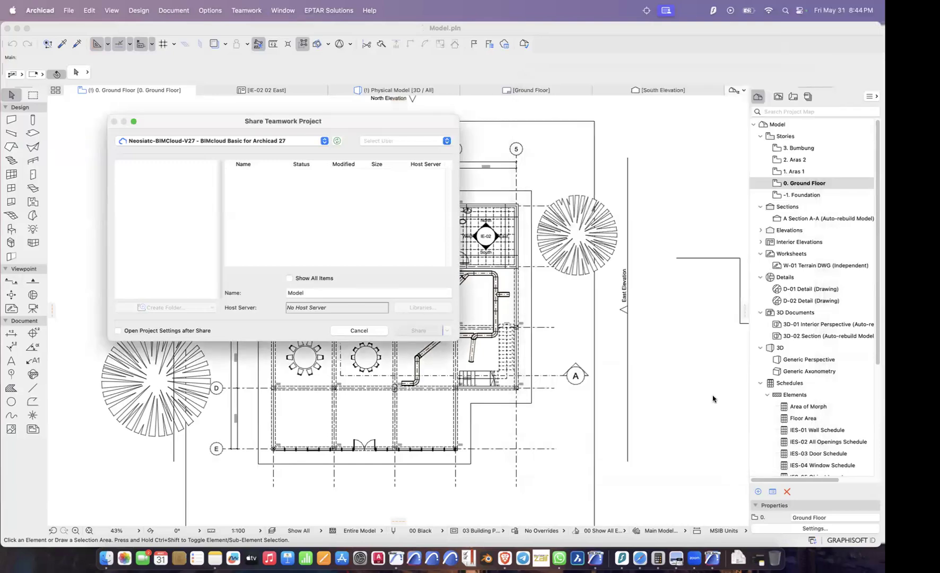
pyautogui.click(349, 331)
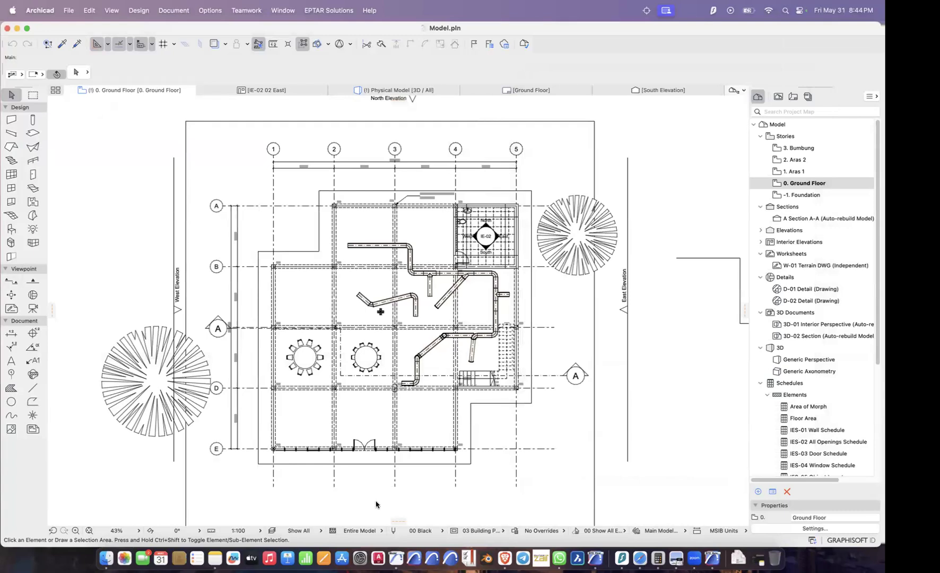
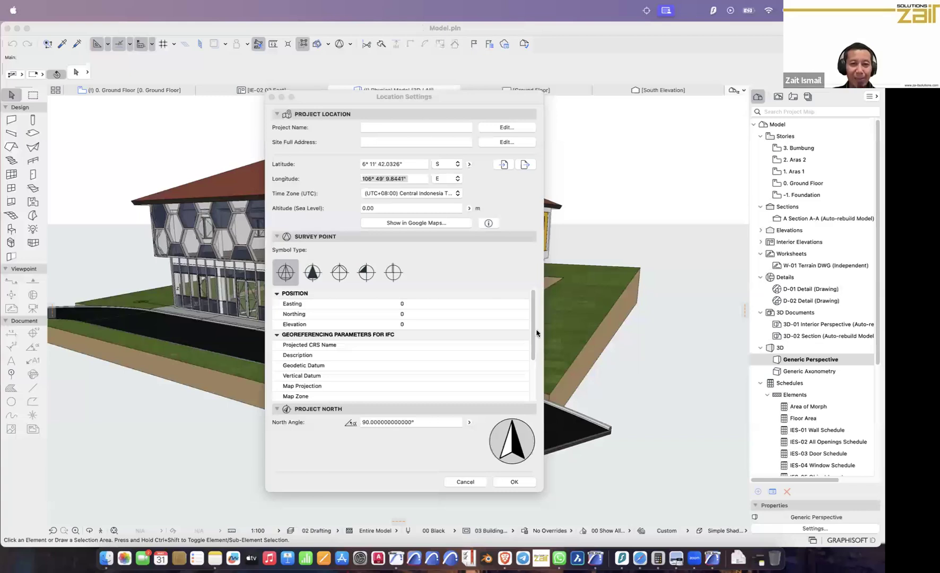
# Move the Location Settings dialog away from the building in the 3D view
pyautogui.click(271, 97)
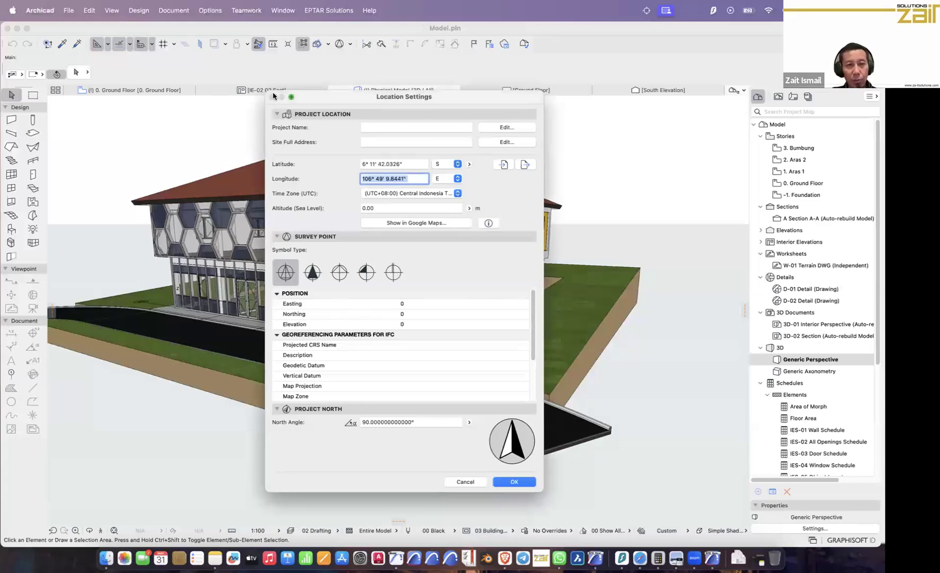
pyautogui.moveTo(418, 98); pyautogui.dragTo(558, 78)
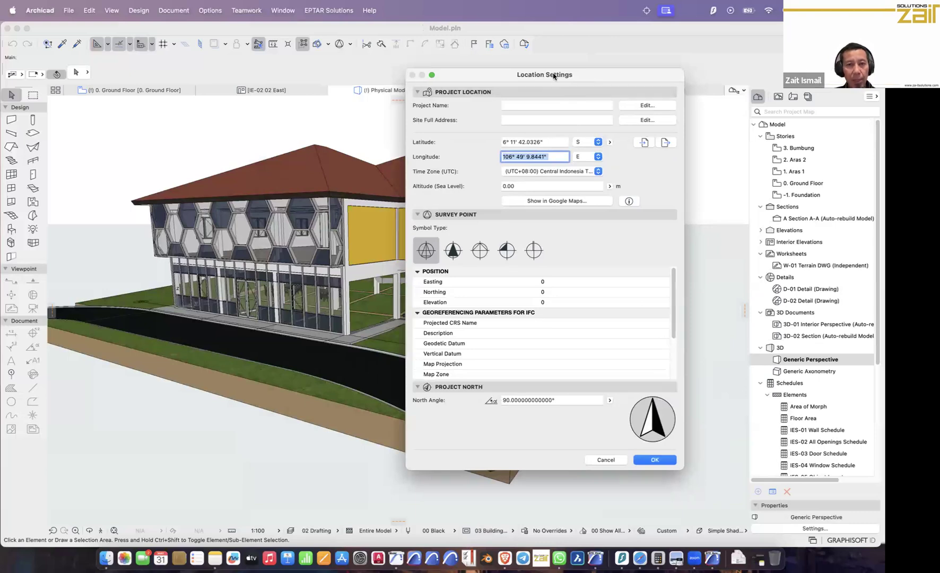
# Reopen Location Settings and review the project's latitude and longitude entries
pyautogui.click(605, 459)
pyautogui.click(210, 10)
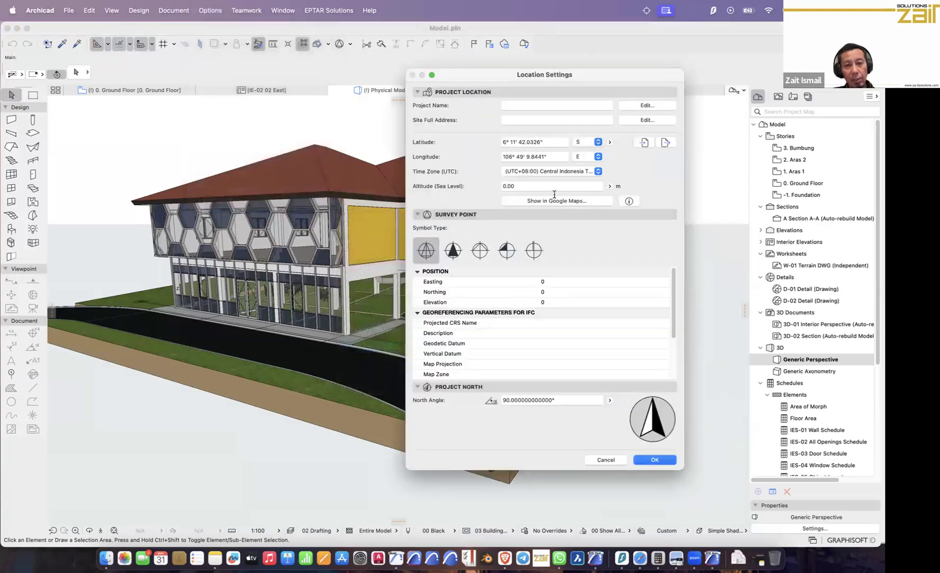
pyautogui.click(556, 142)
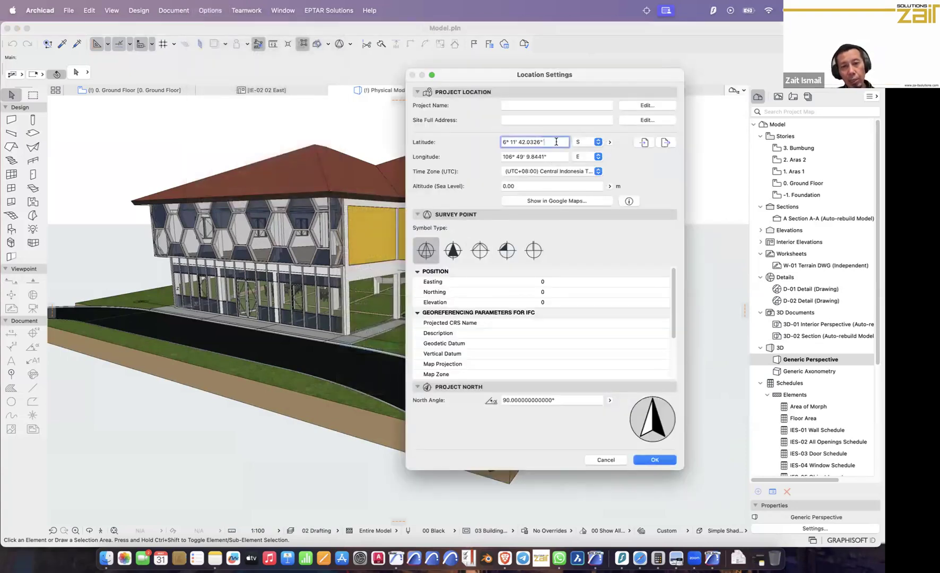
pyautogui.click(557, 155)
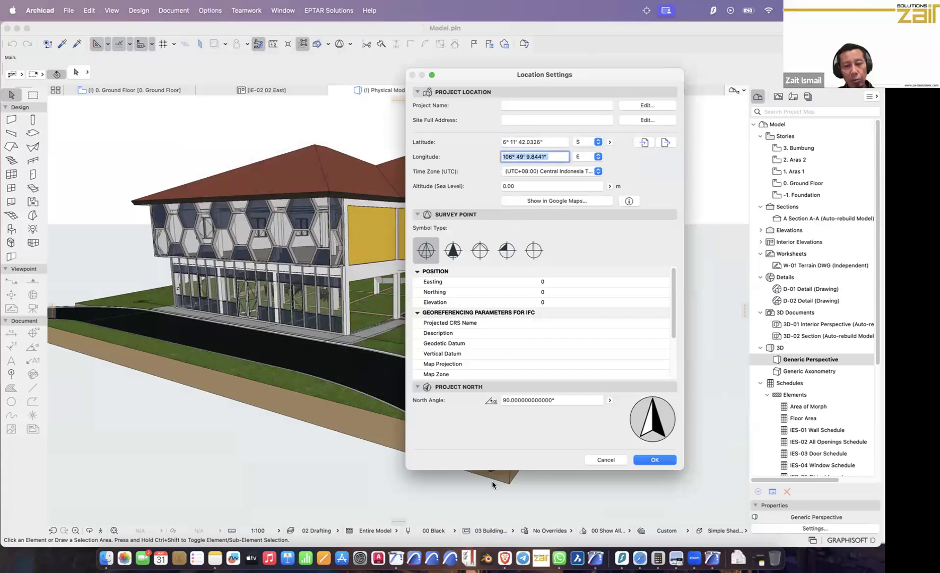
# Switch to Google Maps in Brave and look up the coordinates at Hotel Indonesia Kempinski Jakarta
pyautogui.click(504, 557)
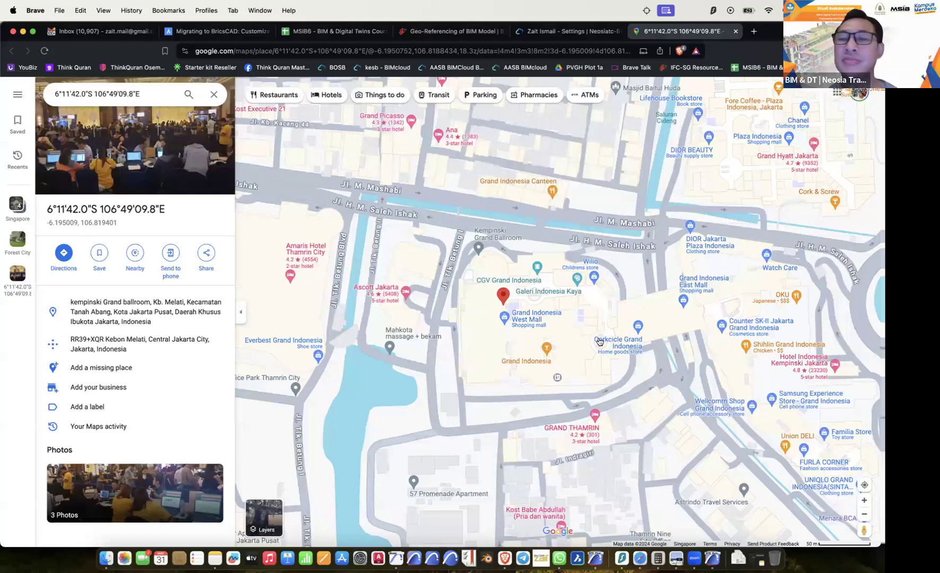
pyautogui.moveTo(738, 334); pyautogui.dragTo(636, 304)
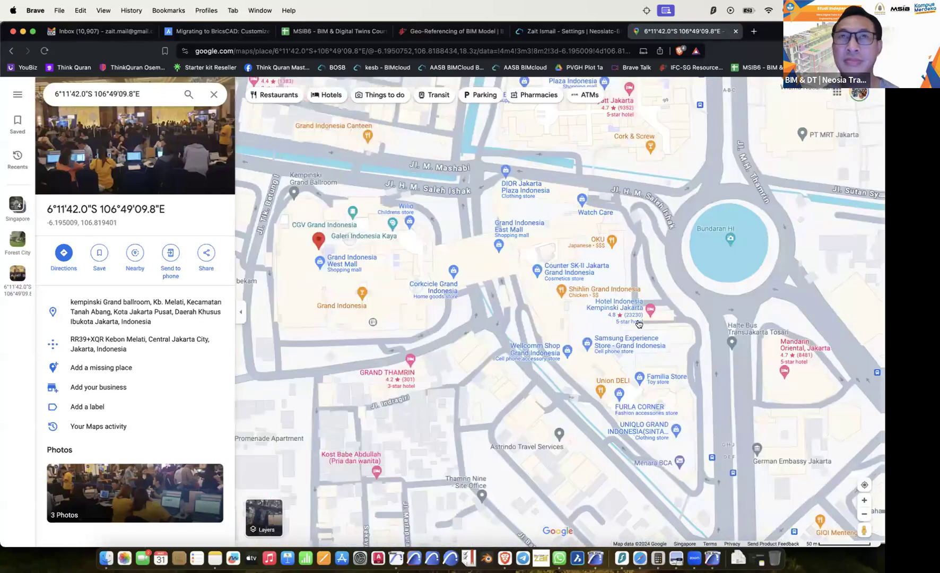
pyautogui.scroll(2, 638, 324)
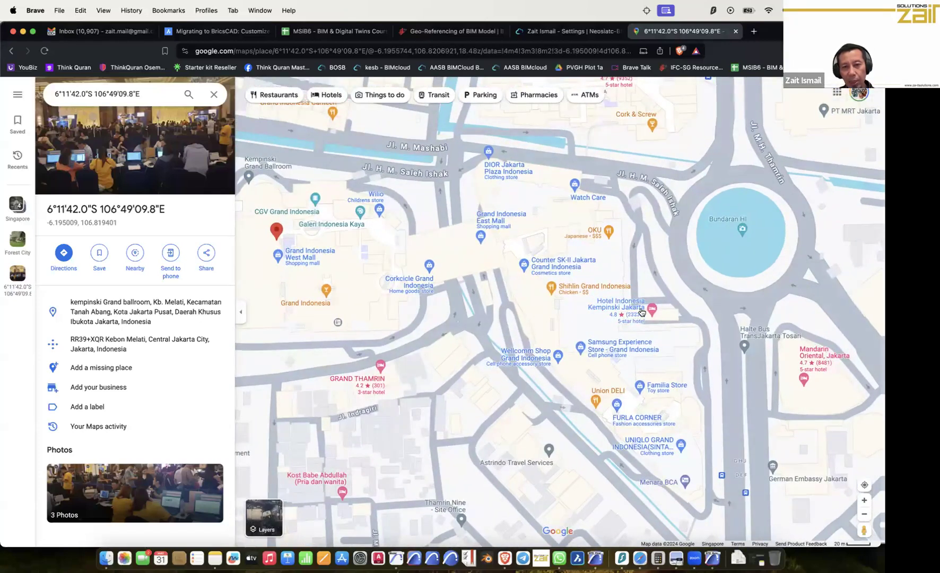
pyautogui.rightClick(641, 312)
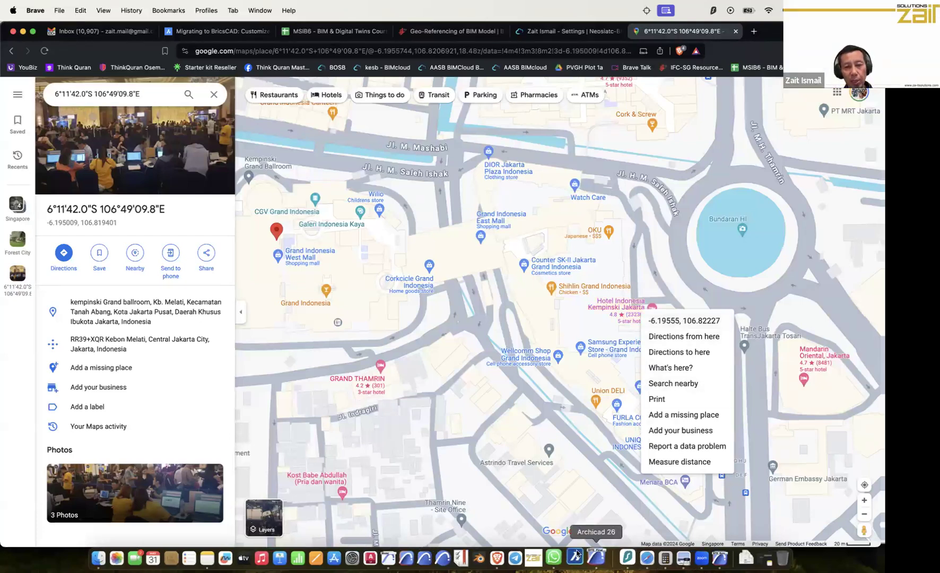
# Return to Archicad and inspect the latitude value and its North/South options in Location Settings
pyautogui.click(395, 554)
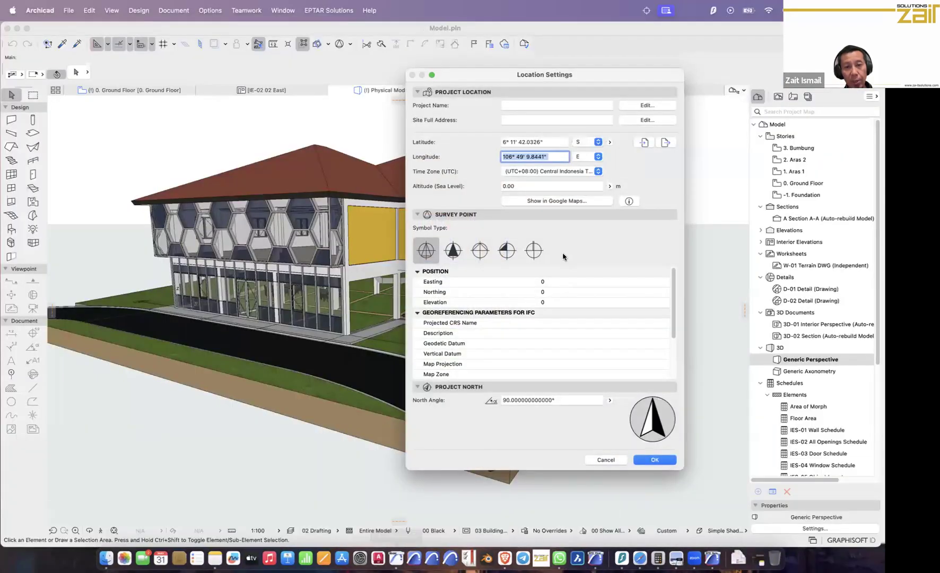
pyautogui.click(558, 141)
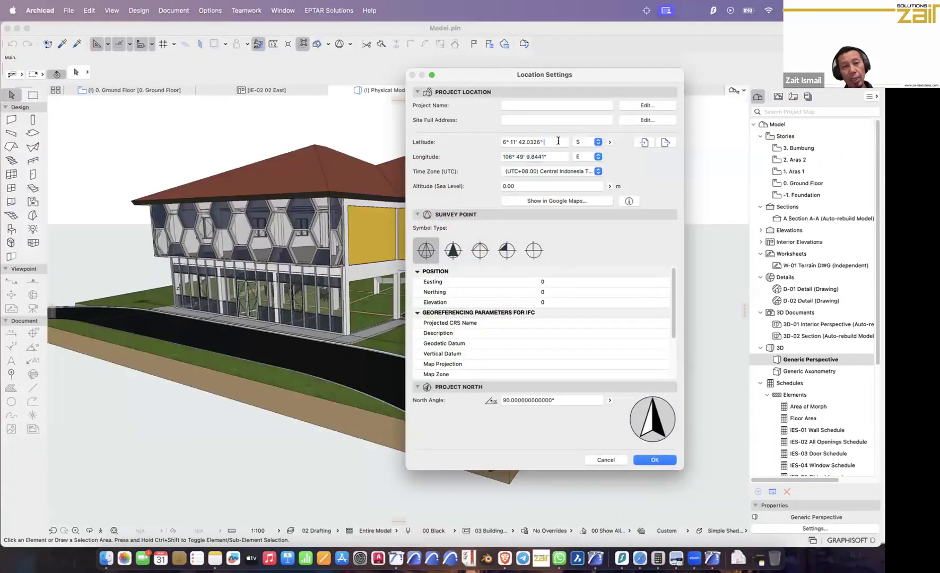
pyautogui.tripleClick(558, 141)
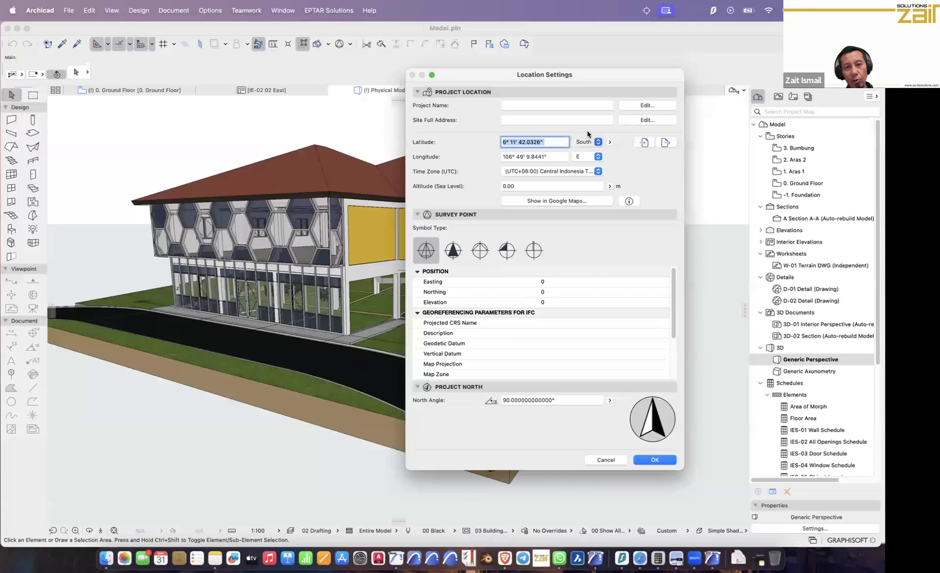
pyautogui.click(596, 141)
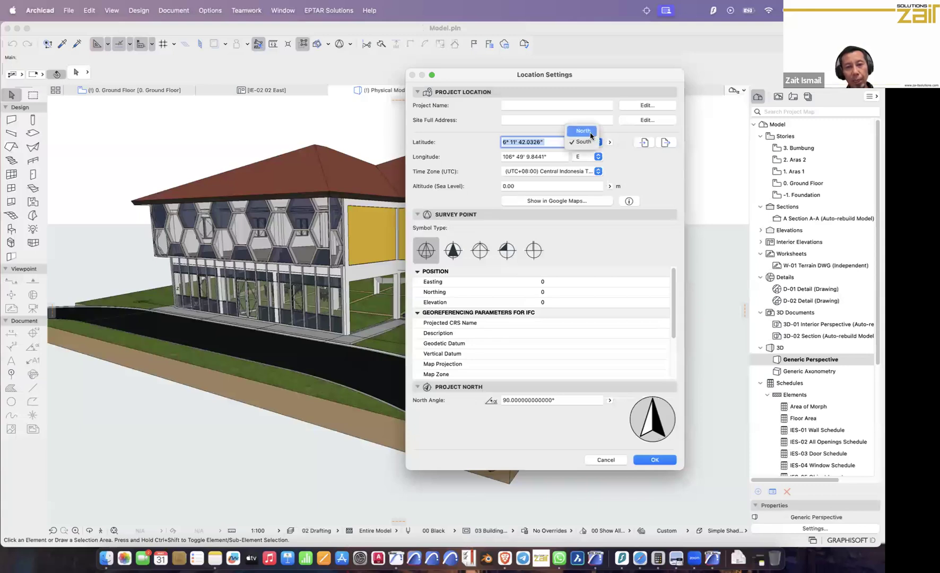
pyautogui.click(603, 155)
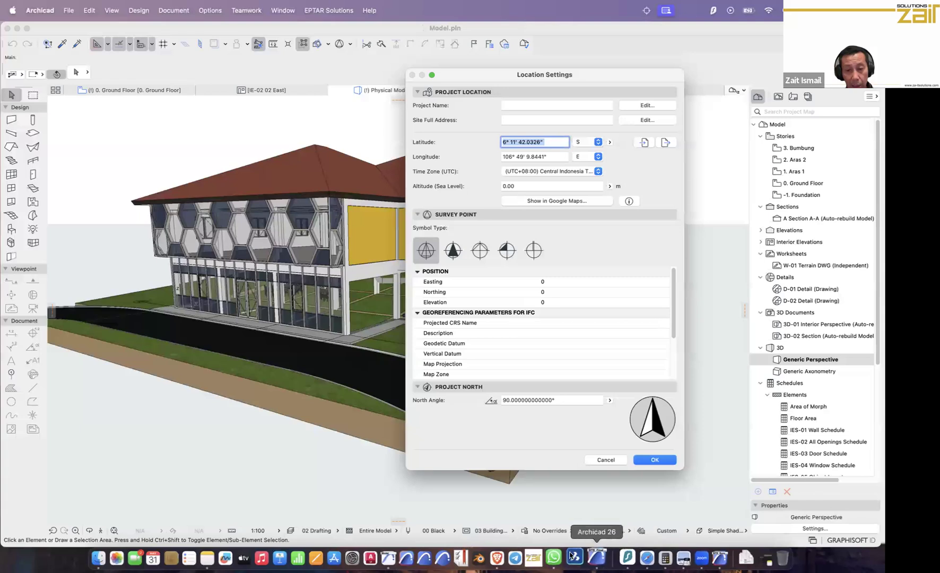
# Recheck the hotel's coordinates in Brave, return to Archicad, and enter 6.1955 as the project latitude
pyautogui.click(505, 554)
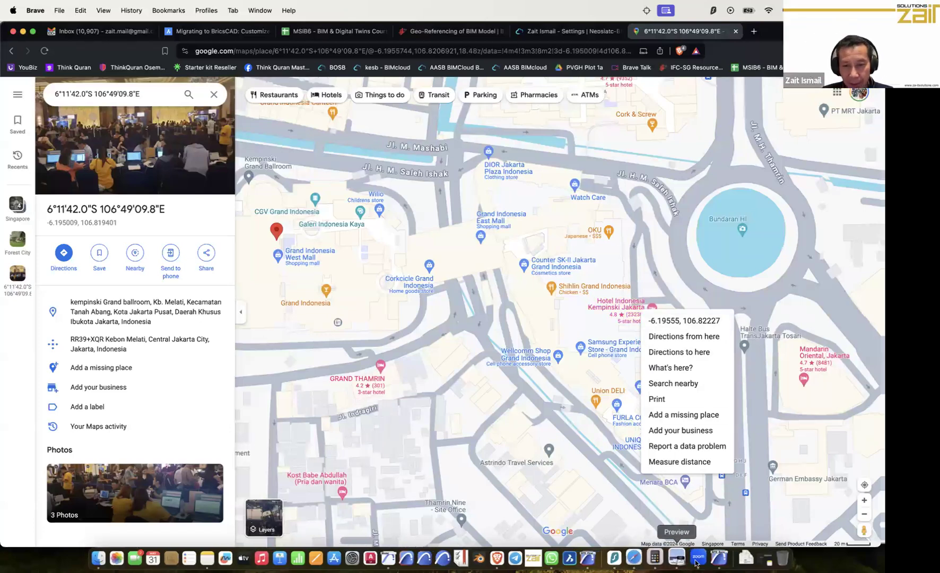
pyautogui.click(398, 558)
pyautogui.moveTo(550, 142); pyautogui.dragTo(467, 138)
pyautogui.write('6.1955')
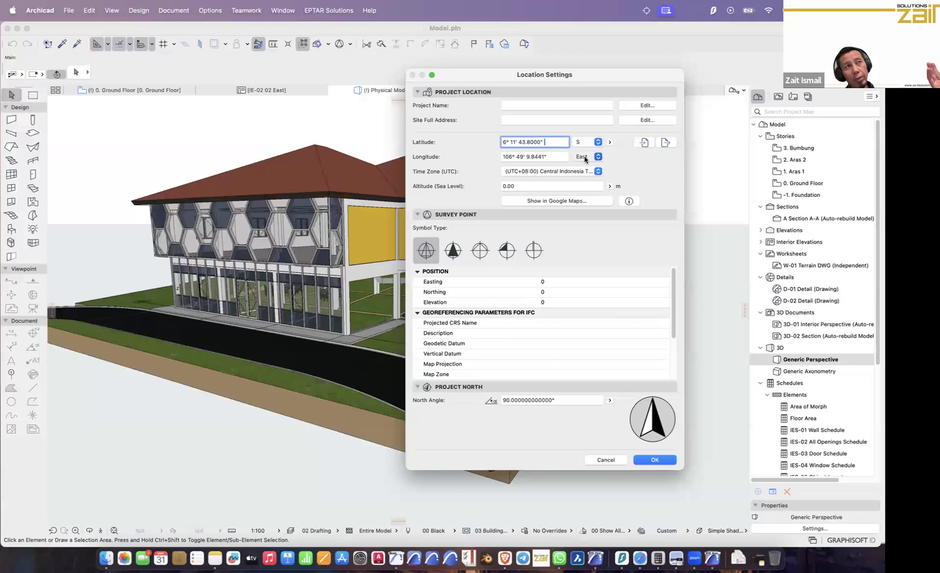
# Inspect the longitude's East/West options and the list of UTC time zones without changing either
pyautogui.click(585, 157)
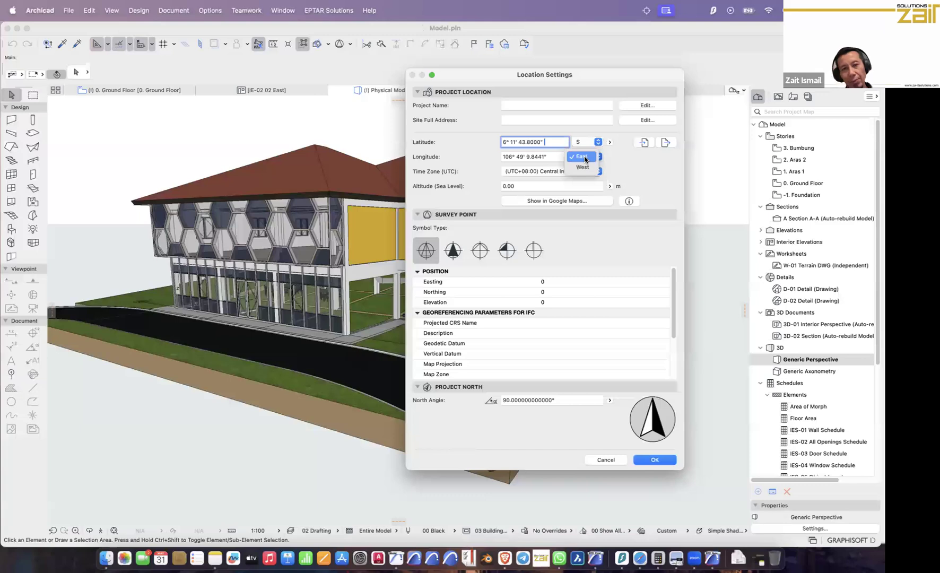
pyautogui.click(502, 172)
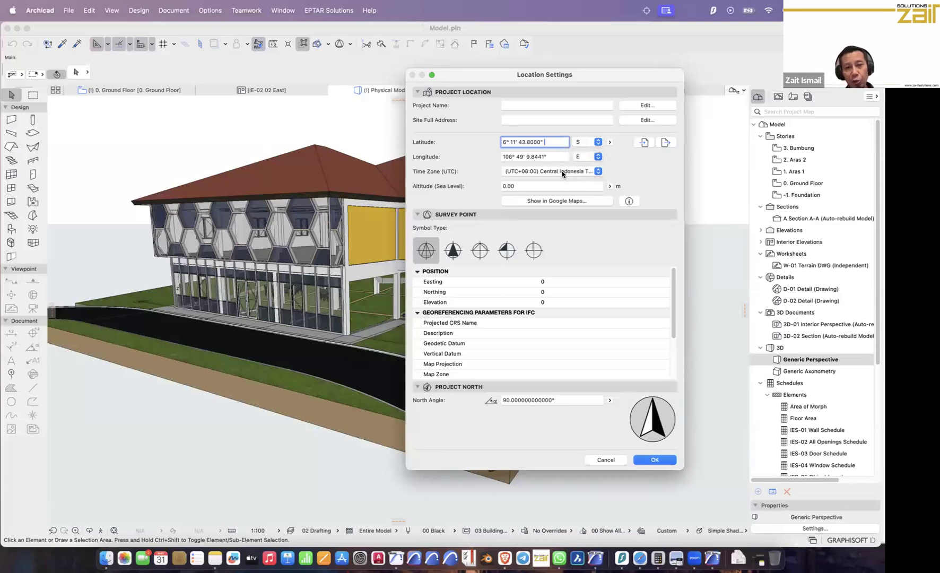
pyautogui.click(563, 174)
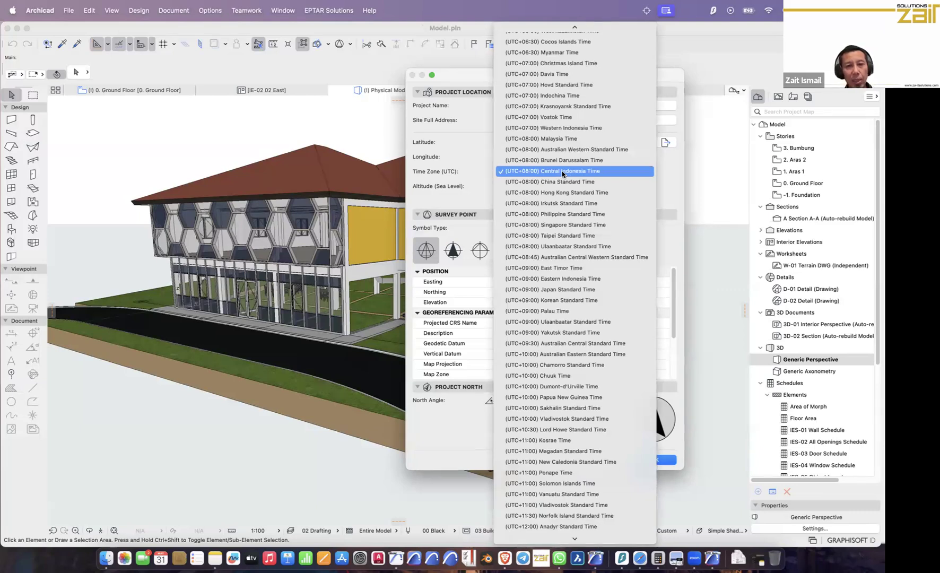
pyautogui.click(471, 152)
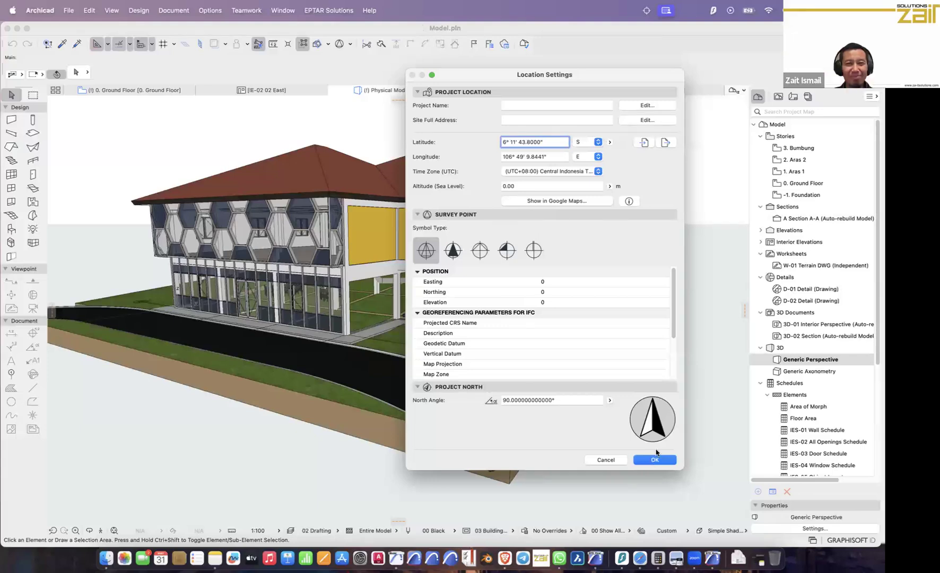
# Review the Project Info fields down to the contact details, and cancel both Project Info and Location Settings
pyautogui.click(569, 107)
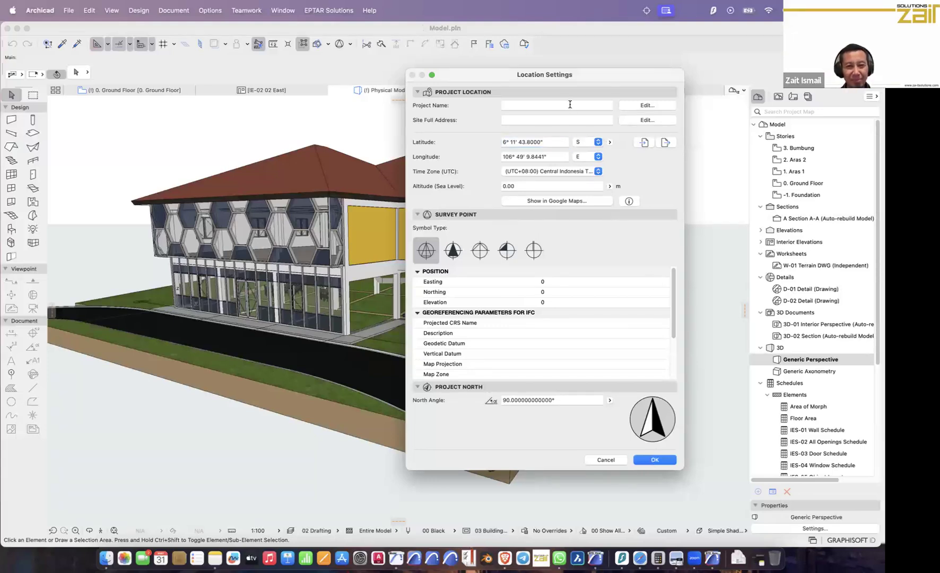
pyautogui.click(635, 106)
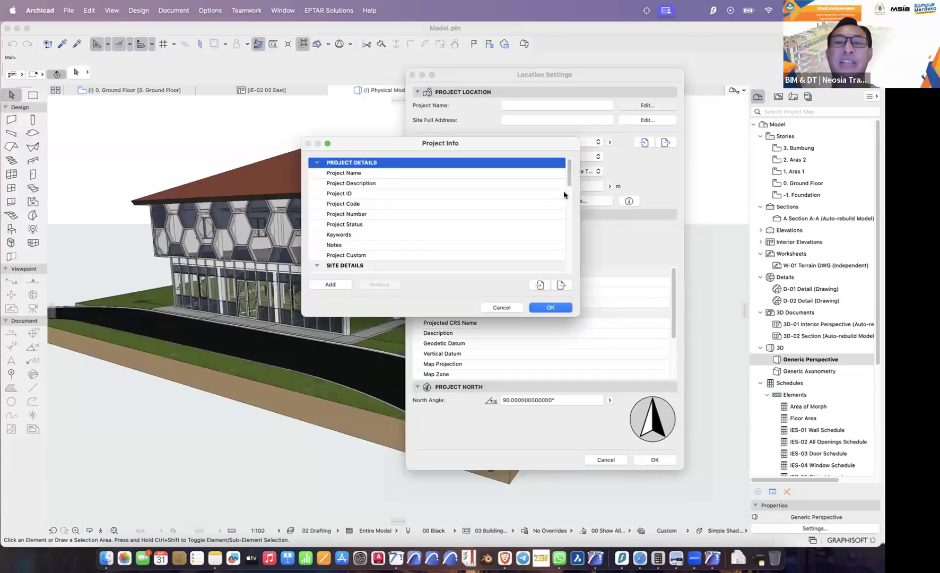
pyautogui.moveTo(568, 192); pyautogui.dragTo(570, 237)
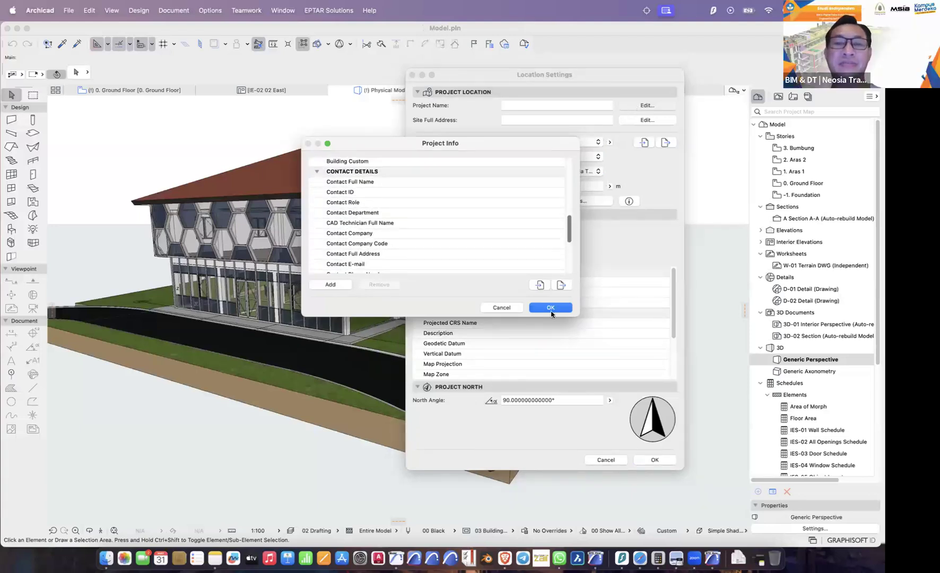
pyautogui.click(502, 308)
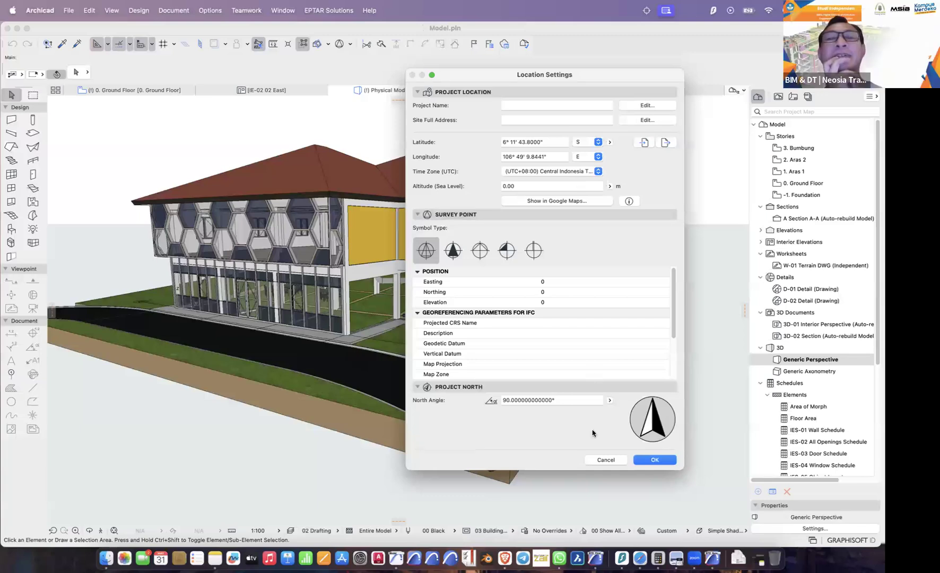
pyautogui.click(600, 459)
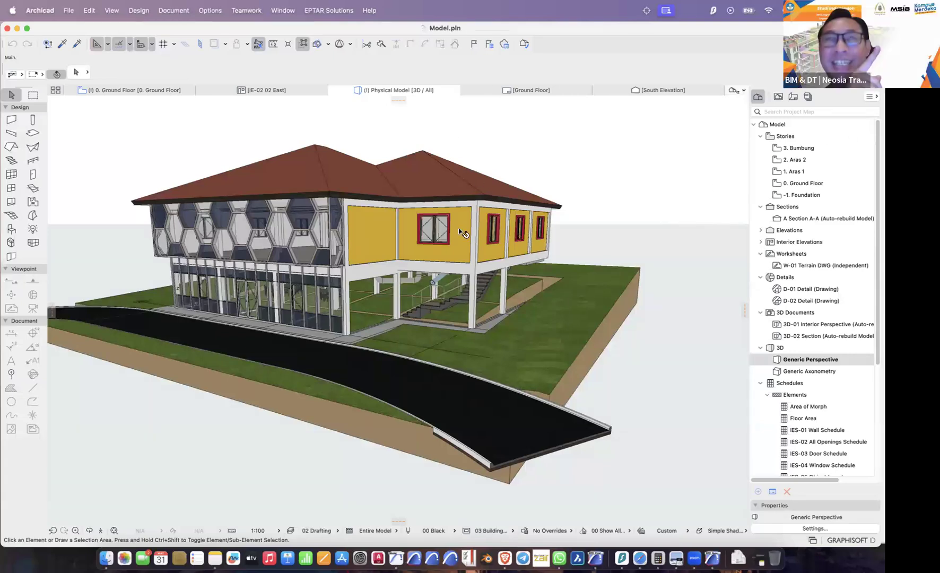
# Reopen Archicad's Location Settings and show the project location in Google Maps
pyautogui.moveTo(462, 234)
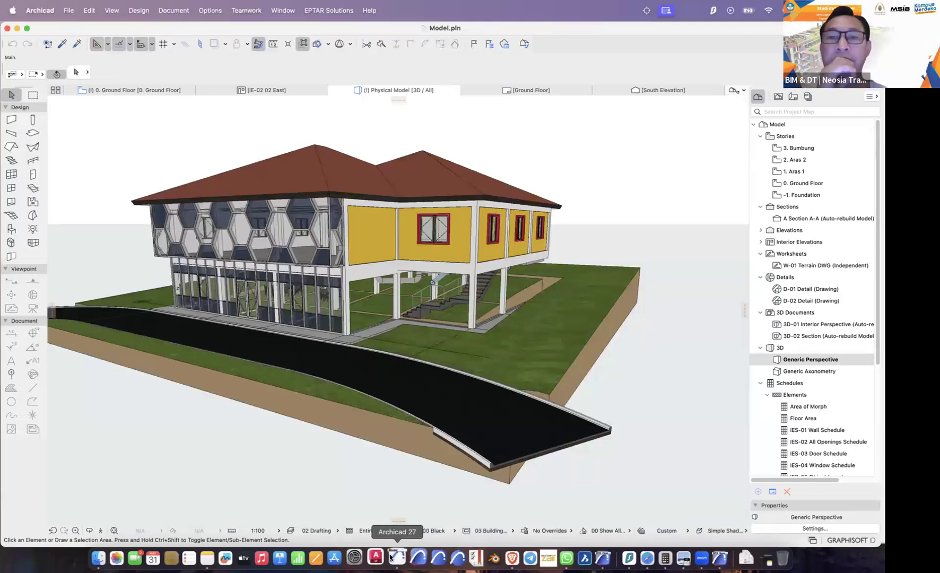
pyautogui.click(210, 10)
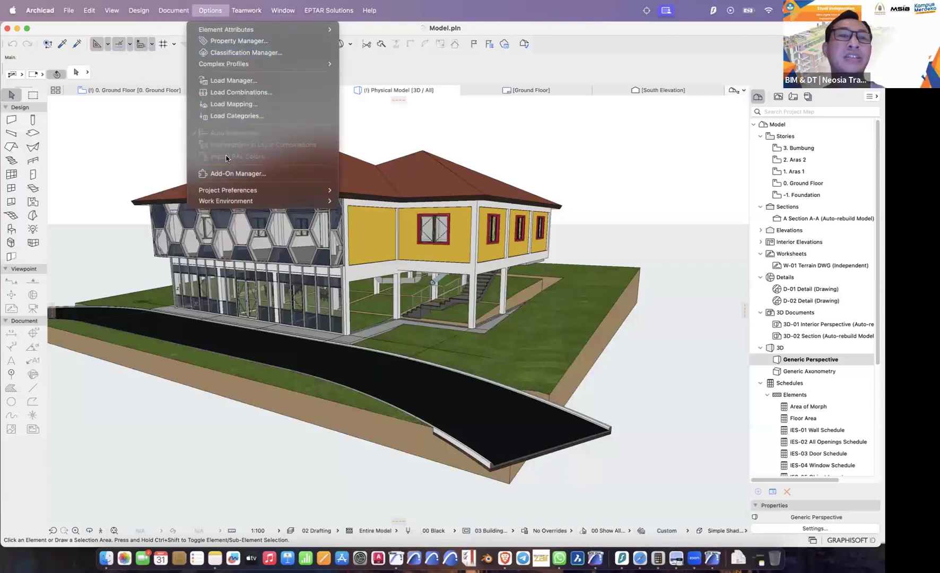
pyautogui.click(372, 348)
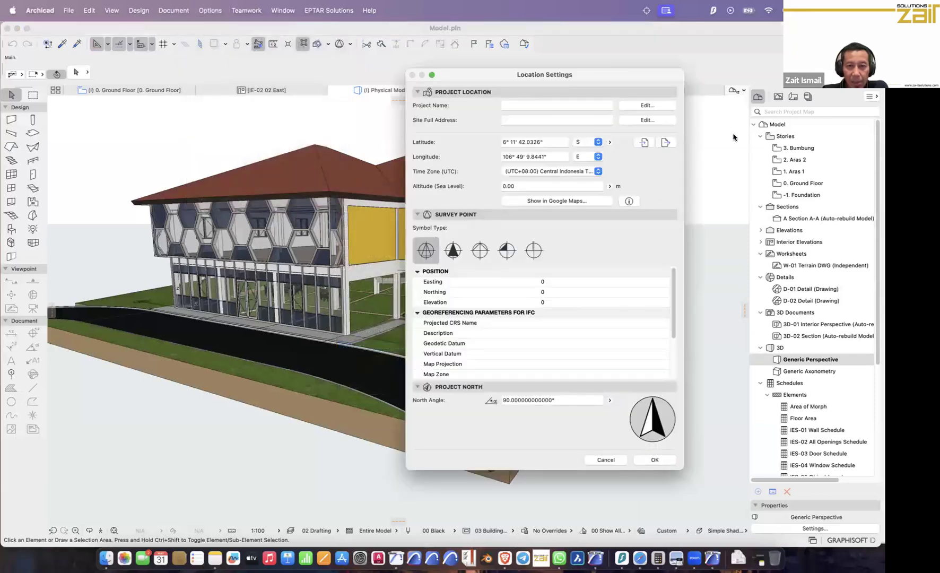
pyautogui.click(565, 203)
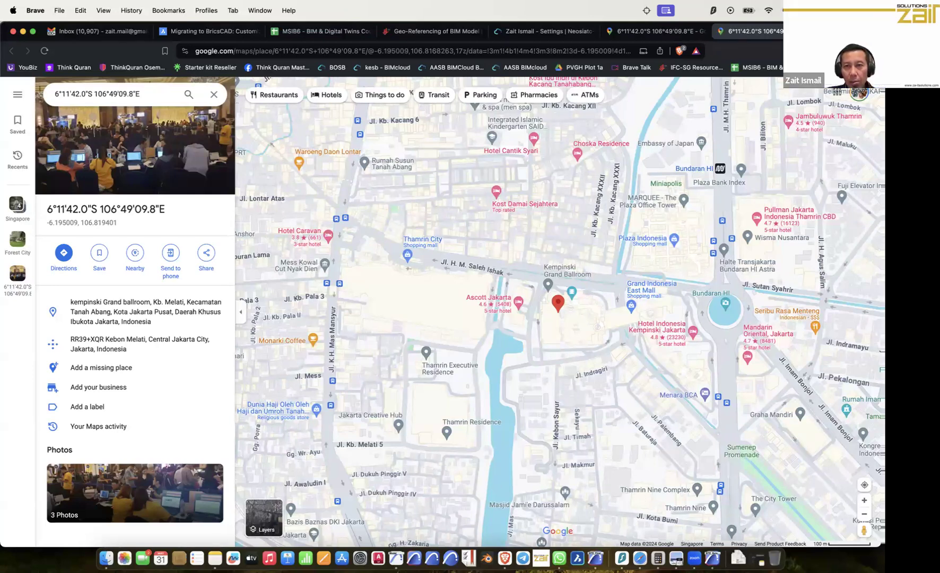
# Search the computer for SketchUp and open SketchUp 2021
pyautogui.press('super+space')
pyautogui.write('sketch')
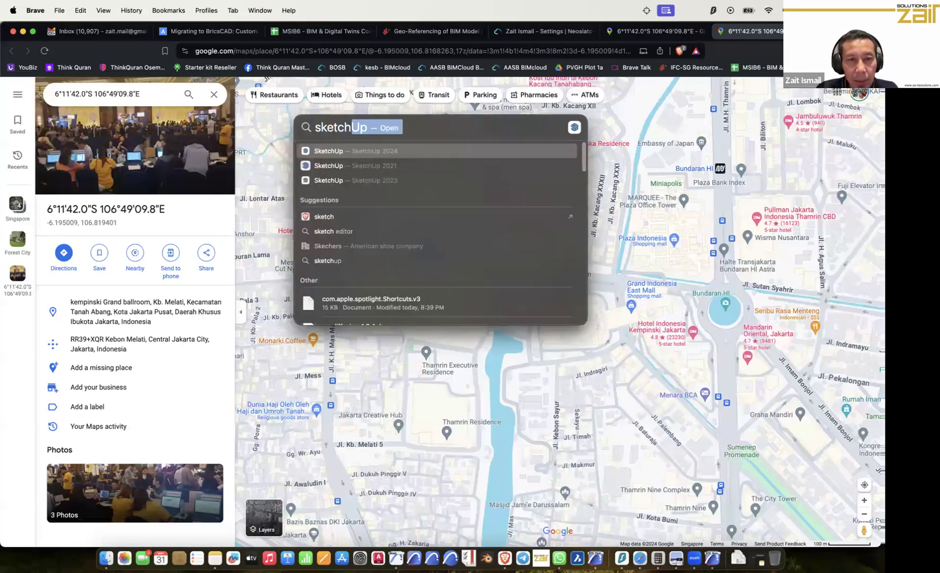
pyautogui.doubleClick(384, 167)
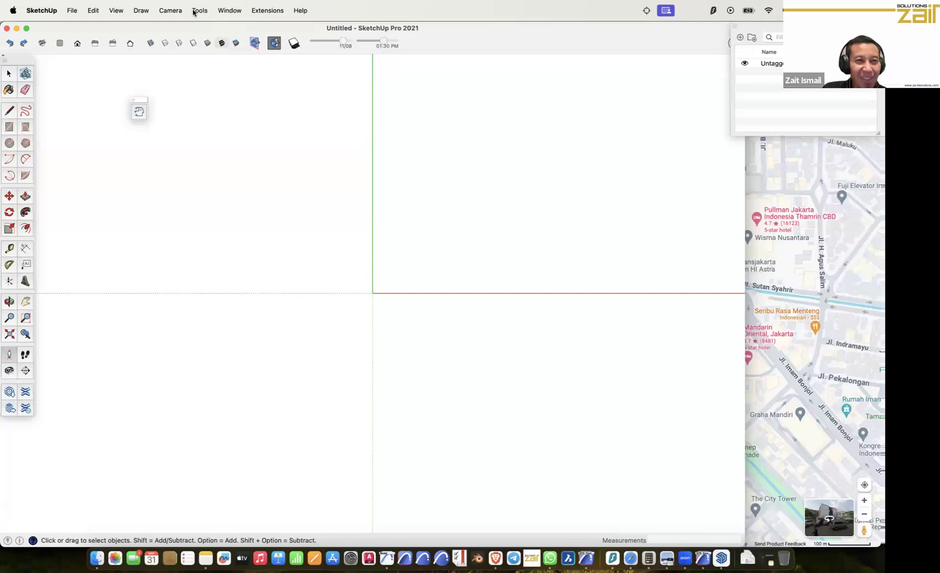
# Examine the manual location fields in SketchUp's Geo-location model info, and cancel the manual entry
pyautogui.click(224, 11)
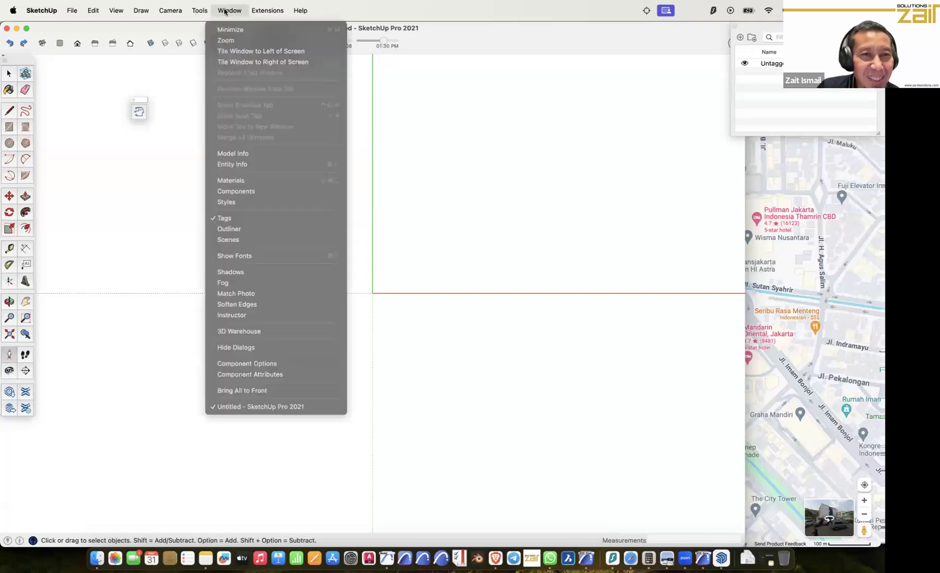
pyautogui.click(235, 155)
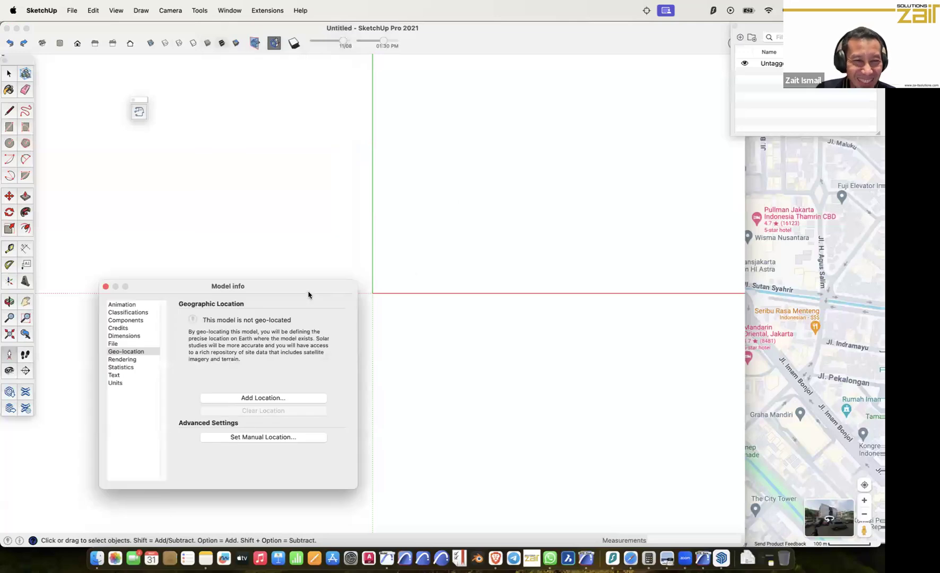
pyautogui.moveTo(288, 289); pyautogui.dragTo(352, 166)
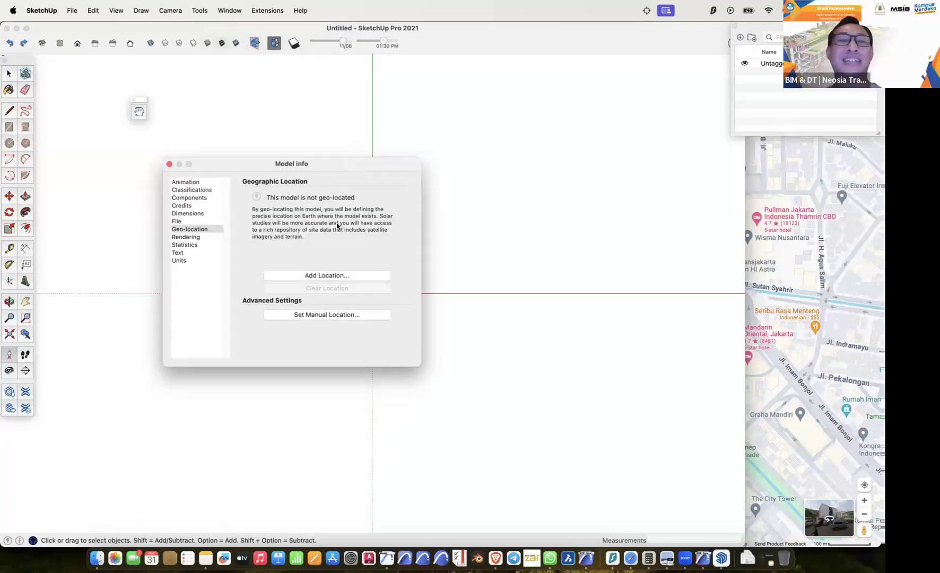
pyautogui.click(315, 315)
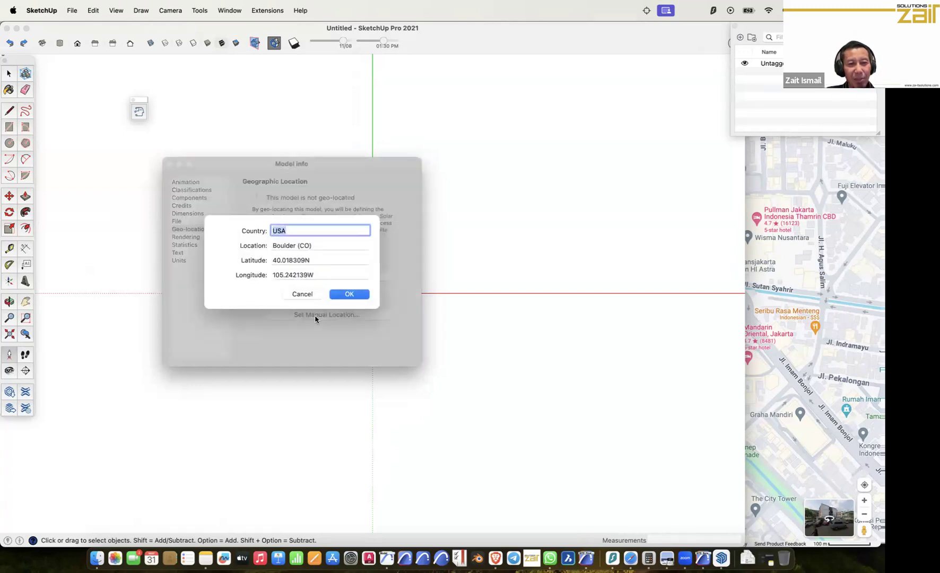
pyautogui.tripleClick(322, 260)
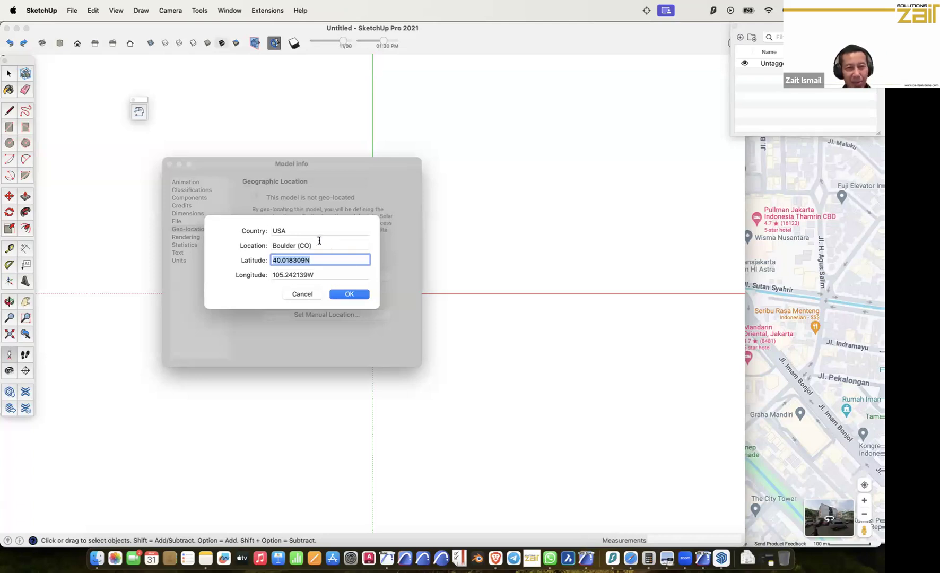
pyautogui.click(312, 294)
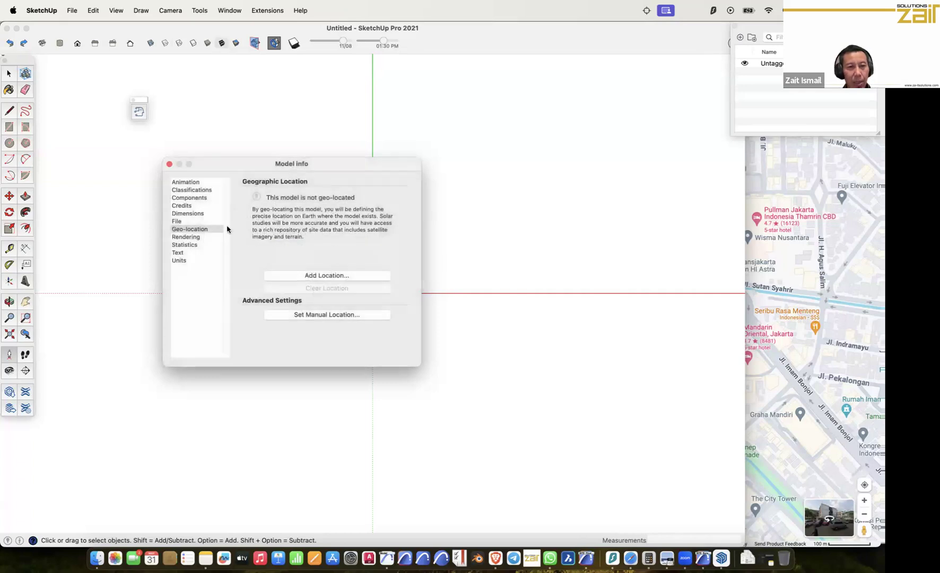
# Check the Add Location option in SketchUp's geo-location settings, and close both Add Location and Model Info
pyautogui.click(314, 277)
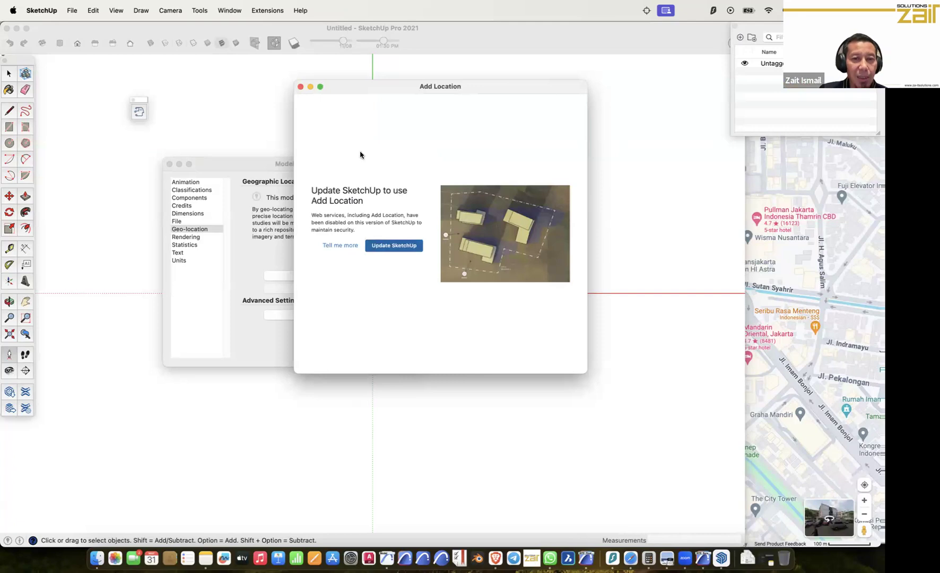
pyautogui.click(300, 87)
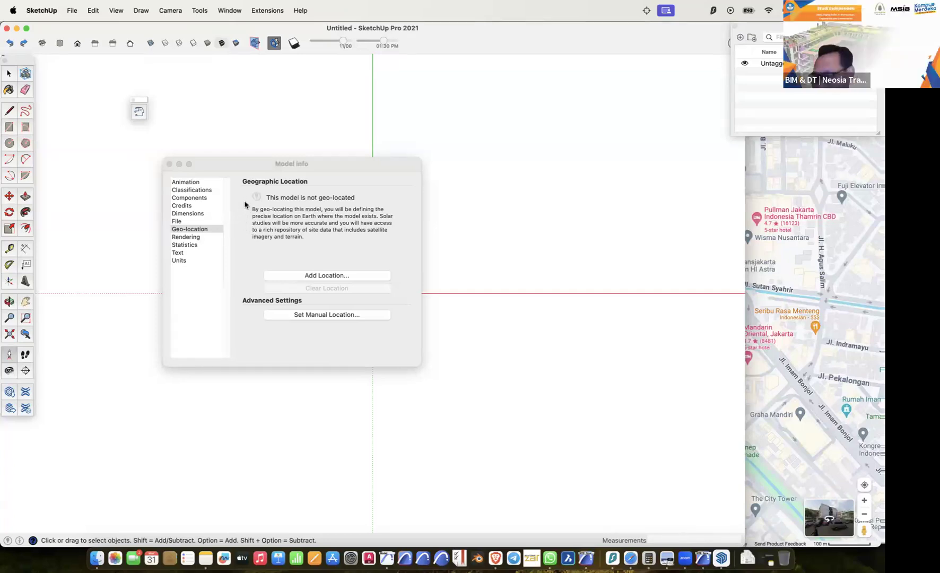
pyautogui.moveTo(215, 164); pyautogui.dragTo(218, 170)
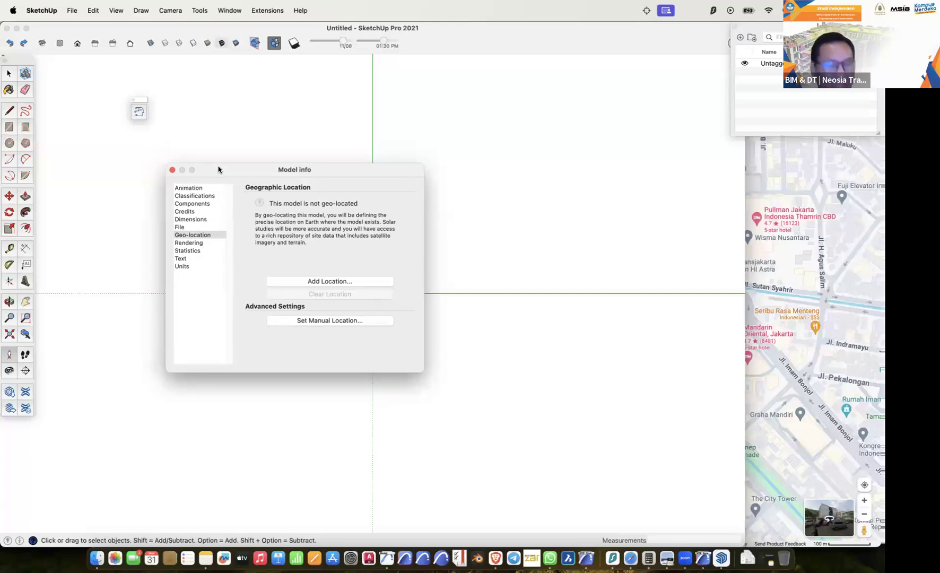
pyautogui.click(172, 170)
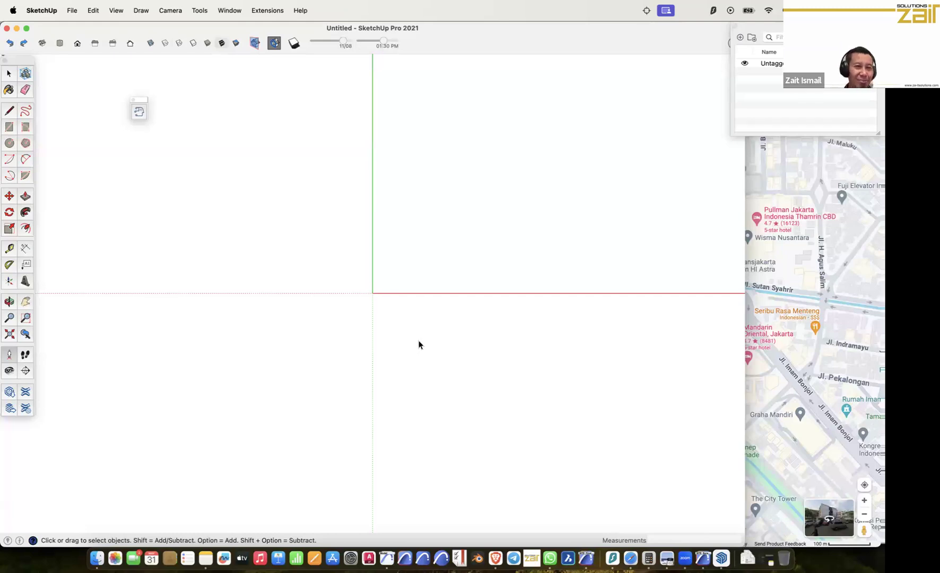
# Quit SketchUp, switch back to Archicad, and cancel Location Settings
pyautogui.click(49, 11)
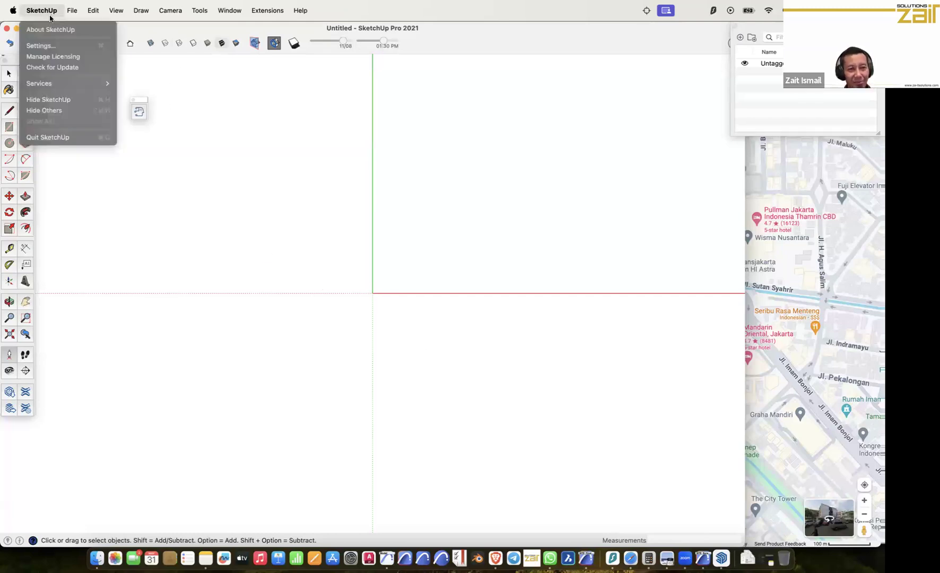
pyautogui.click(70, 138)
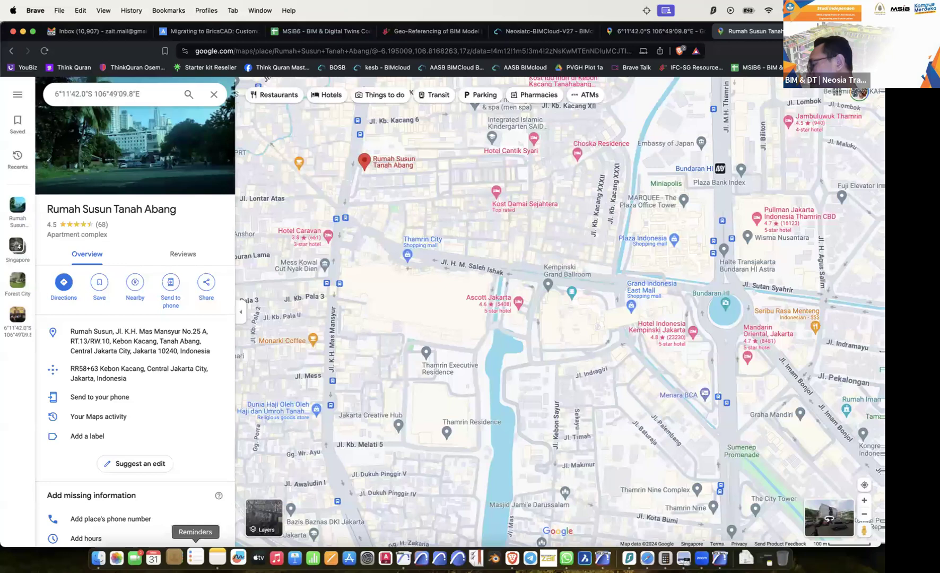
pyautogui.click(393, 556)
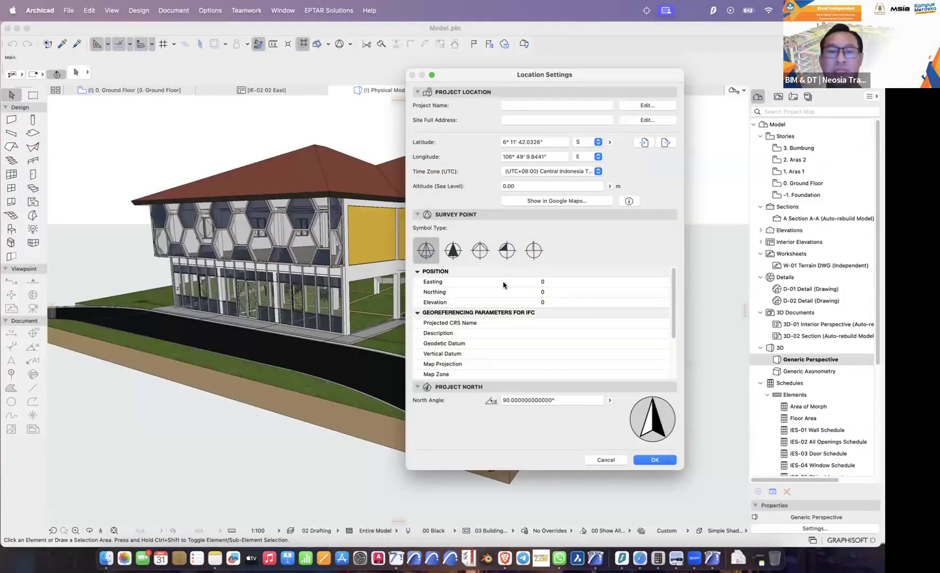
pyautogui.click(605, 459)
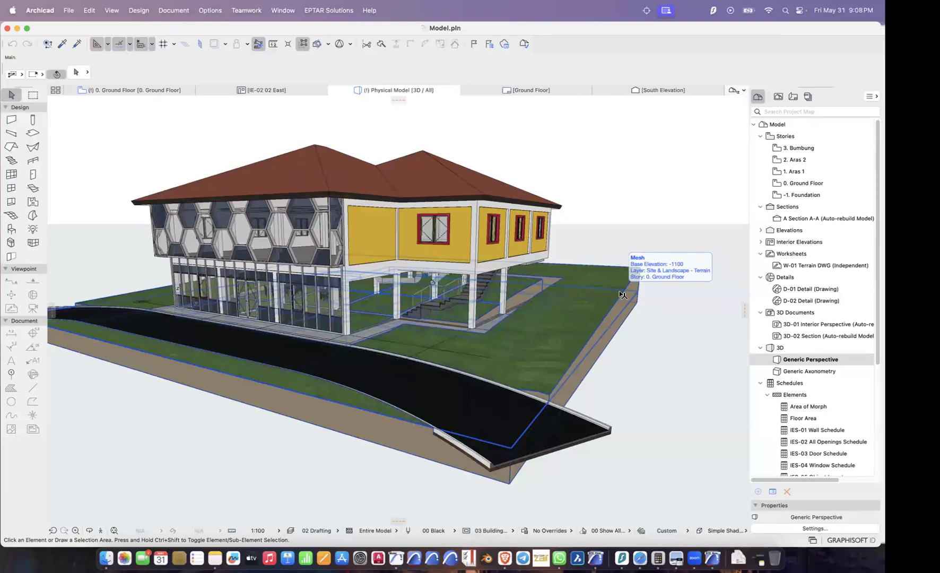
pyautogui.moveTo(335, 467)
pyautogui.mouseDown()
pyautogui.moveTo(401, 483)
pyautogui.moveTo(465, 450)
pyautogui.moveTo(352, 460)
pyautogui.mouseUp()
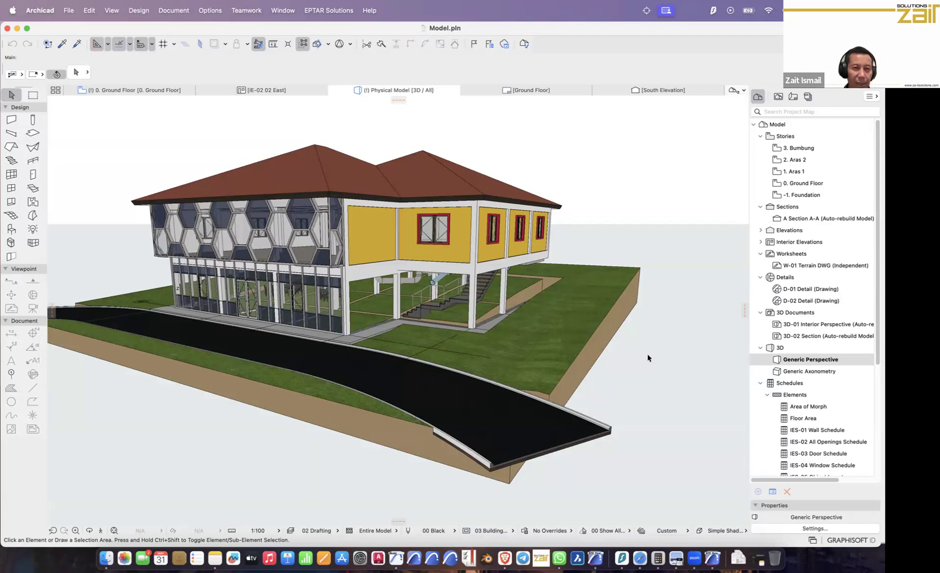
# Review the cut plane height to the current story in Floor Plan Cut Plane Settings, and close the dialog
pyautogui.click(173, 13)
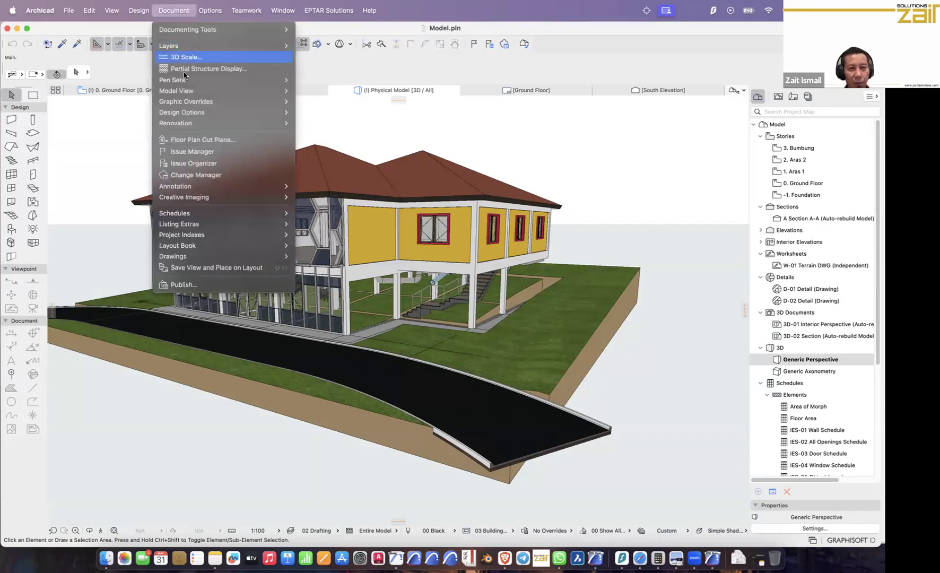
pyautogui.click(202, 142)
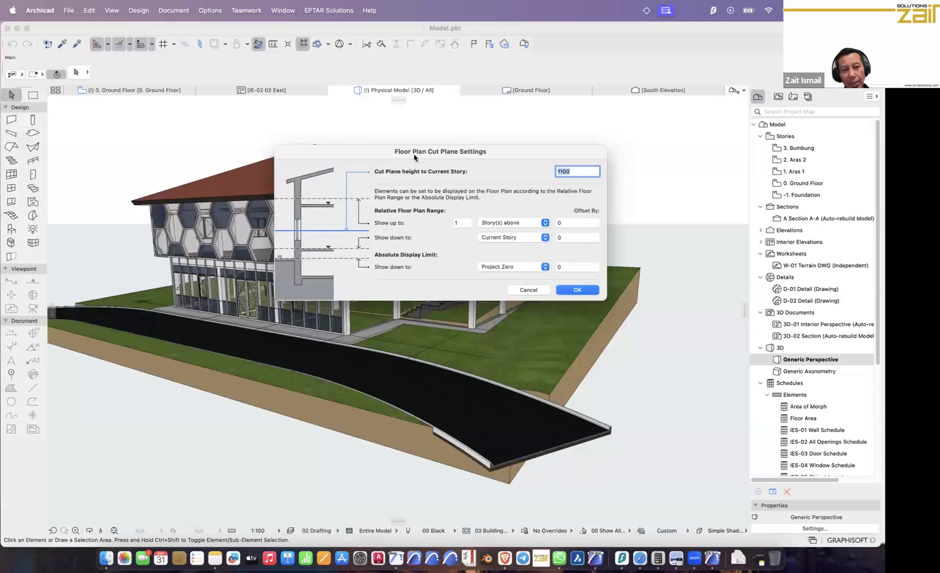
pyautogui.moveTo(414, 153); pyautogui.dragTo(323, 145)
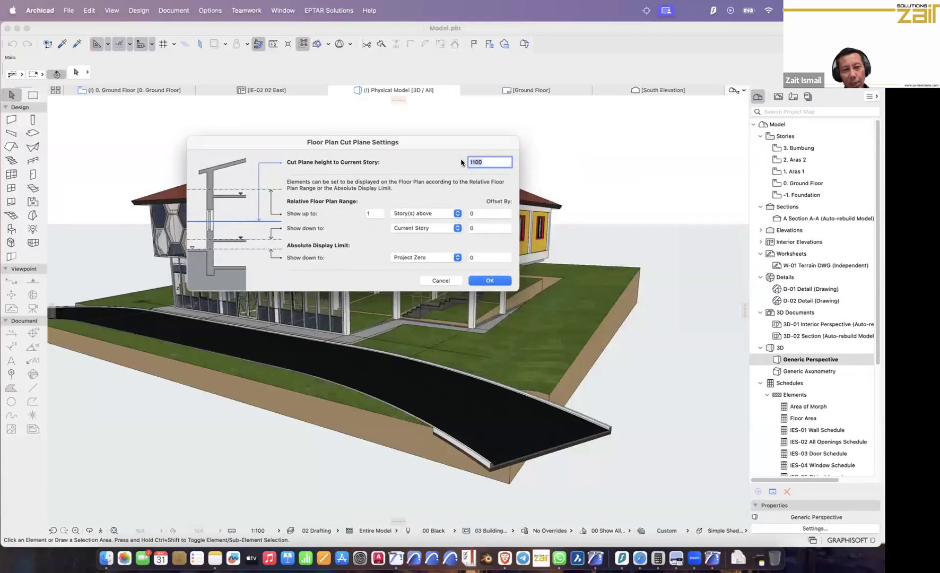
pyautogui.click(491, 160)
pyautogui.moveTo(484, 160); pyautogui.dragTo(460, 158)
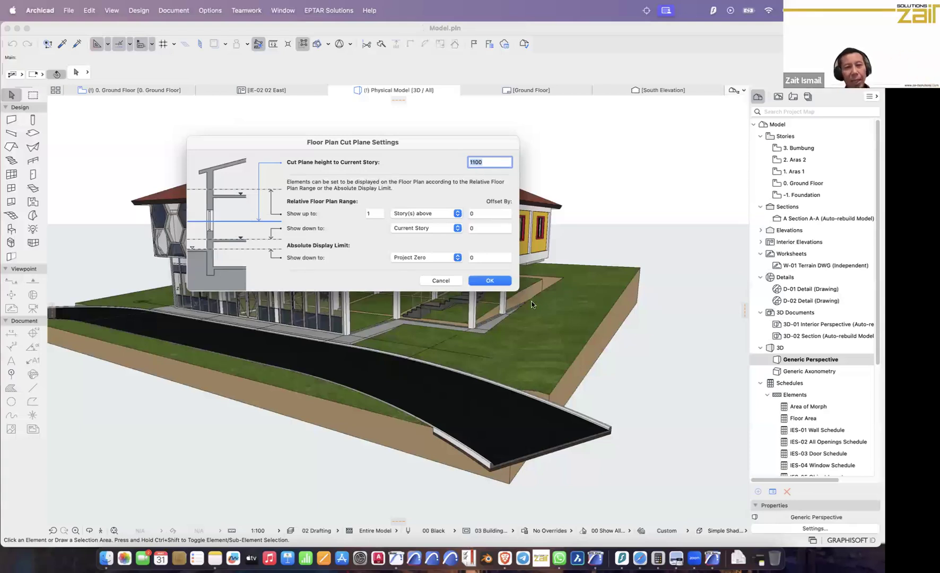
pyautogui.click(488, 282)
# Open the Aras 1 floor plan and bring the toilet zone into close view
pyautogui.press('F2')
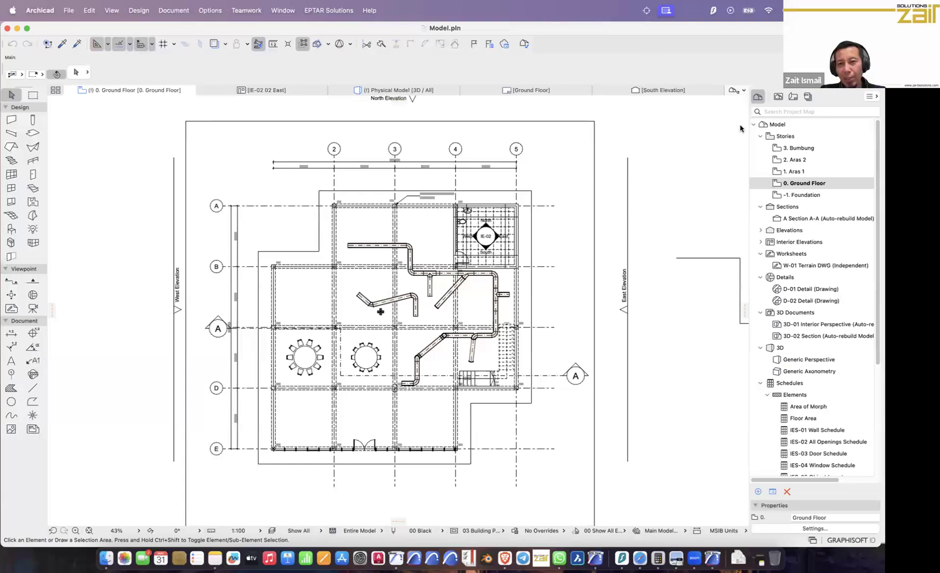
pyautogui.doubleClick(794, 173)
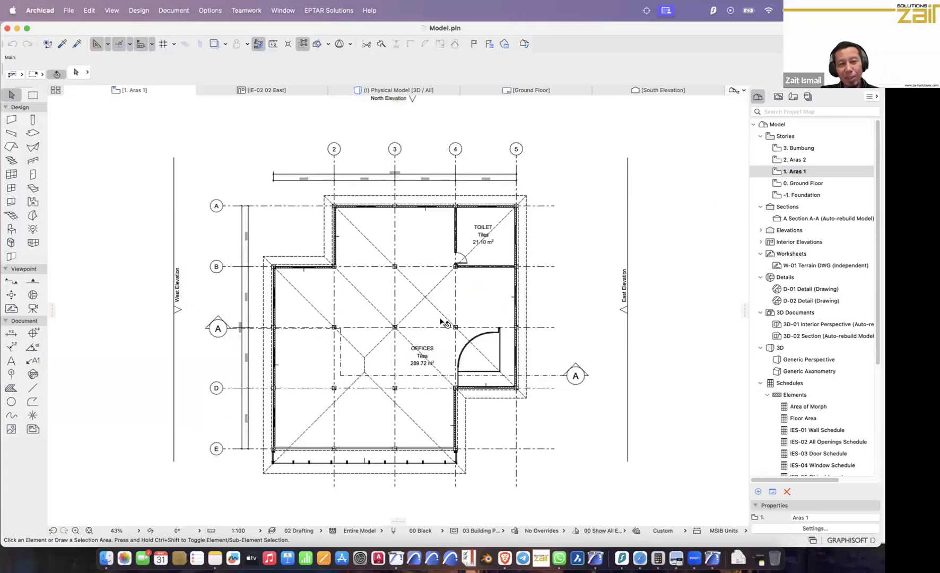
pyautogui.scroll(2, 445, 344)
pyautogui.moveTo(447, 342); pyautogui.dragTo(255, 301, button='middle')
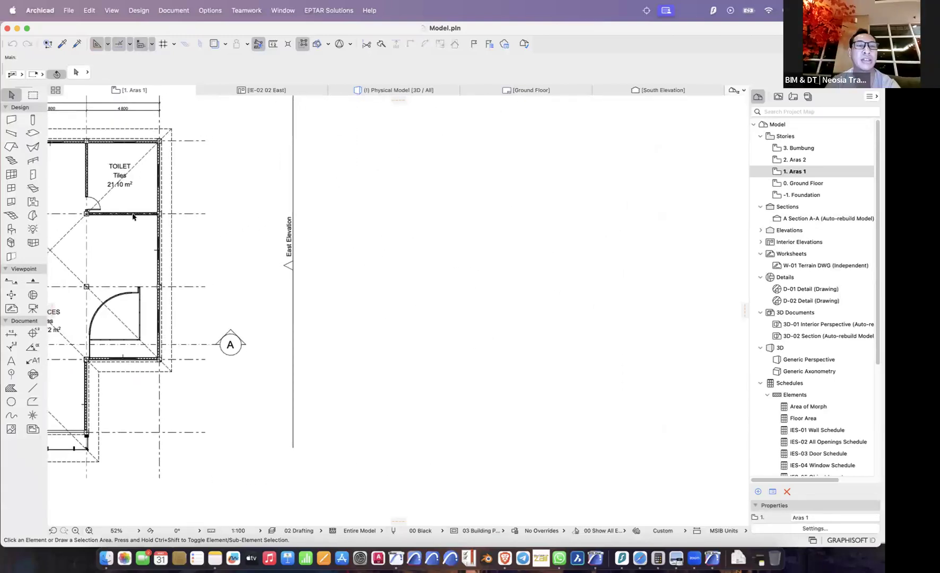
pyautogui.moveTo(132, 217); pyautogui.dragTo(257, 250, button='middle')
pyautogui.scroll(5, 347, 296)
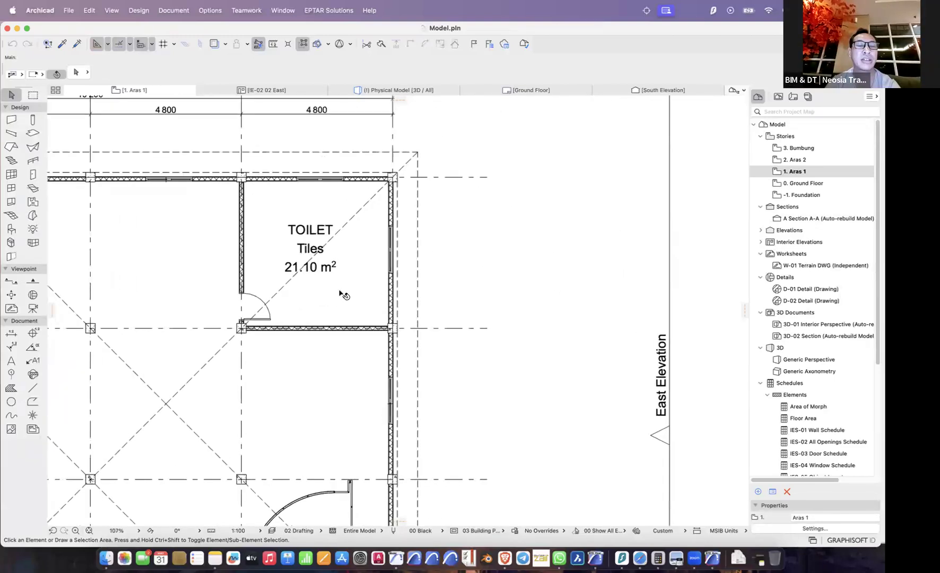
pyautogui.scroll(2, 344, 295)
pyautogui.moveTo(342, 294); pyautogui.dragTo(410, 294, button='middle')
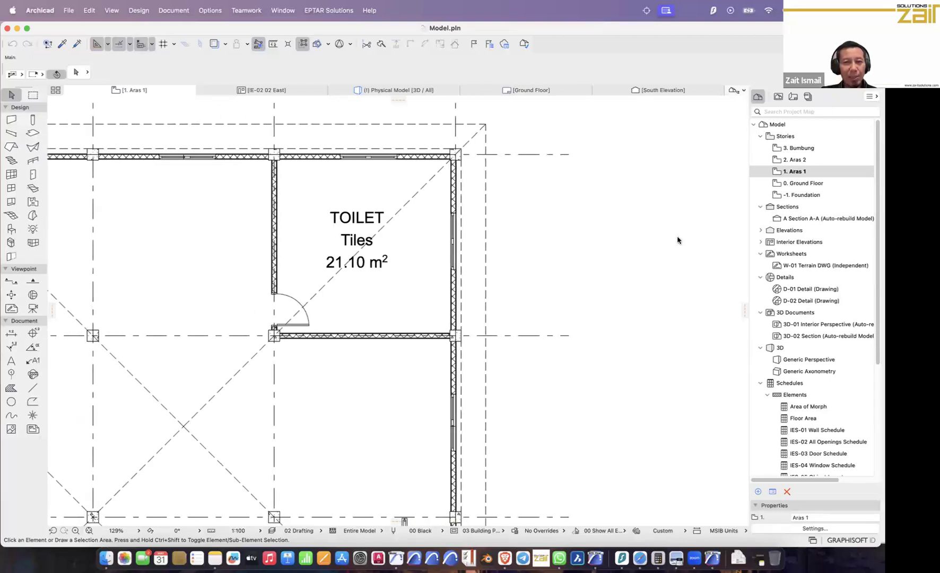
pyautogui.scroll(2, 467, 235)
pyautogui.moveTo(466, 236); pyautogui.dragTo(399, 281, button='middle')
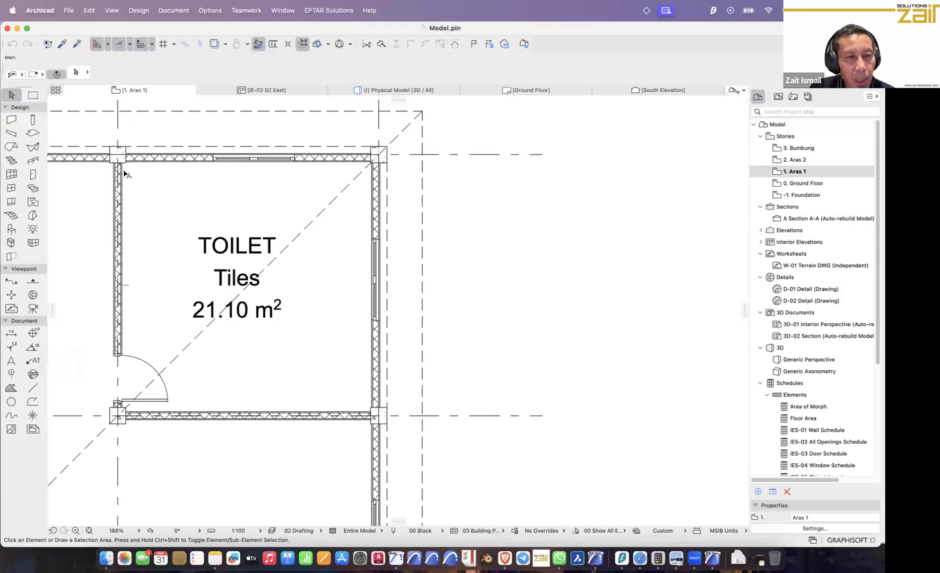
# Look through the label types in Label Default Settings, preview Zone Label 27, and cancel the settings
pyautogui.click(34, 360)
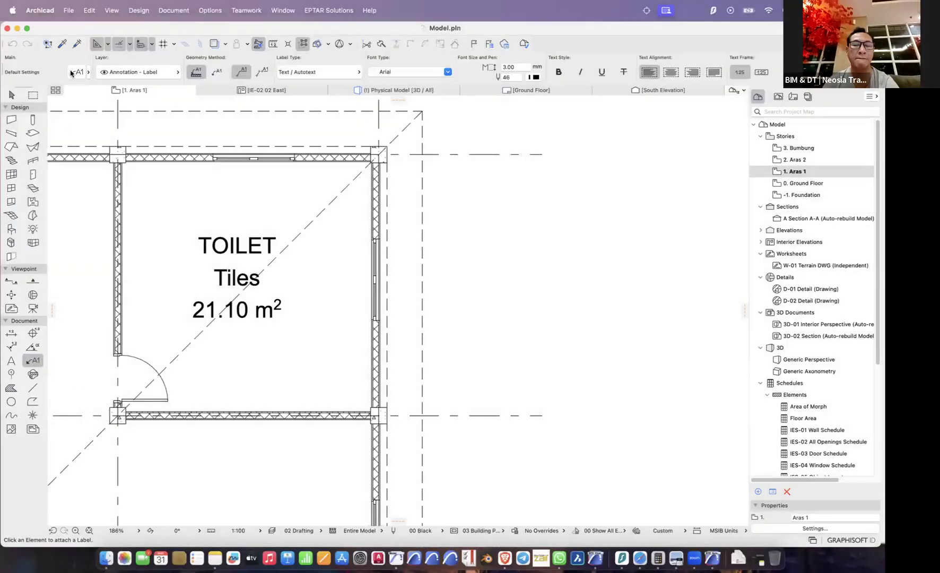
pyautogui.click(81, 74)
pyautogui.moveTo(566, 47); pyautogui.dragTo(409, 81)
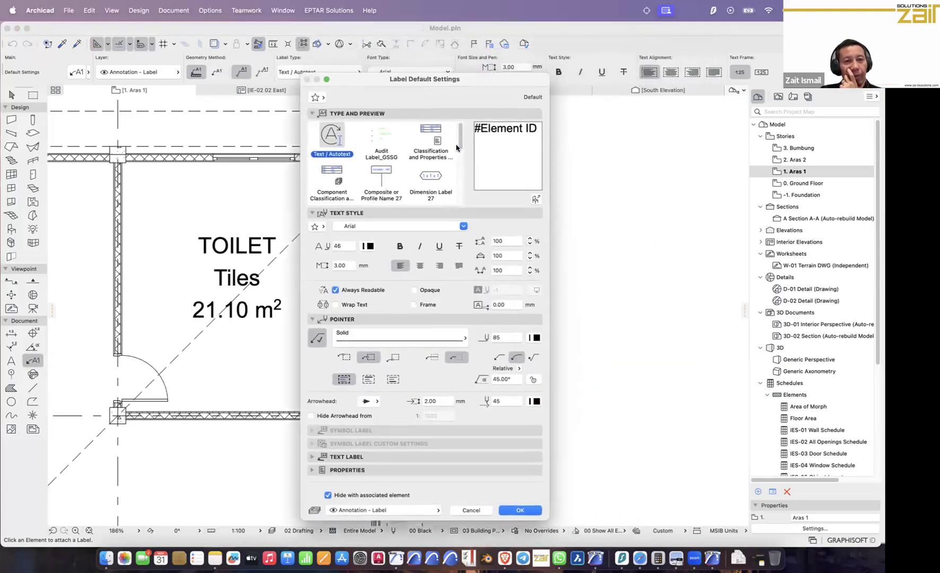
pyautogui.moveTo(461, 146); pyautogui.dragTo(460, 200)
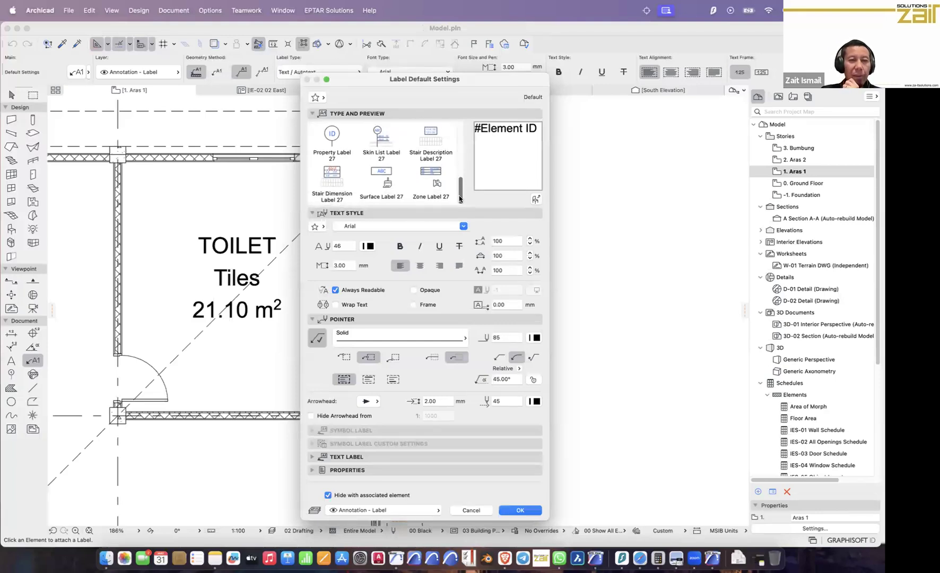
pyautogui.click(437, 171)
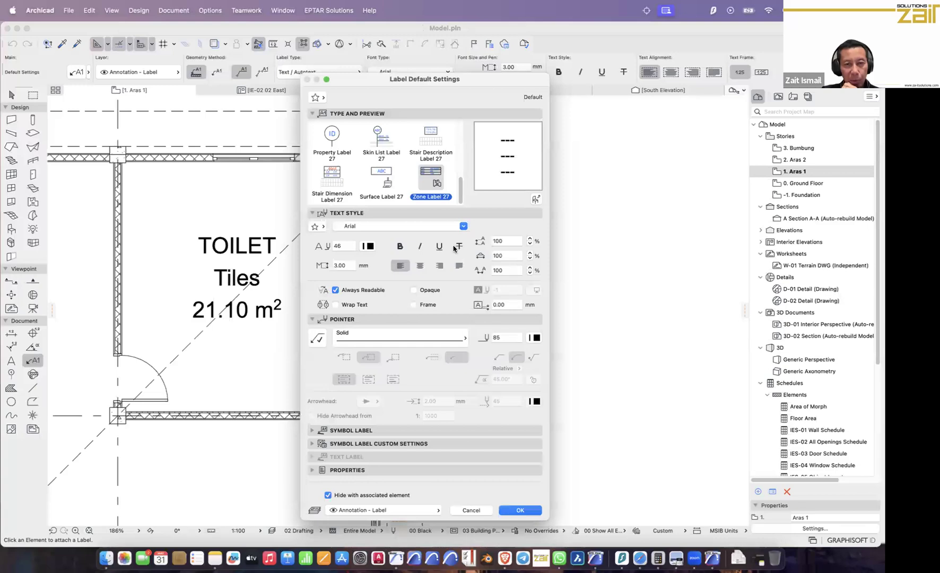
pyautogui.click(474, 509)
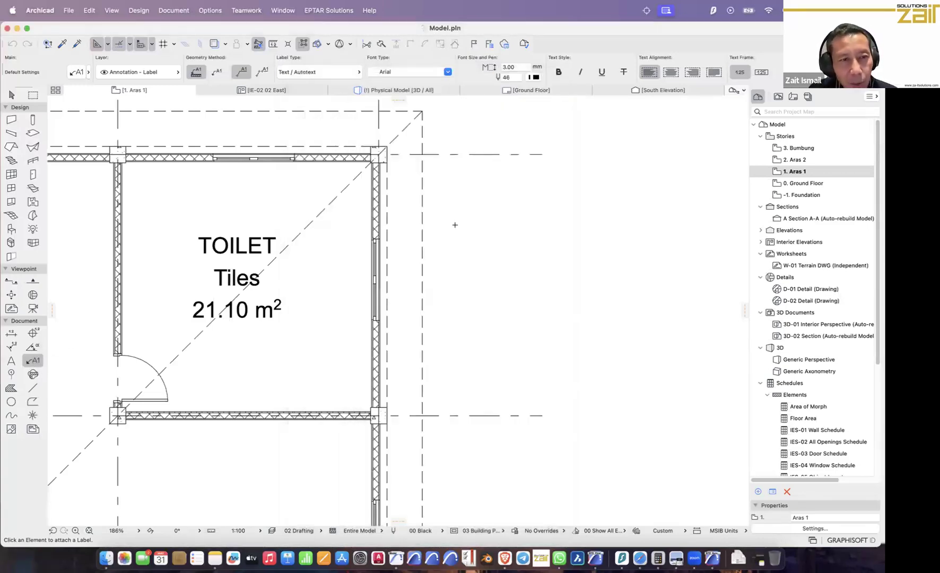
# Place a text block reading "advasv" outside the building, east of the toilet zone
pyautogui.click(11, 360)
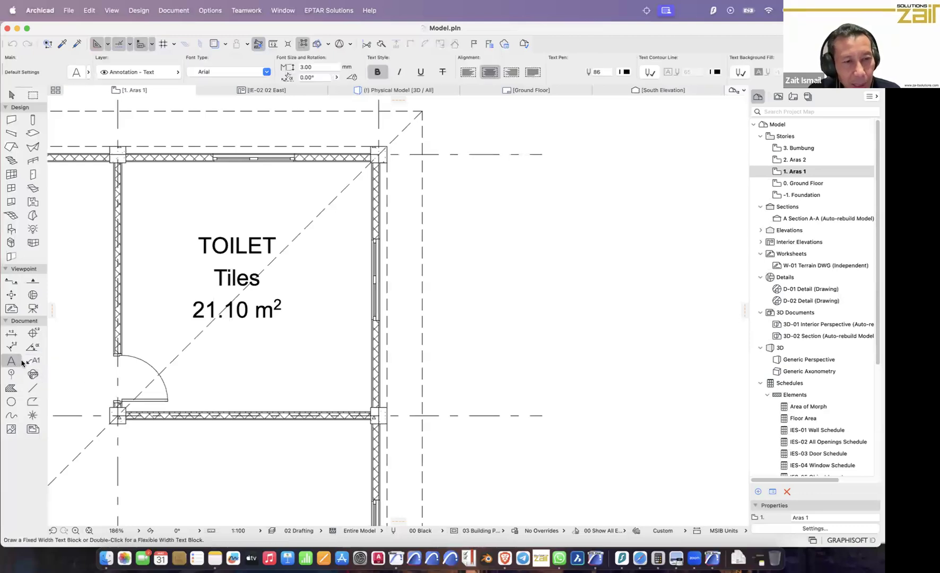
pyautogui.click(491, 255)
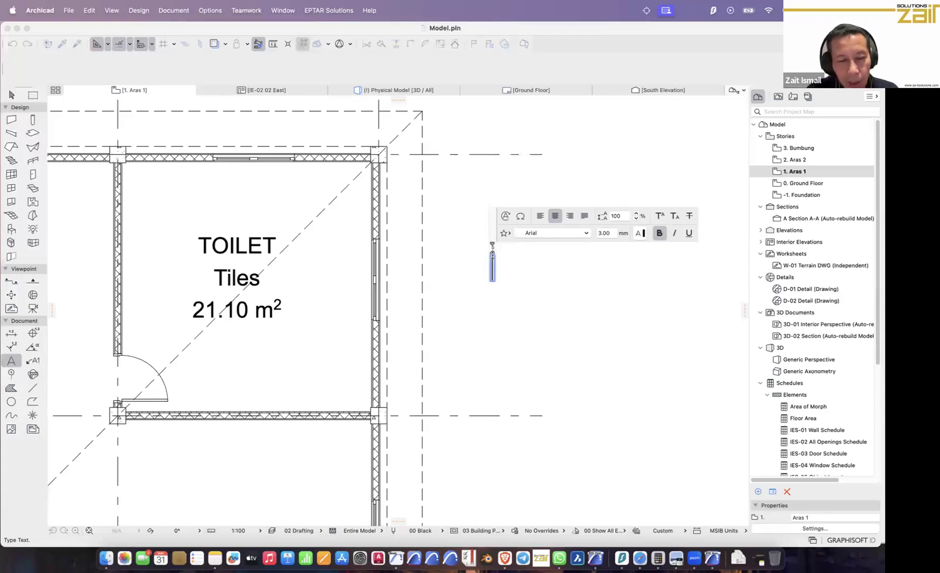
pyautogui.write('advasv')
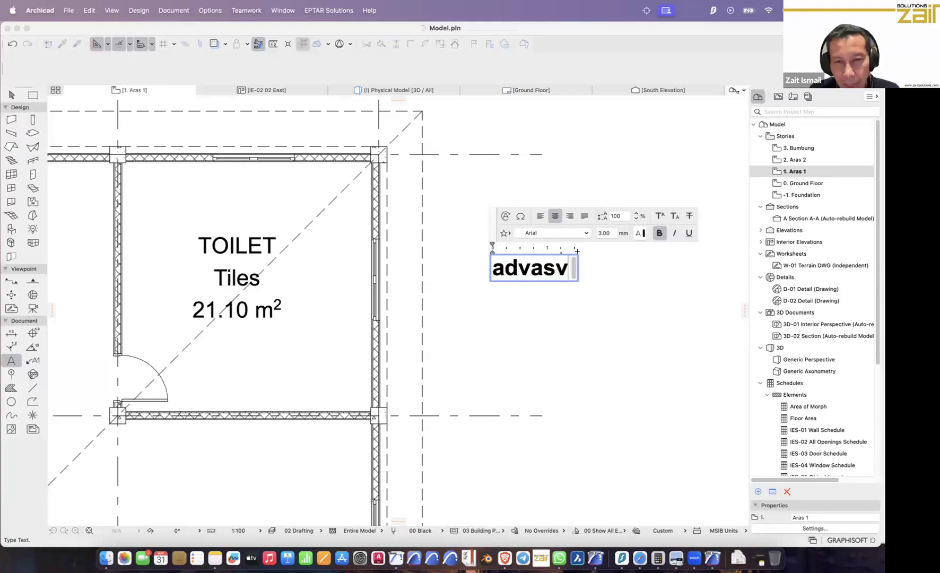
pyautogui.click(591, 268)
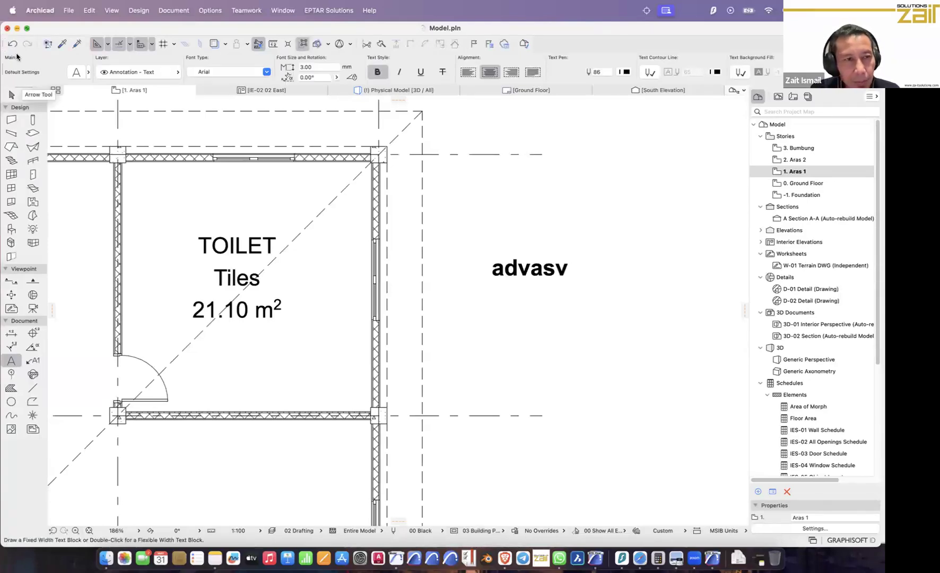
# Replace the "advasv" text with the zone autotext Wall Inset Side Surface Area, searching the autotext fields for "surface"
pyautogui.click(11, 94)
pyautogui.doubleClick(544, 270)
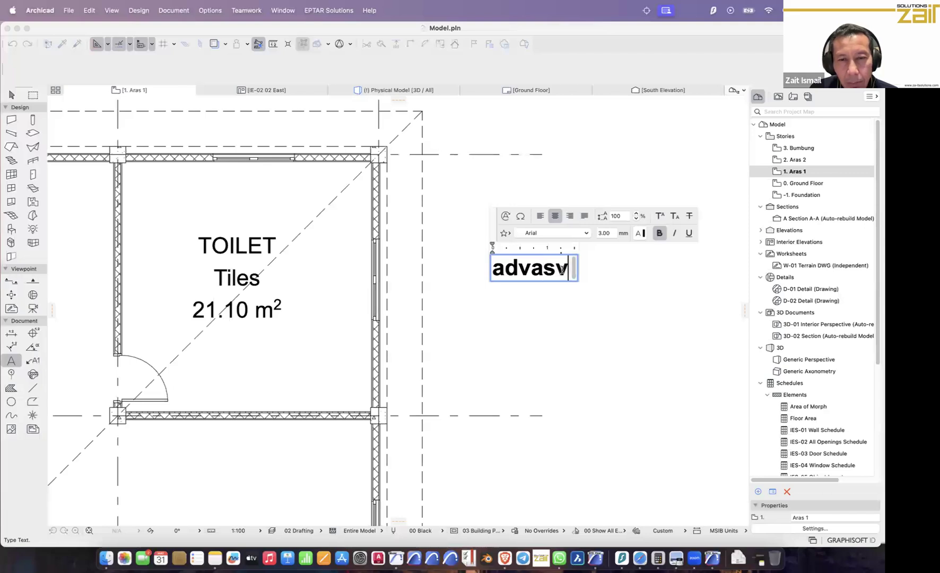
pyautogui.doubleClick(560, 270)
pyautogui.click(506, 216)
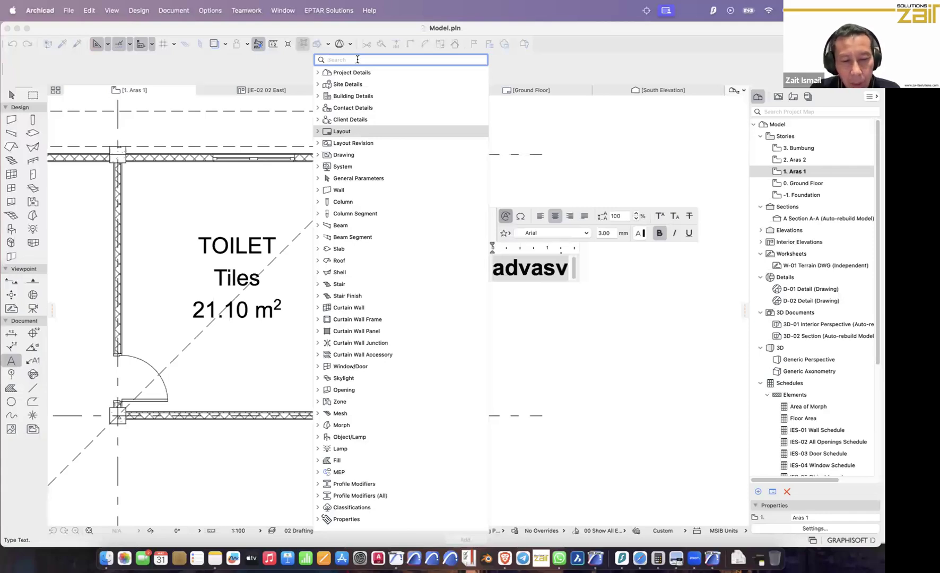
pyautogui.write('surface')
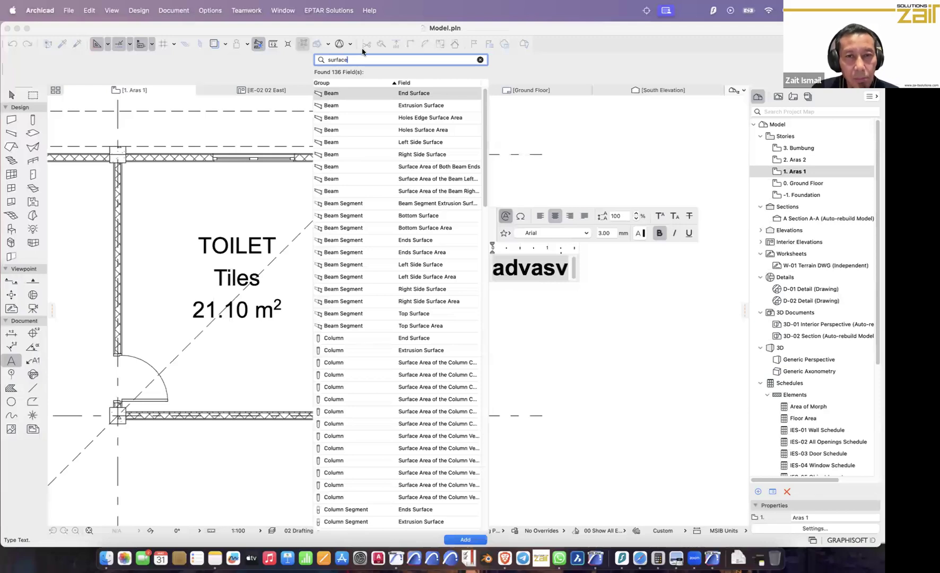
pyautogui.scroll(-2, 486, 172)
pyautogui.moveTo(486, 173); pyautogui.dragTo(502, 501)
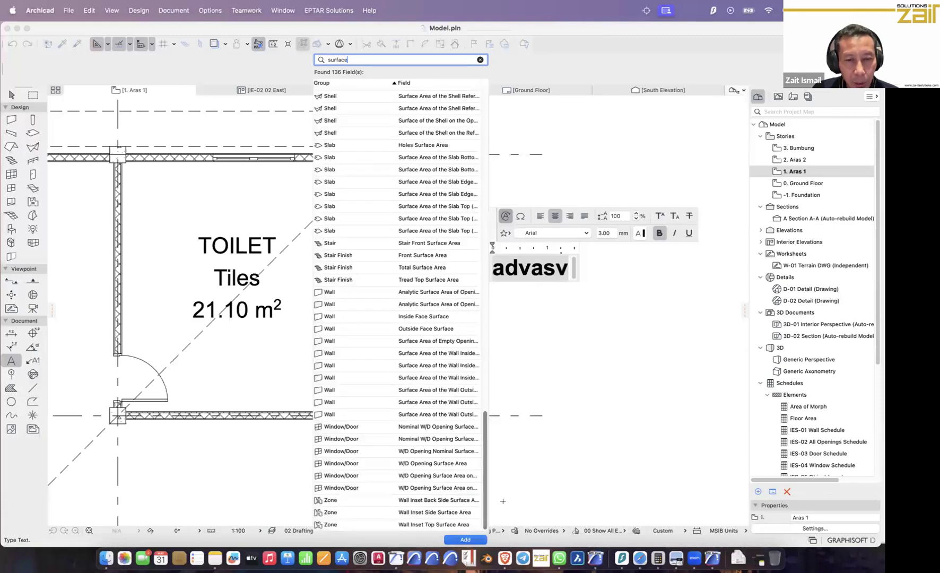
pyautogui.doubleClick(423, 512)
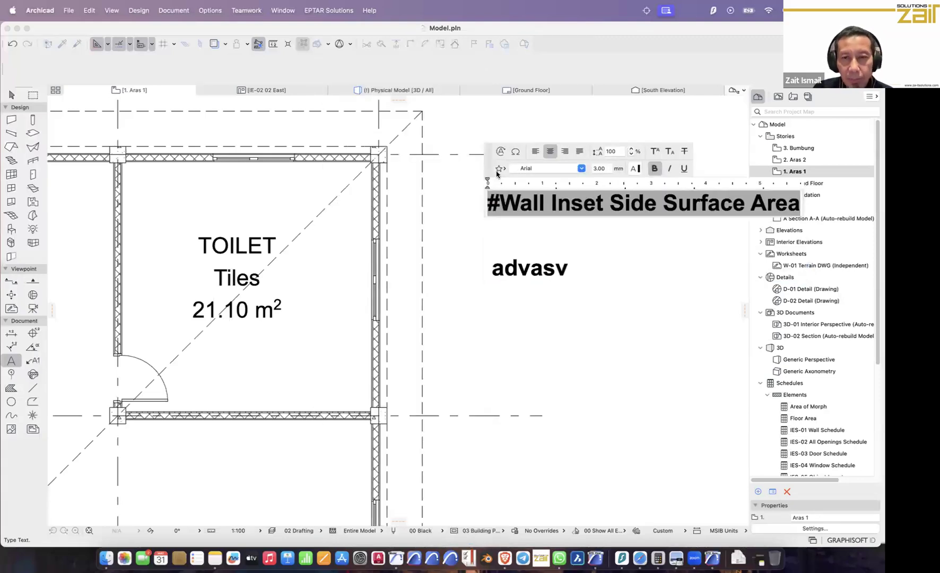
pyautogui.click(468, 210)
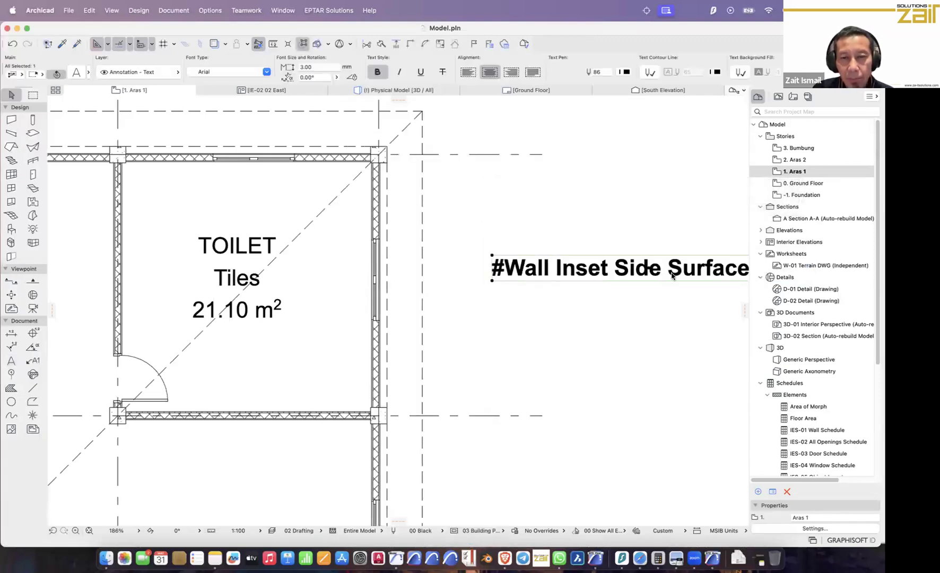
pyautogui.moveTo(623, 278); pyautogui.dragTo(537, 261, button='middle')
pyautogui.scroll(-2, 537, 261)
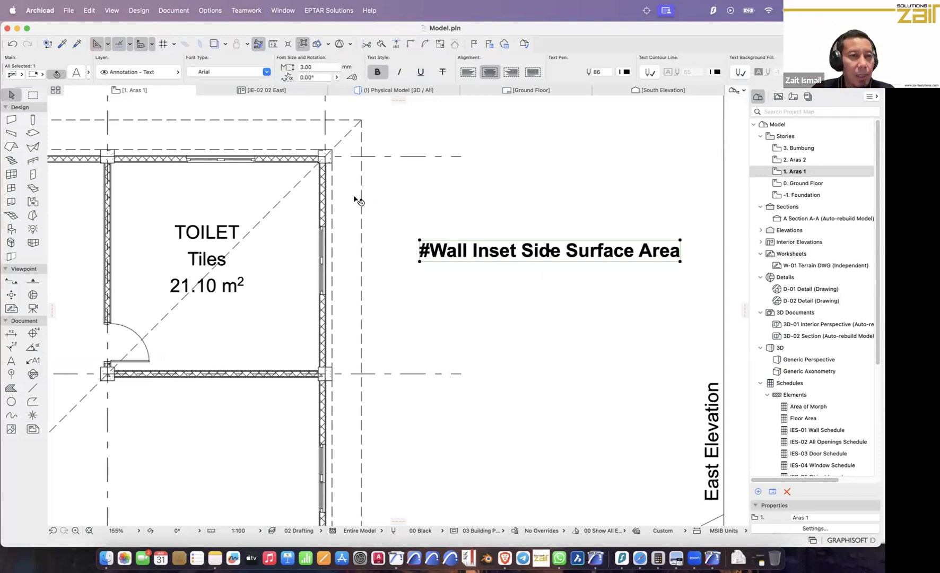
# Save the selected Wall Inset Side Surface Area text as a label named Kode Warna Dinding in the Embedded Library, keeping its default basic settings
pyautogui.click(71, 12)
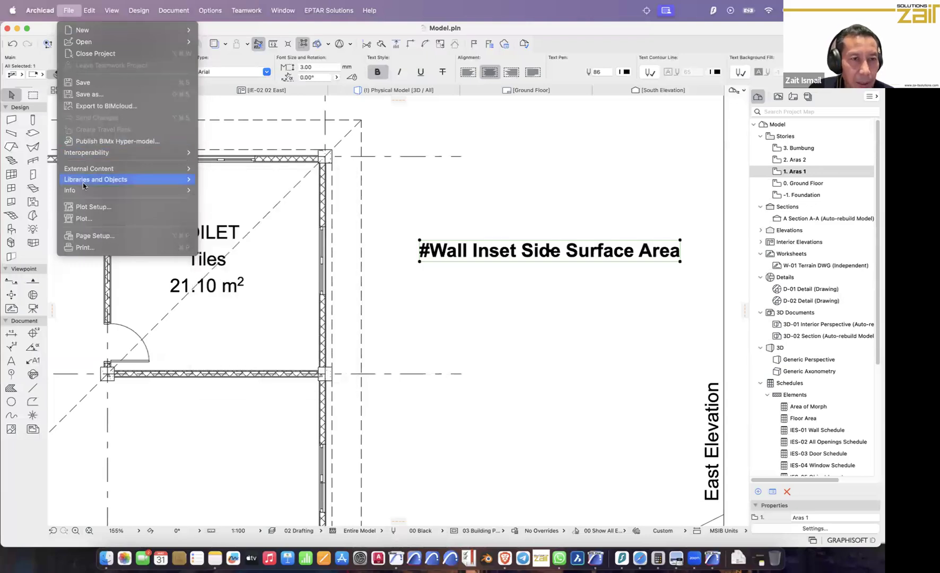
pyautogui.moveTo(139, 184)
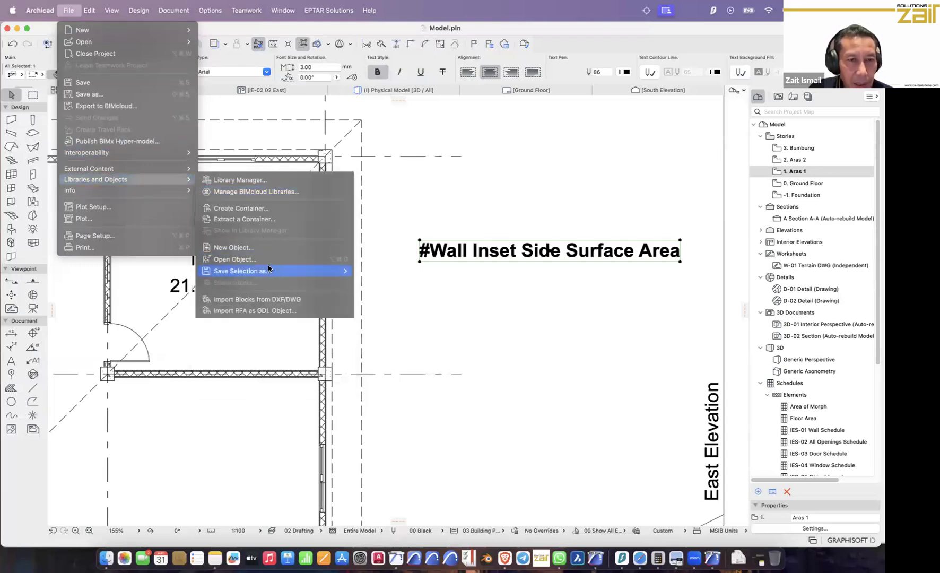
pyautogui.moveTo(282, 273)
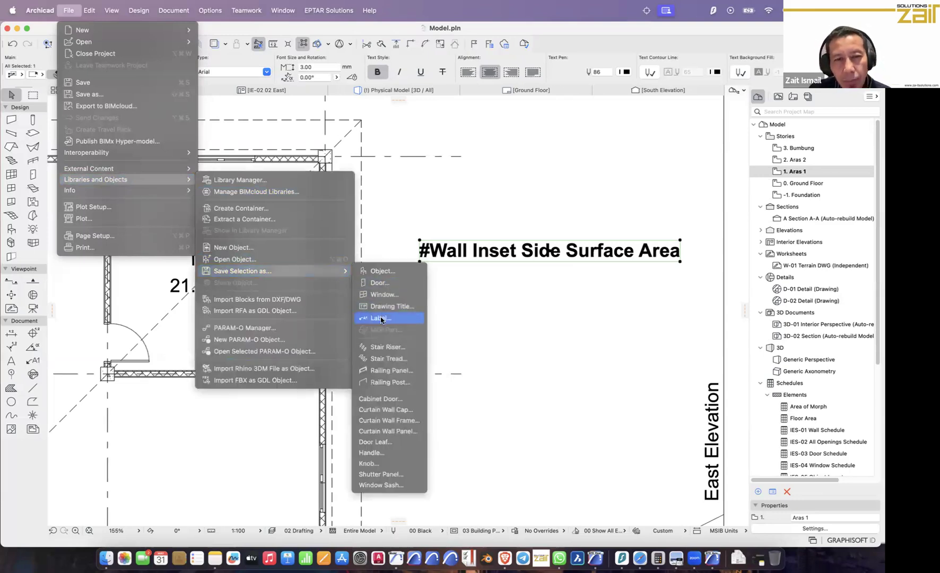
pyautogui.click(380, 318)
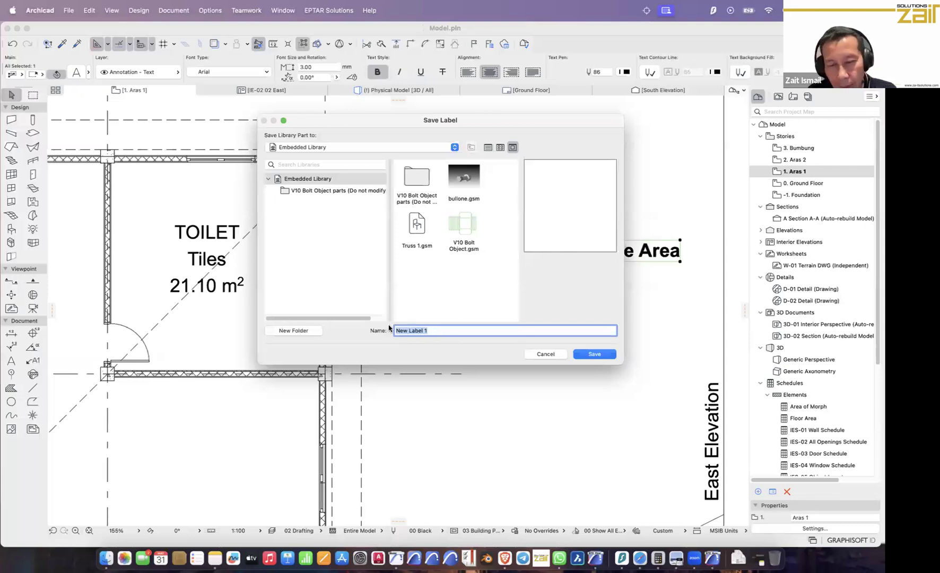
pyautogui.write('Kode Warna Dinding')
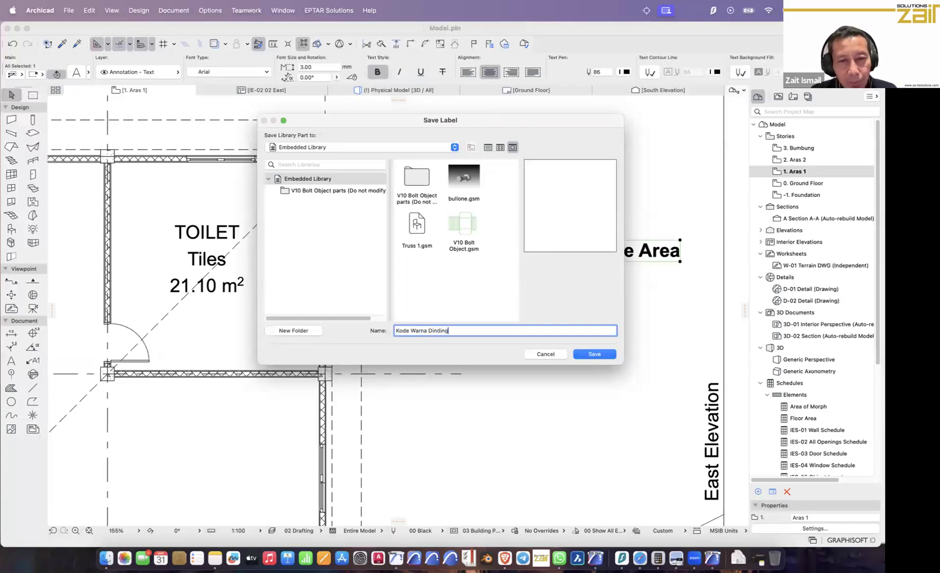
pyautogui.click(594, 354)
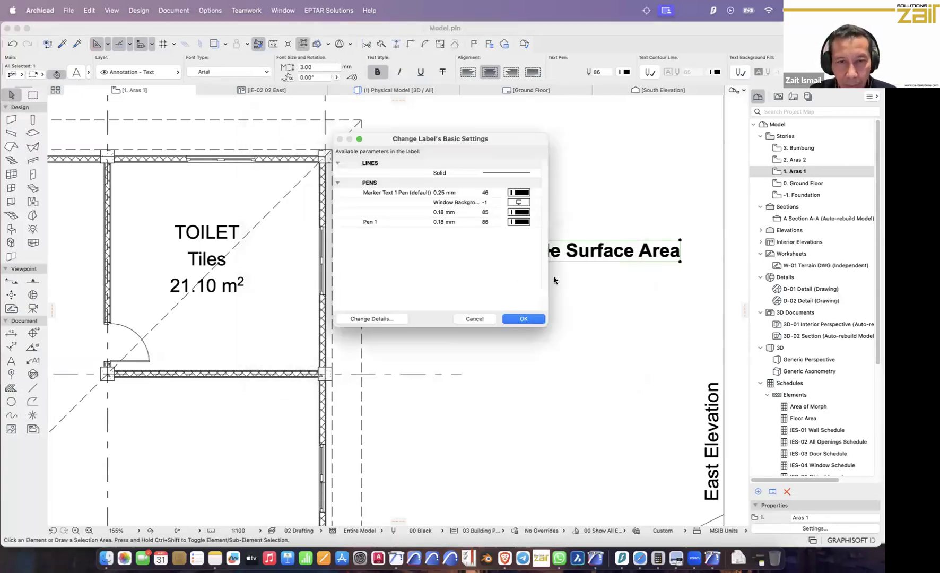
pyautogui.click(523, 321)
# Attach a Kode Warna Dinding label to the toilet's east wall, below the window
pyautogui.hscroll(-5, 227, 252)
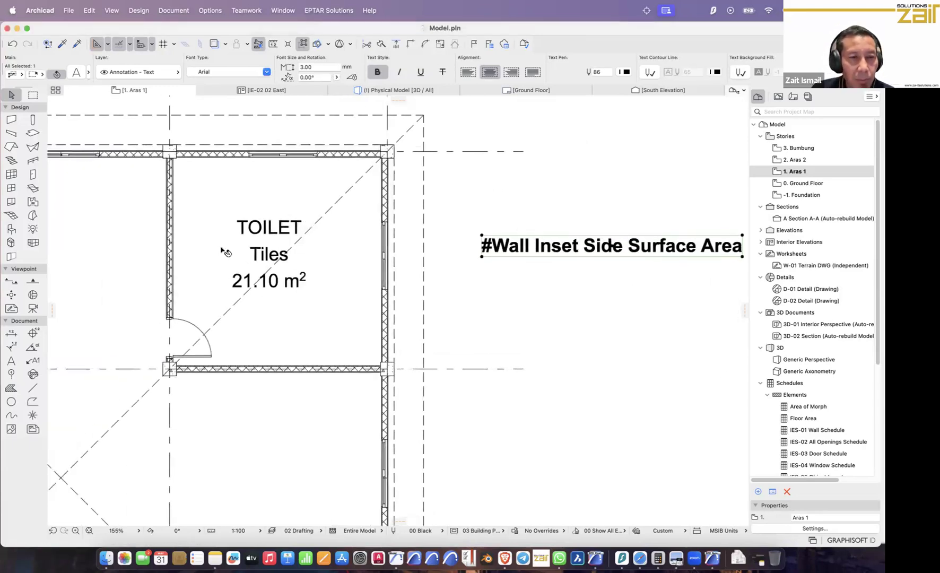
pyautogui.scroll(3, 398, 235)
pyautogui.hscroll(2, 397, 235)
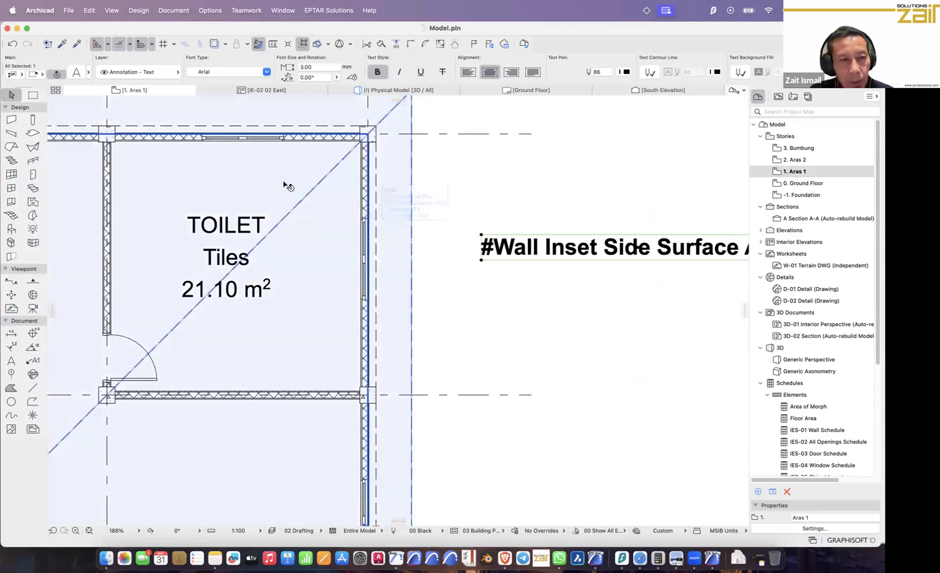
pyautogui.click(32, 361)
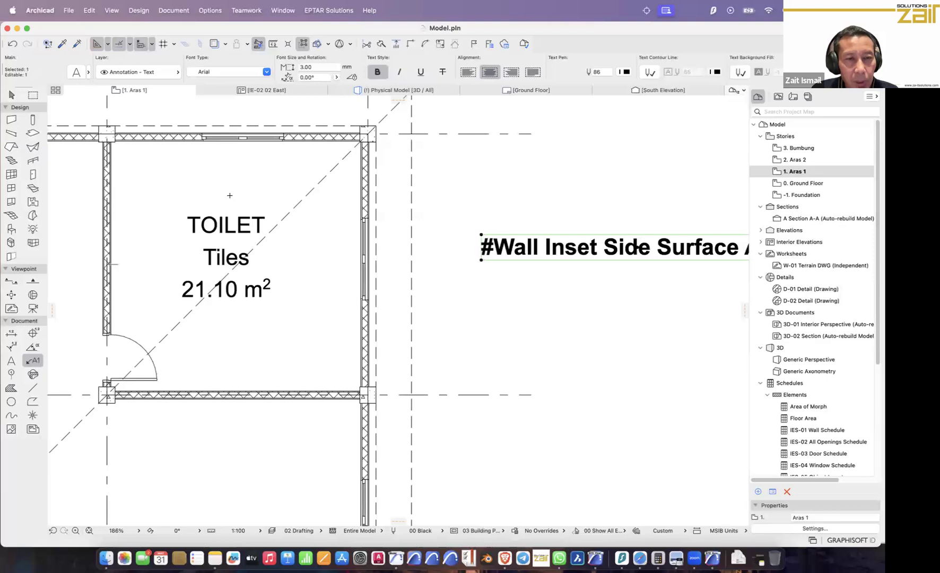
pyautogui.press('Escape')
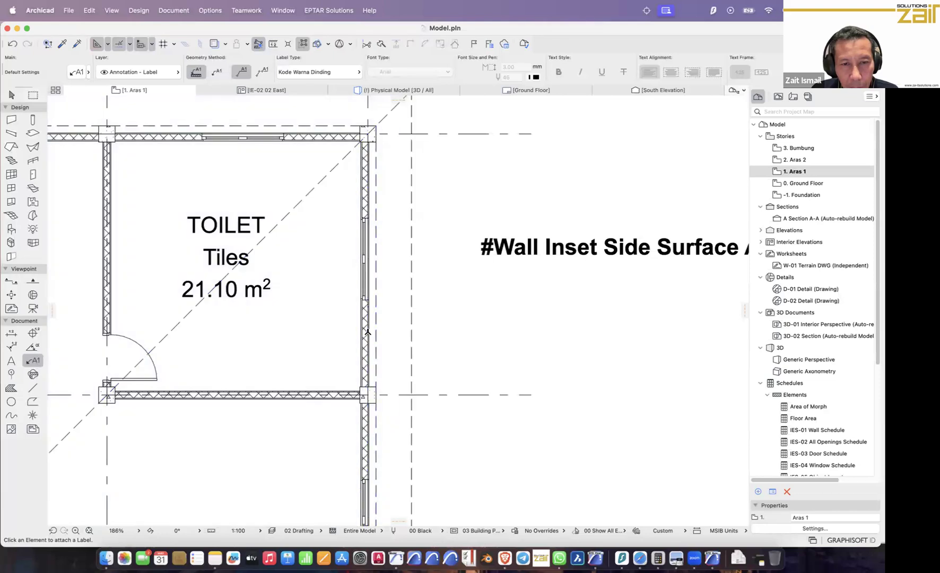
pyautogui.scroll(3, 368, 332)
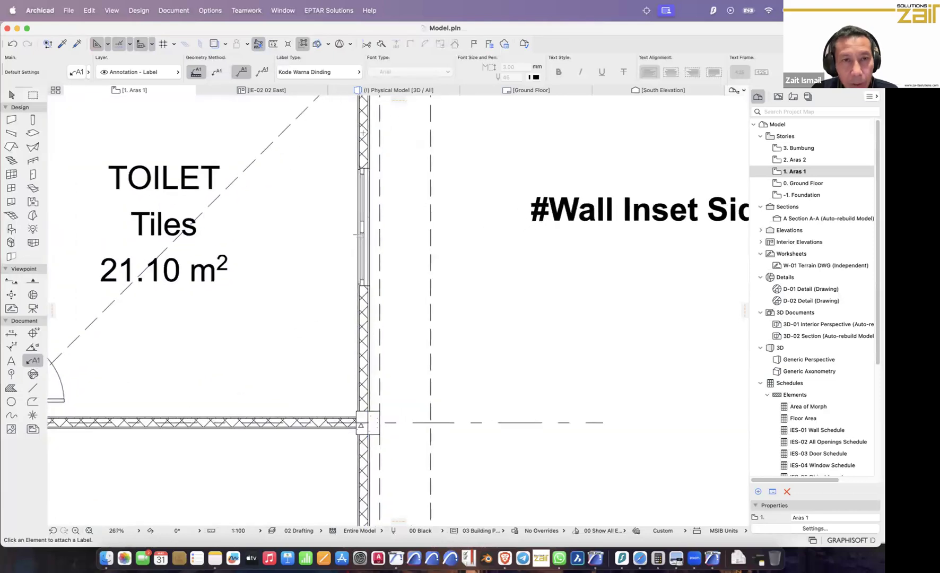
pyautogui.click(362, 319)
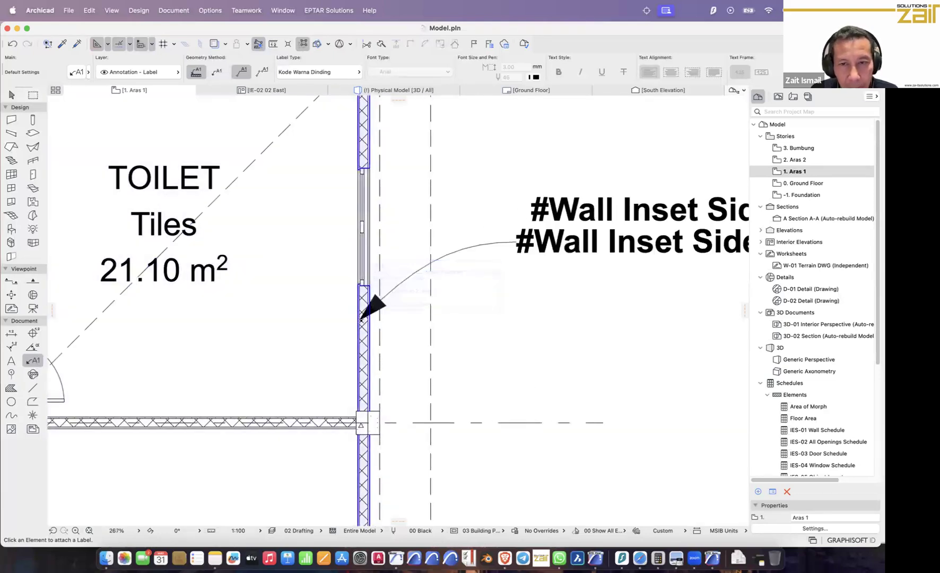
pyautogui.scroll(-2, 194, 276)
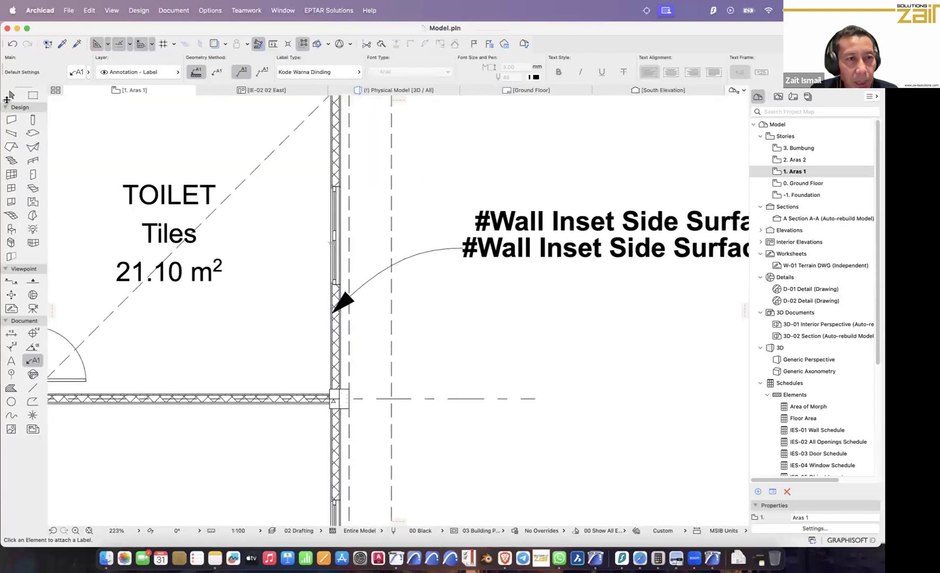
# Select the toilet zone from among the overlapping roof and floor slab
pyautogui.click(11, 95)
pyautogui.click(495, 254)
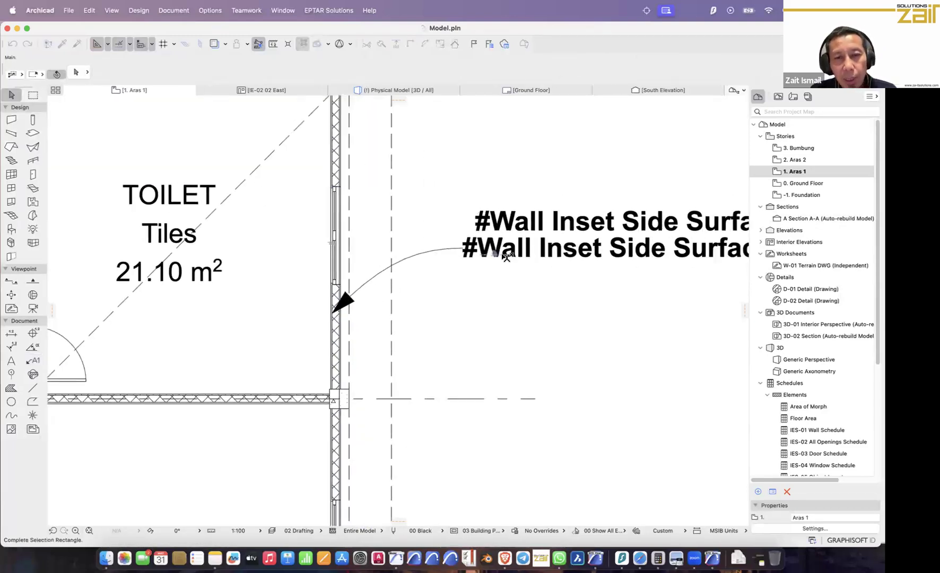
pyautogui.hscroll(-5, 361, 279)
pyautogui.click(329, 233)
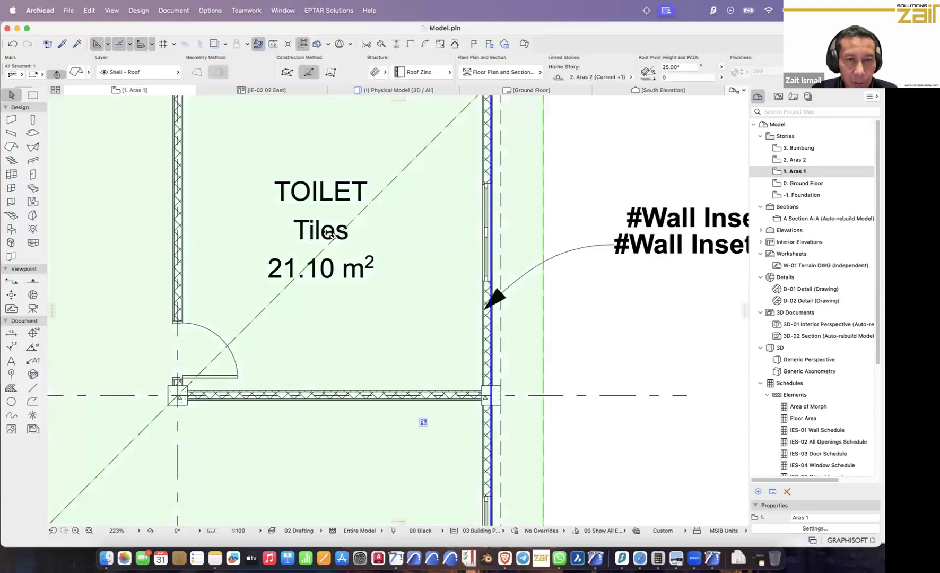
pyautogui.press('Escape')
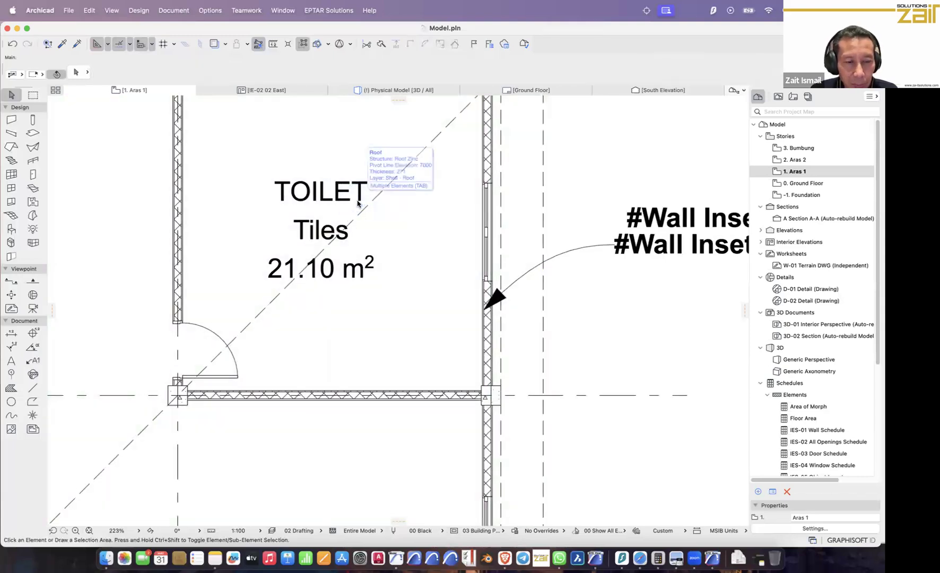
pyautogui.press('Tab')
pyautogui.click(365, 197)
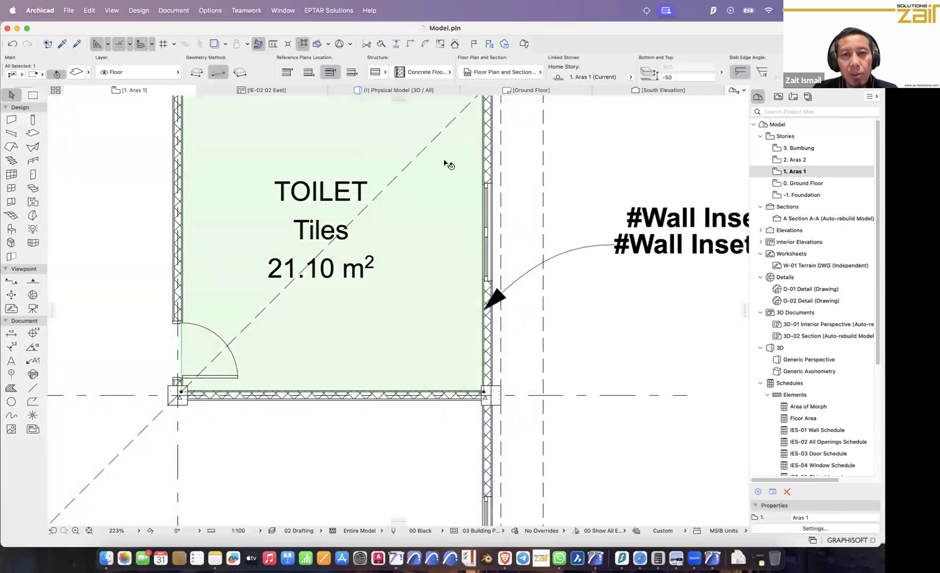
pyautogui.scroll(-2, 458, 161)
pyautogui.hscroll(5, 455, 162)
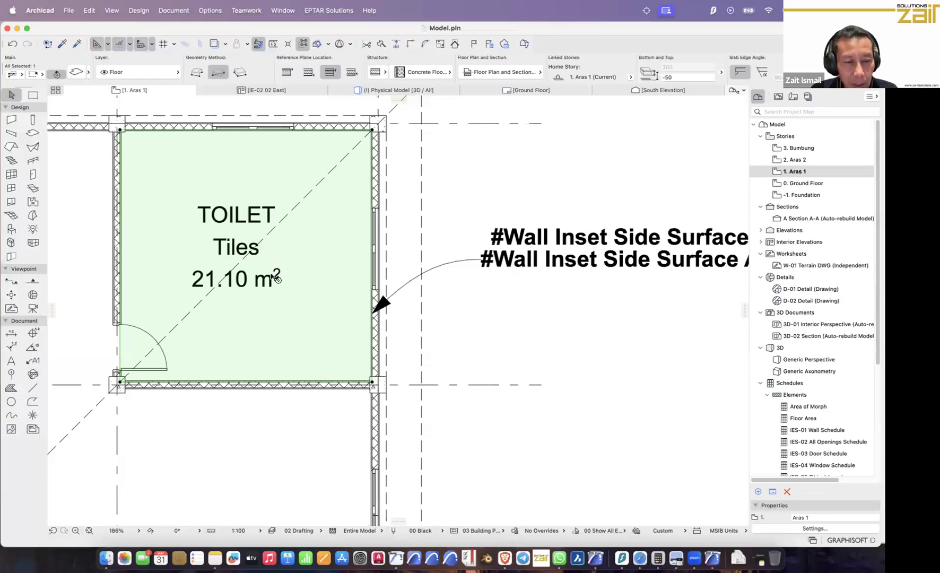
pyautogui.moveTo(271, 277)
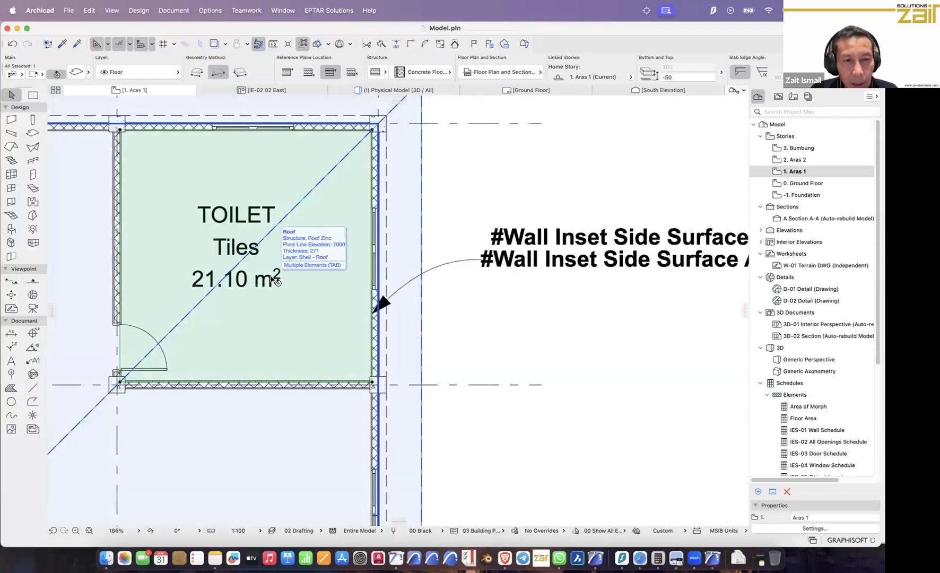
pyautogui.click(274, 280)
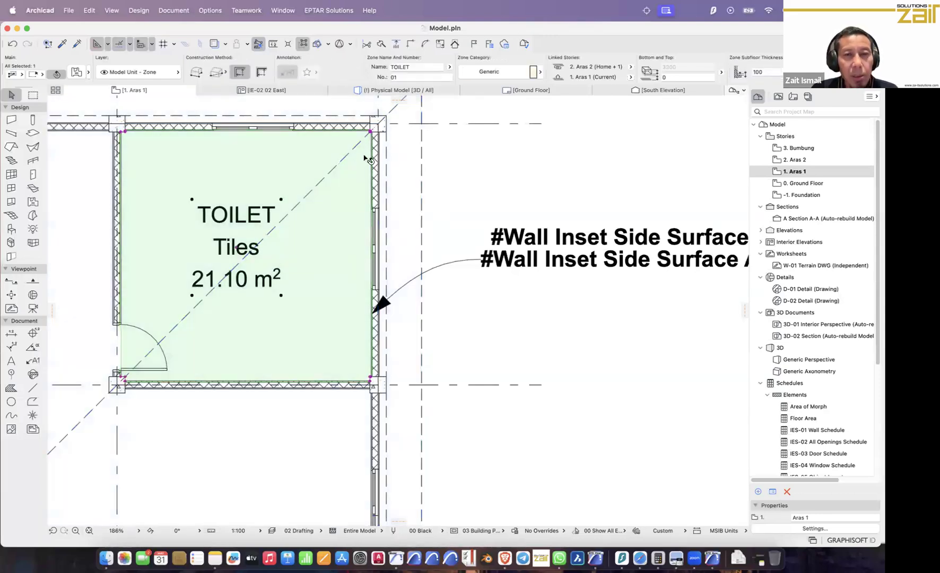
# Browse the zone favorites, including the Massing folder, and check the toilet zone's selection settings without changing them
pyautogui.click(89, 74)
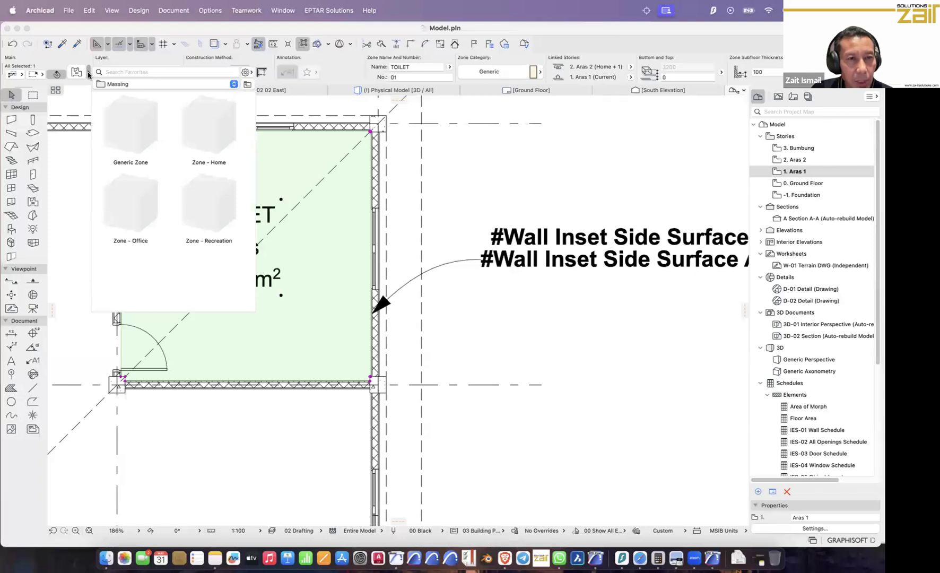
pyautogui.click(89, 74)
pyautogui.click(89, 74)
pyautogui.click(231, 85)
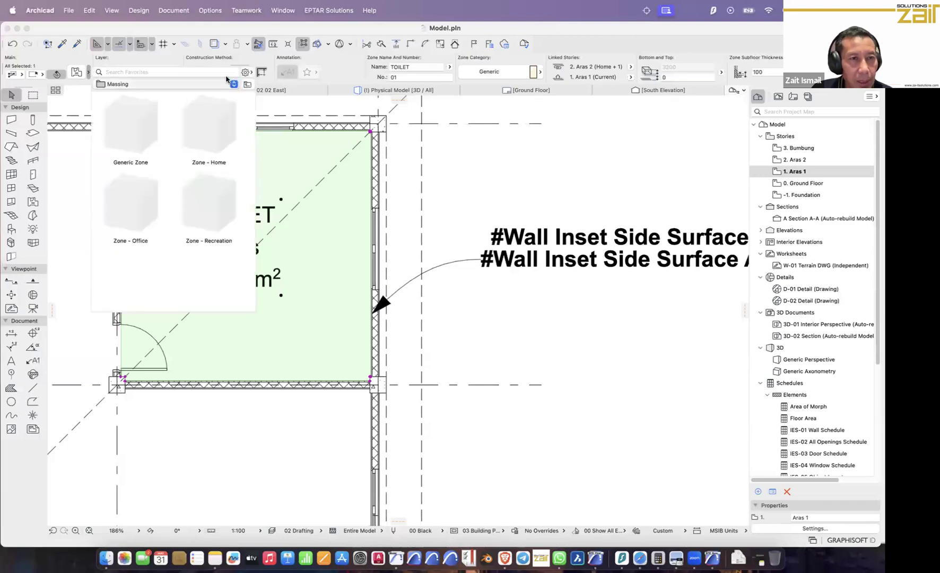
pyautogui.click(229, 76)
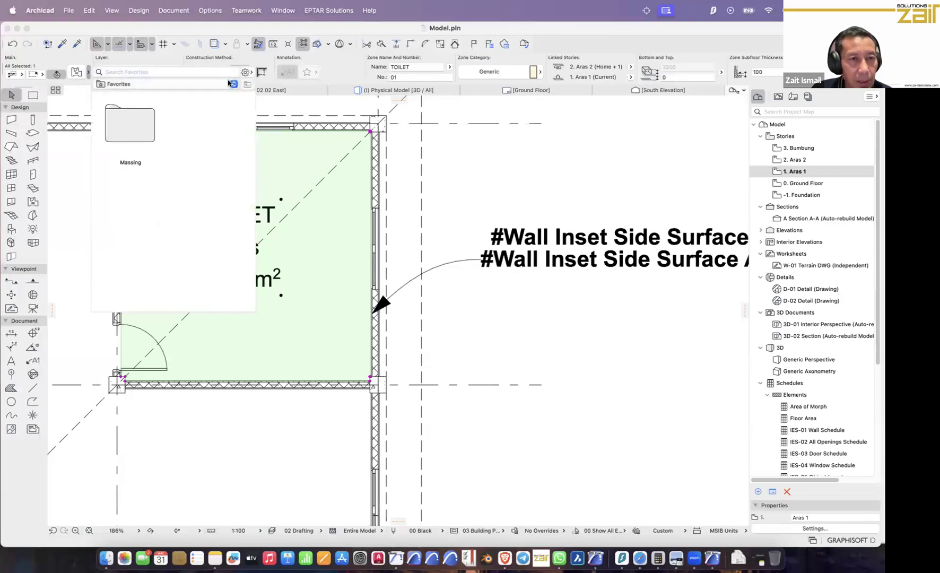
pyautogui.click(76, 74)
pyautogui.press('super+t')
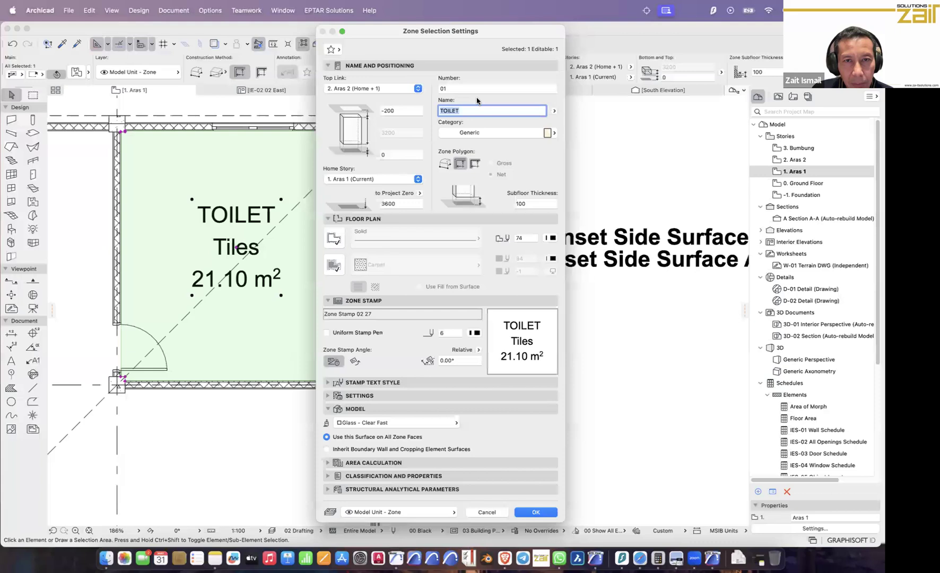
pyautogui.click(487, 512)
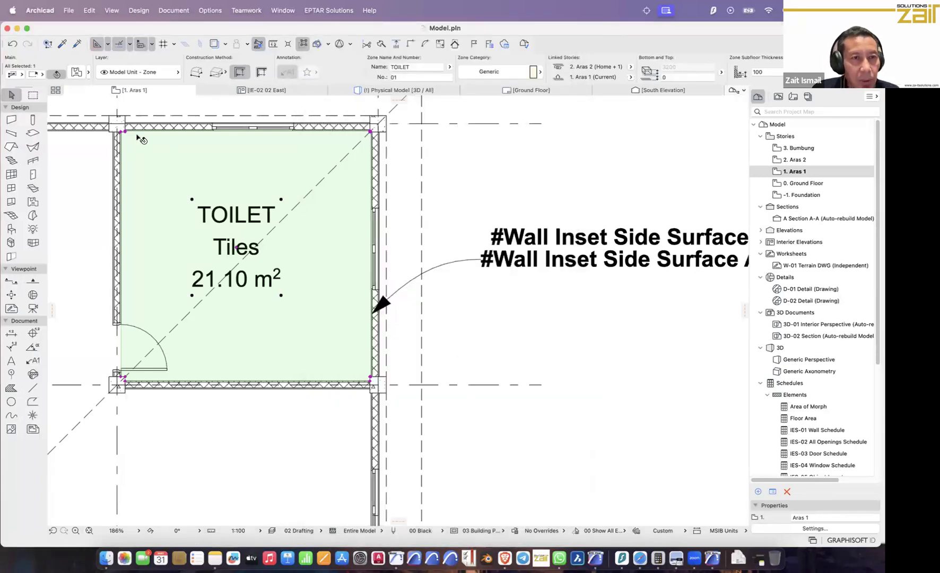
# Examine the toilet zone's stamp text style, stamp settings pages, model and area calculation settings, and cancel without changes
pyautogui.click(77, 74)
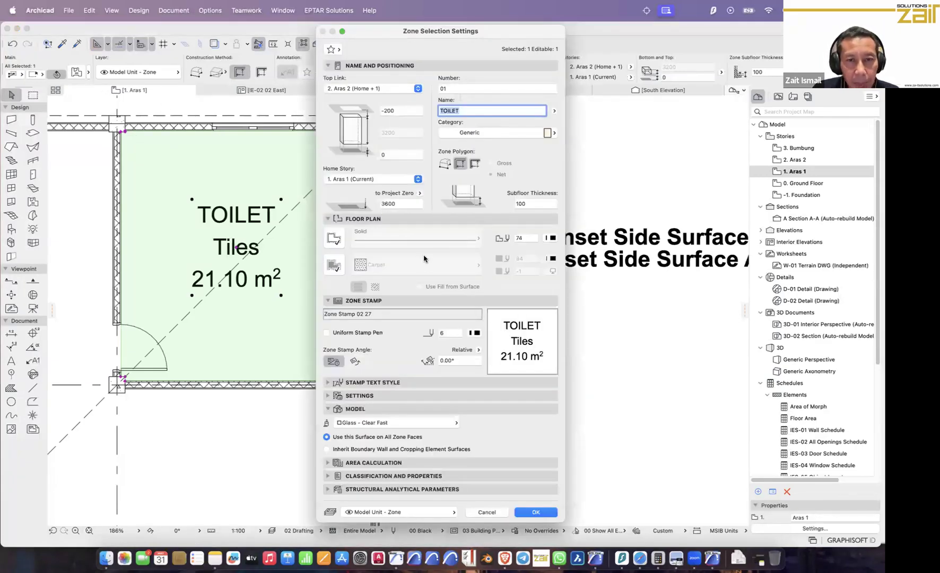
pyautogui.click(327, 383)
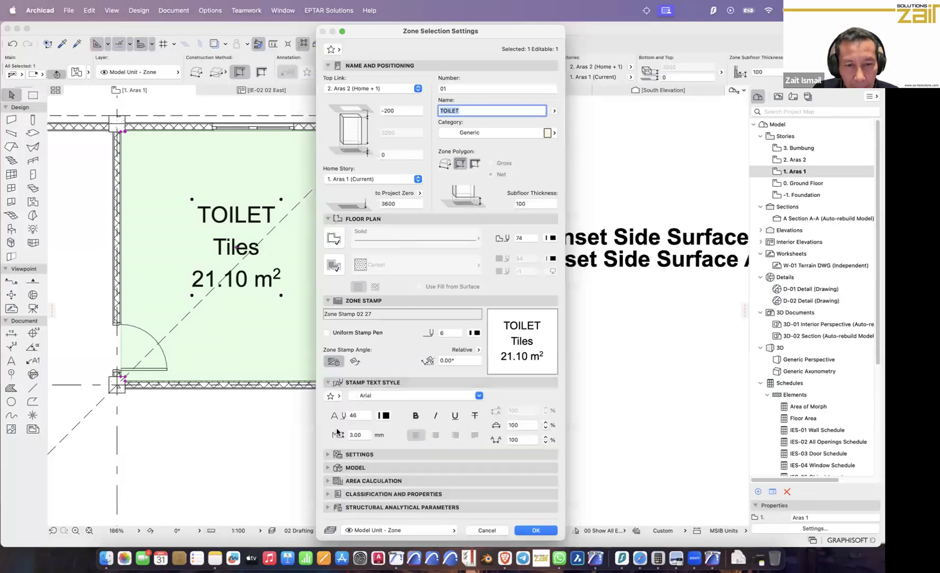
pyautogui.click(328, 455)
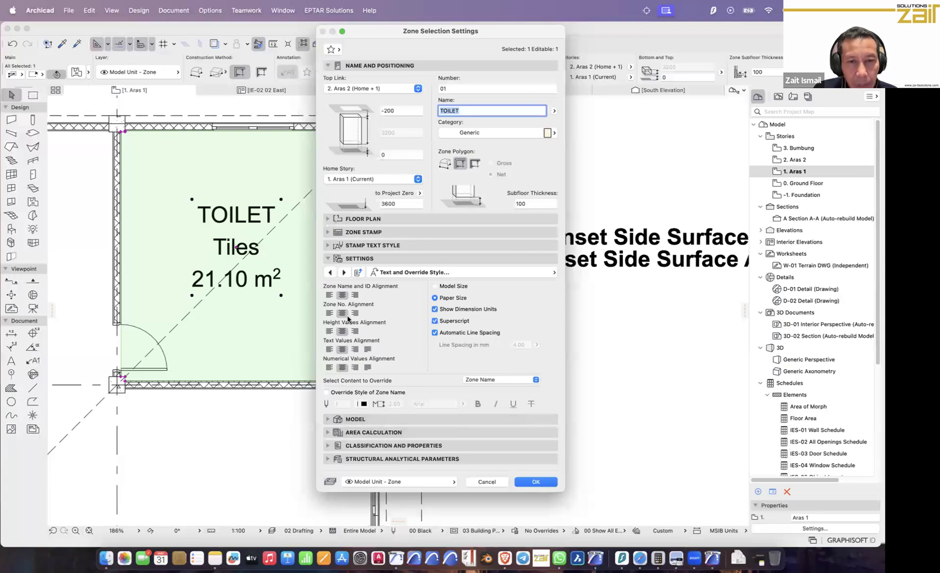
pyautogui.click(513, 273)
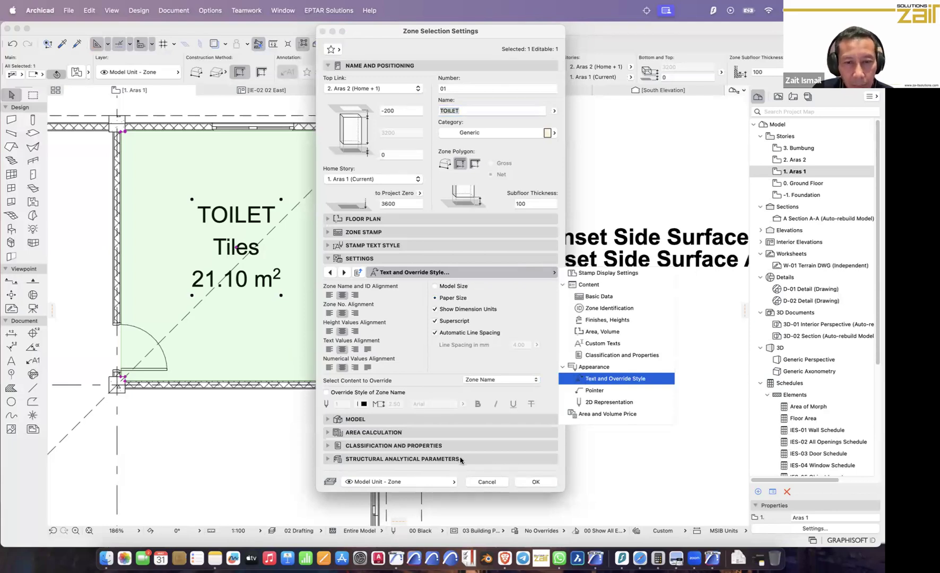
pyautogui.click(328, 421)
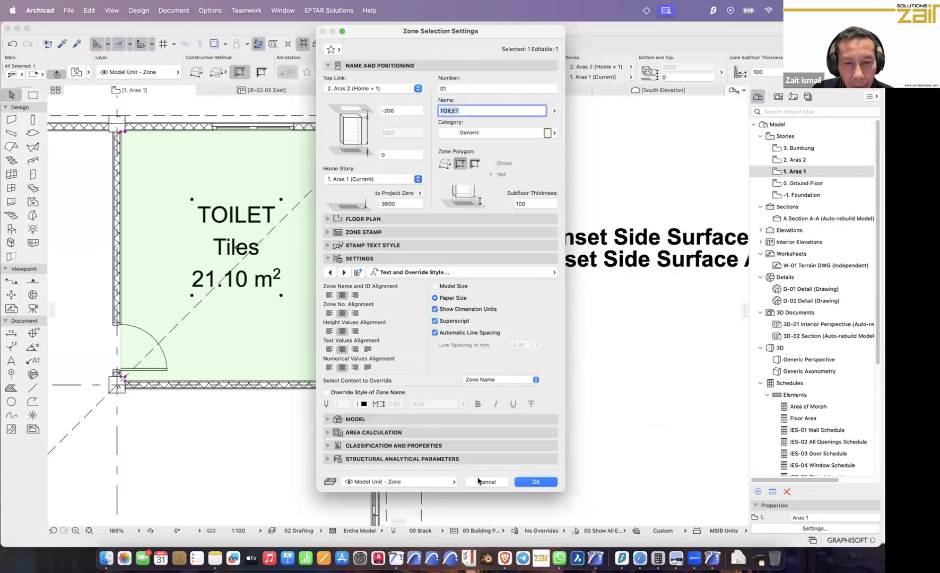
pyautogui.click(328, 432)
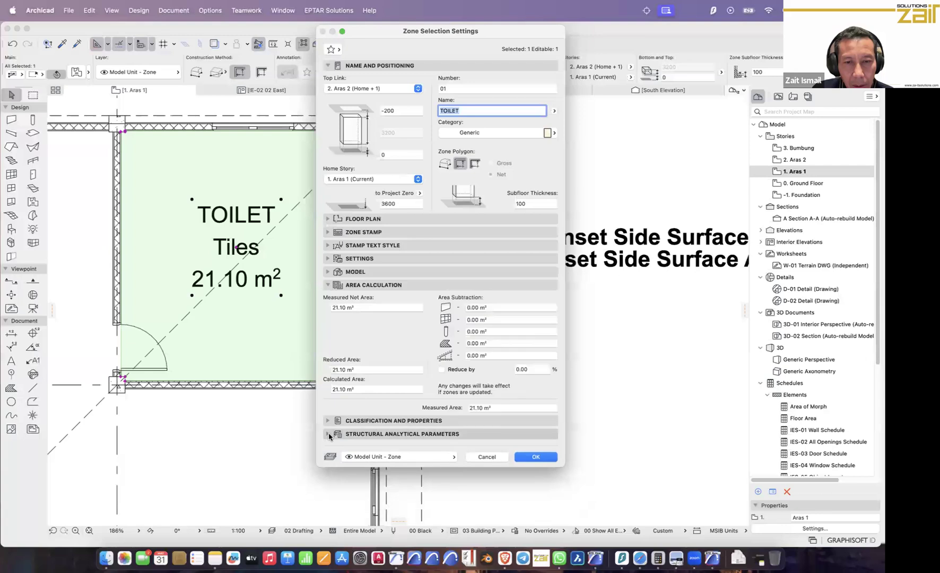
pyautogui.click(326, 236)
pyautogui.click(487, 523)
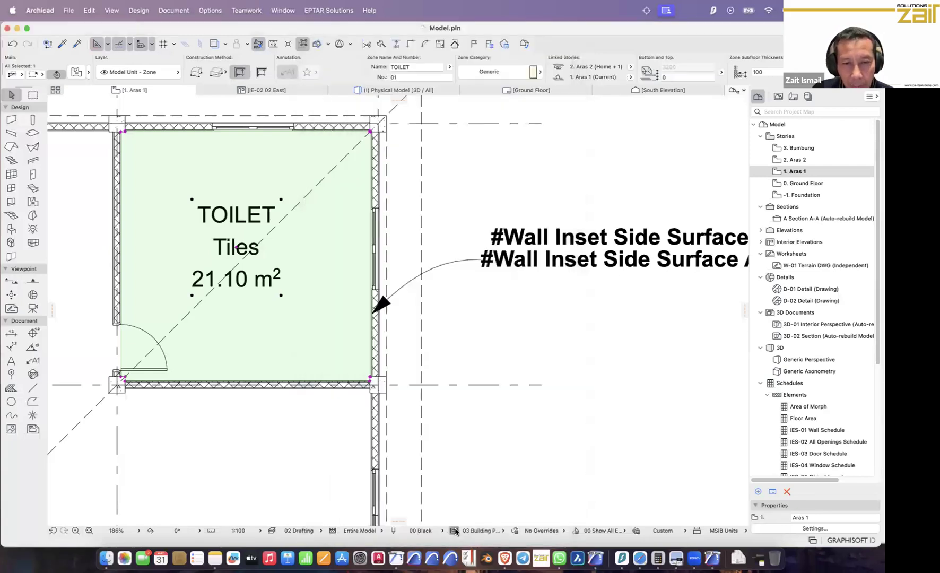
# Turn off Show Zone Stamps in the construction element options of the 03 Building Plans model view combination
pyautogui.click(454, 531)
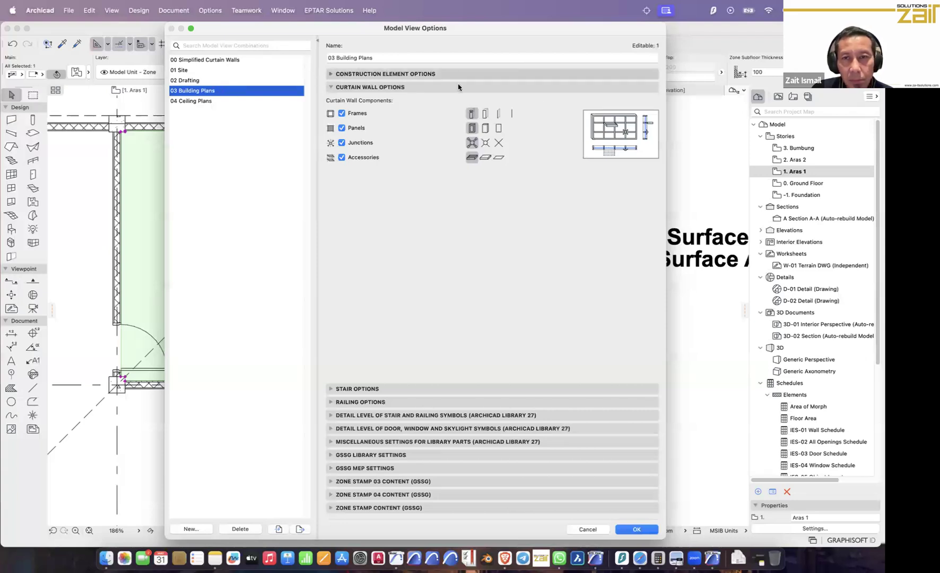
pyautogui.click(594, 104)
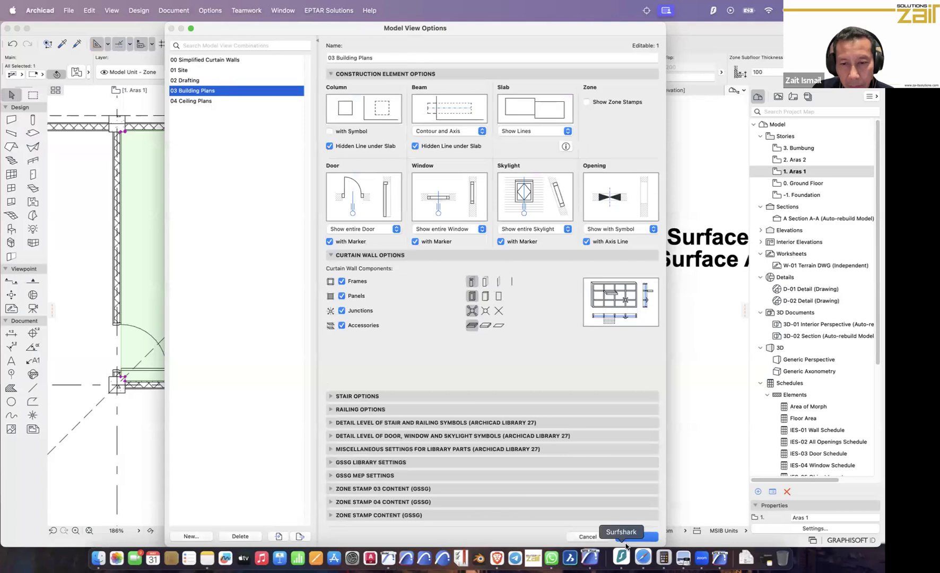
pyautogui.click(628, 535)
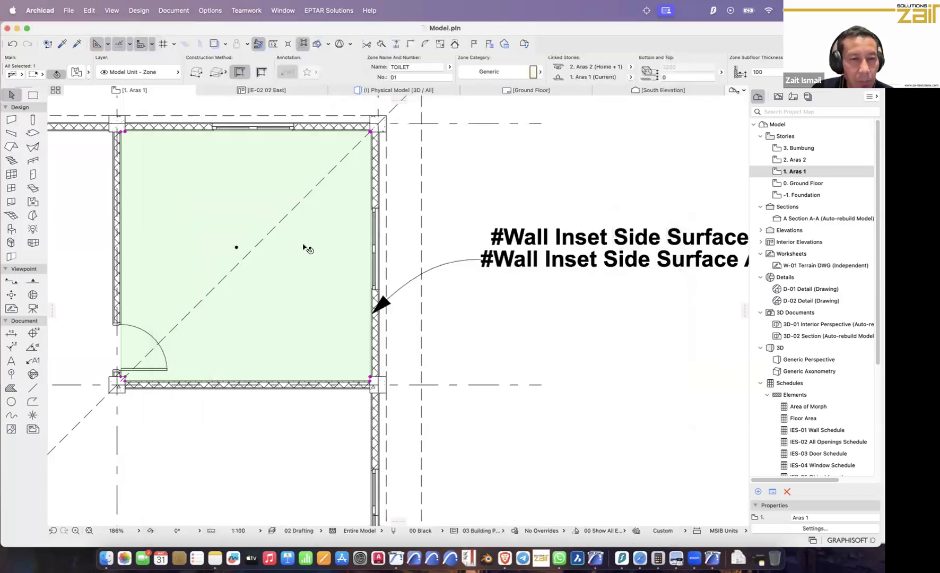
# Check the toilet zone's selection settings and its available favorites, and close them without changes
pyautogui.scroll(-3, 306, 248)
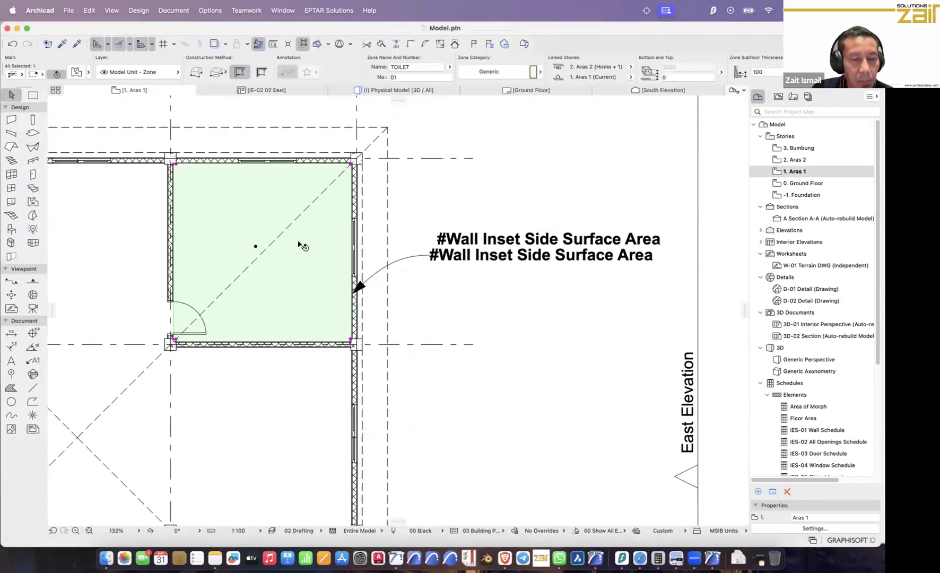
pyautogui.click(257, 250)
pyautogui.press('Escape')
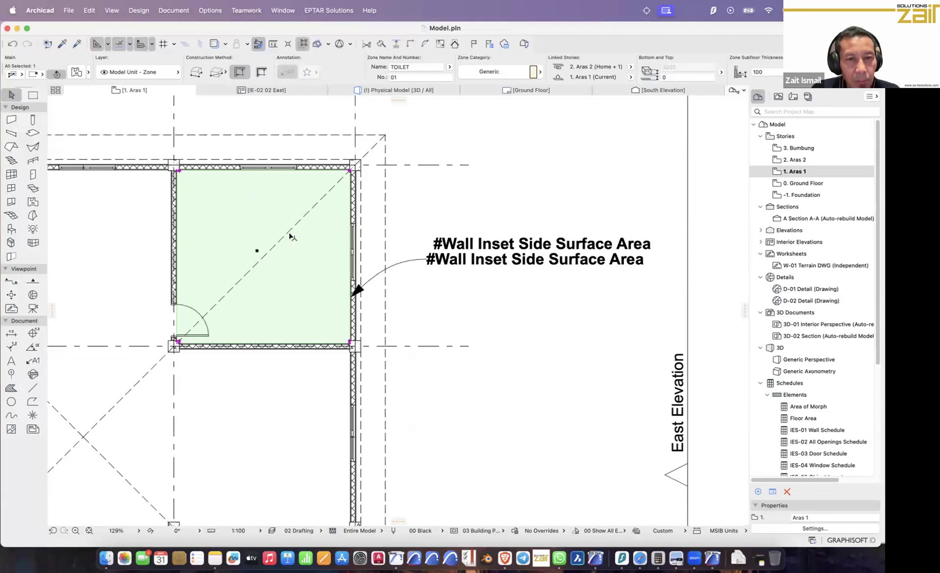
pyautogui.click(77, 72)
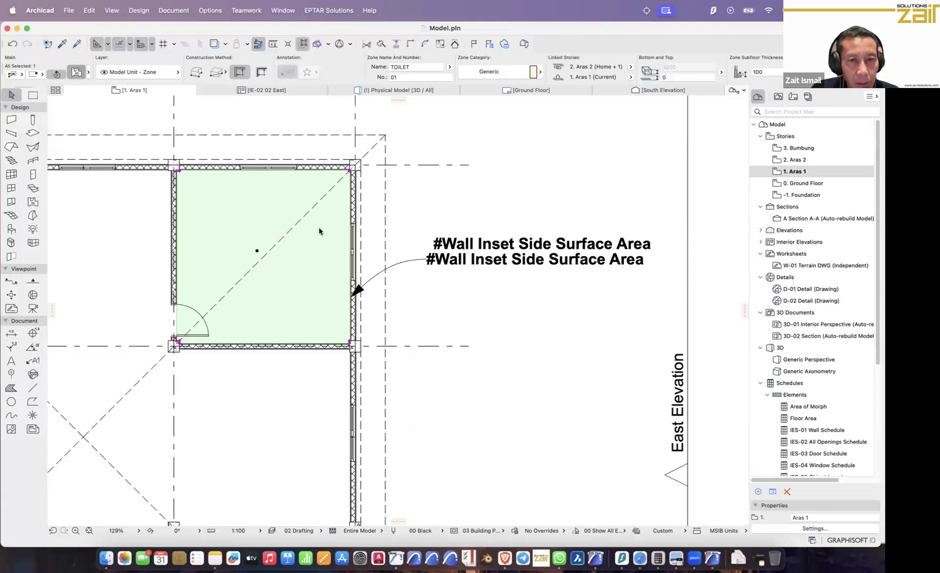
pyautogui.click(334, 50)
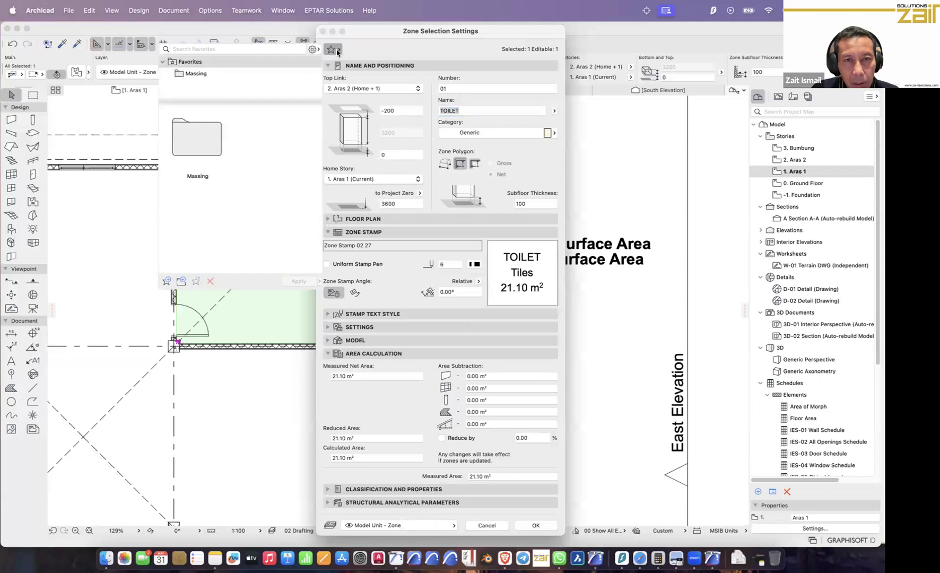
pyautogui.press('Escape')
pyautogui.press('Escape')
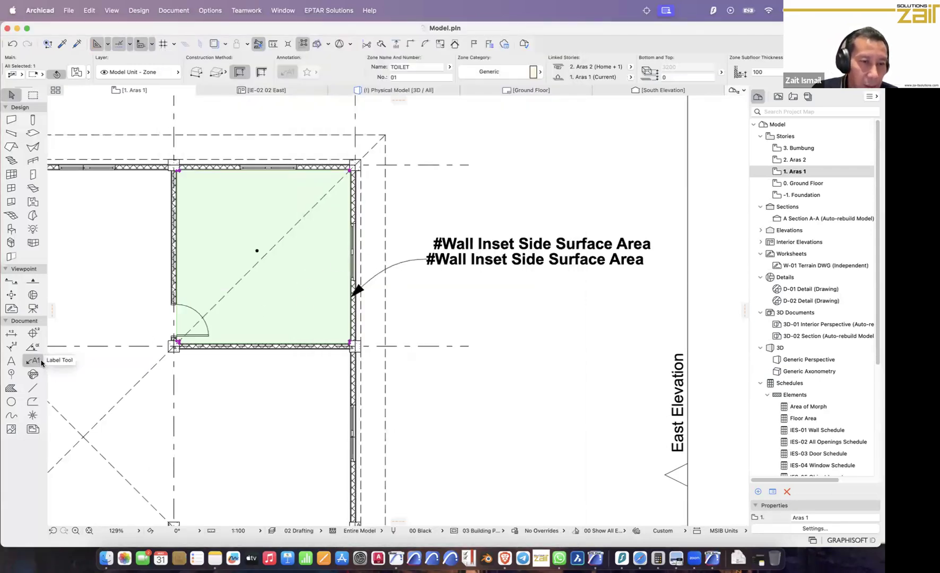
# Try to label the toilet zone using the Zone Label - Autotext favorite from the Annotation folder
pyautogui.click(33, 361)
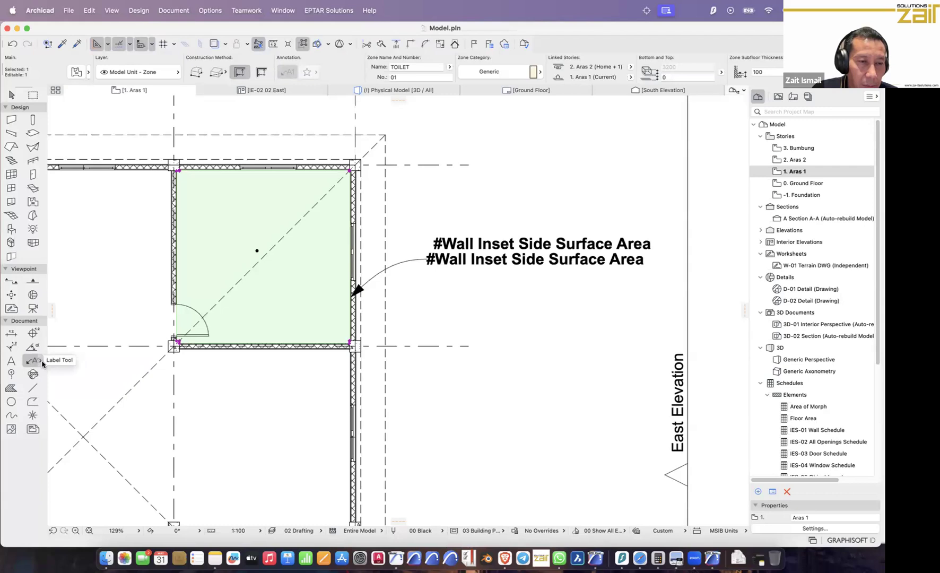
pyautogui.rightClick(41, 364)
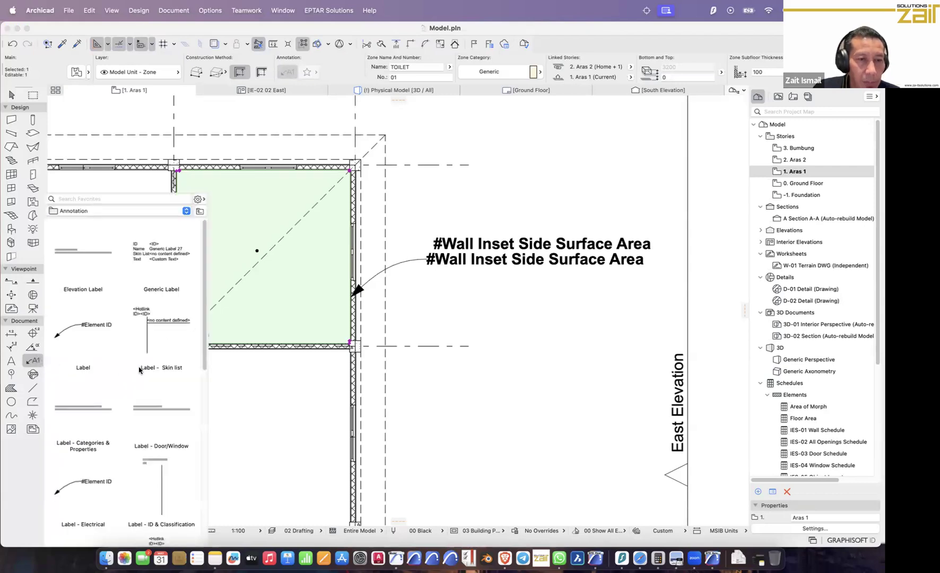
pyautogui.scroll(-2, 143, 372)
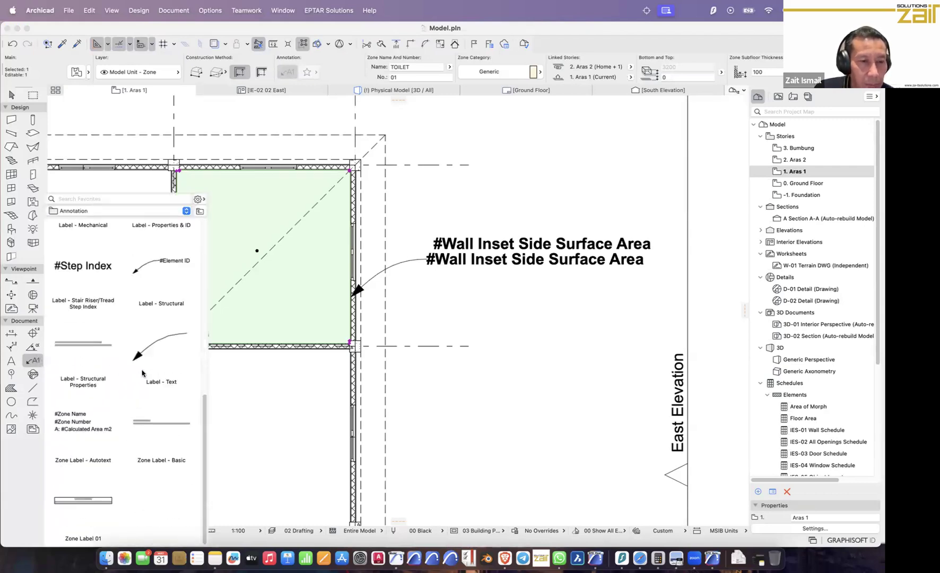
pyautogui.click(85, 426)
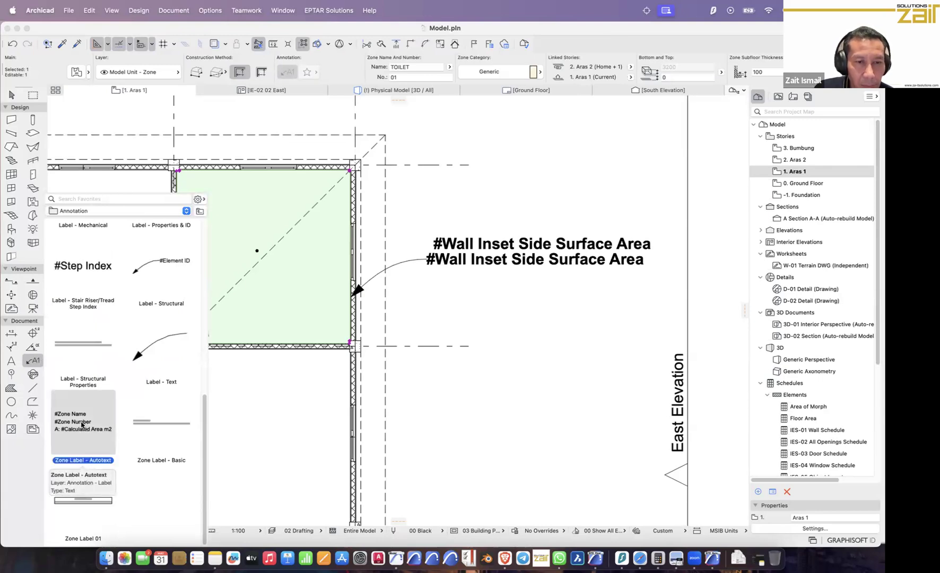
pyautogui.click(257, 251)
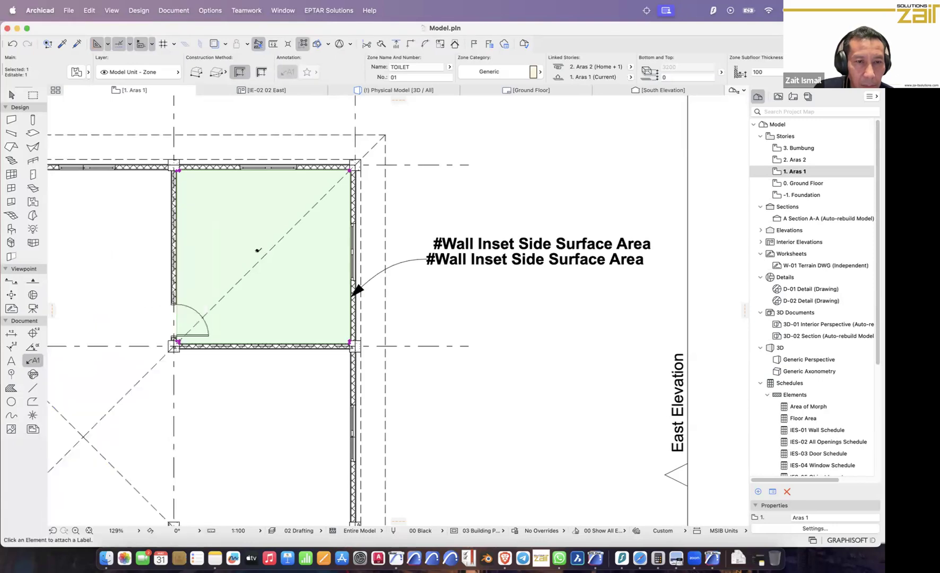
# Review the label default settings, cancel them without changes and leave the Label tool with nothing selected
pyautogui.doubleClick(33, 360)
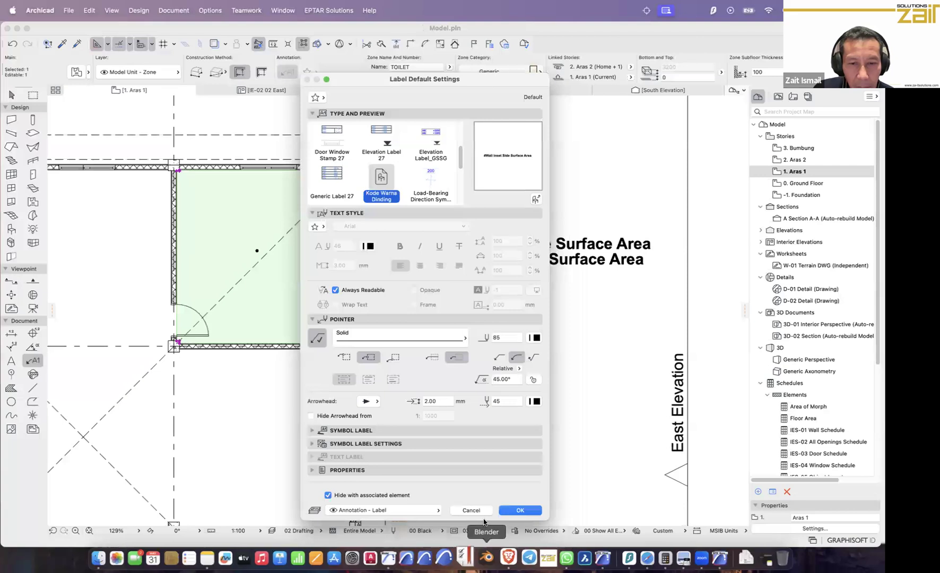
pyautogui.click(480, 510)
pyautogui.press('Escape')
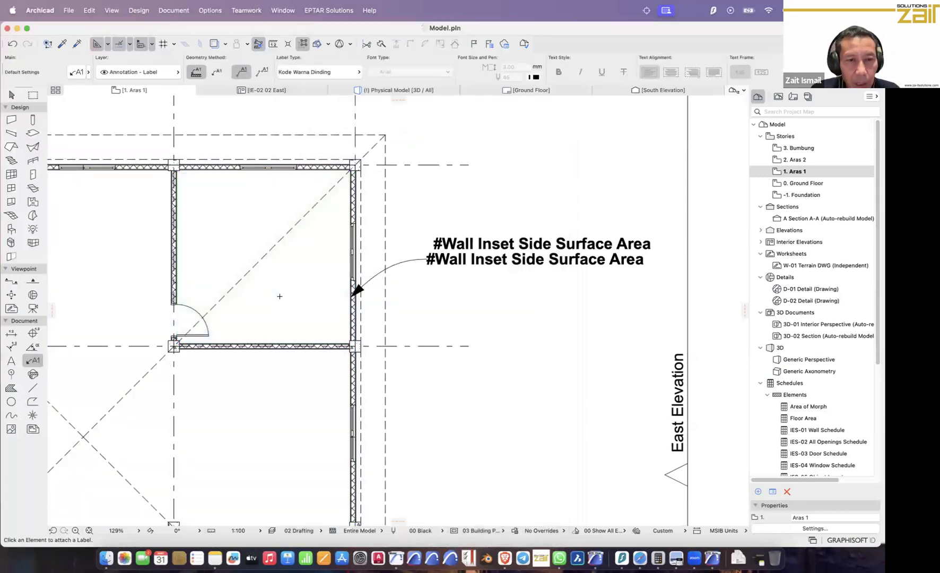
pyautogui.press('Escape')
# Delete both Wall Inset Side Surface Area labels beside the toilet's east wall
pyautogui.scroll(-5, 329, 310)
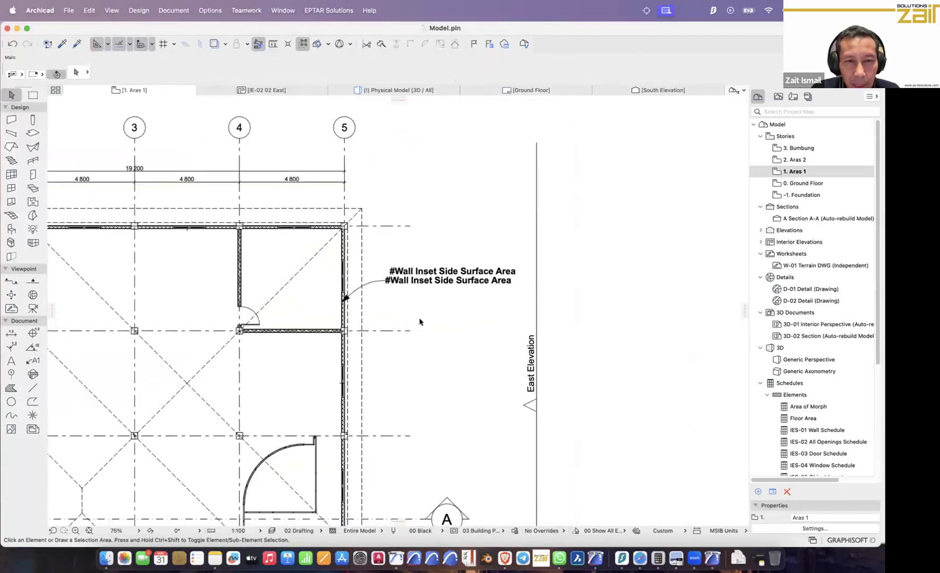
pyautogui.hscroll(5, 420, 321)
pyautogui.scroll(5, 158, 262)
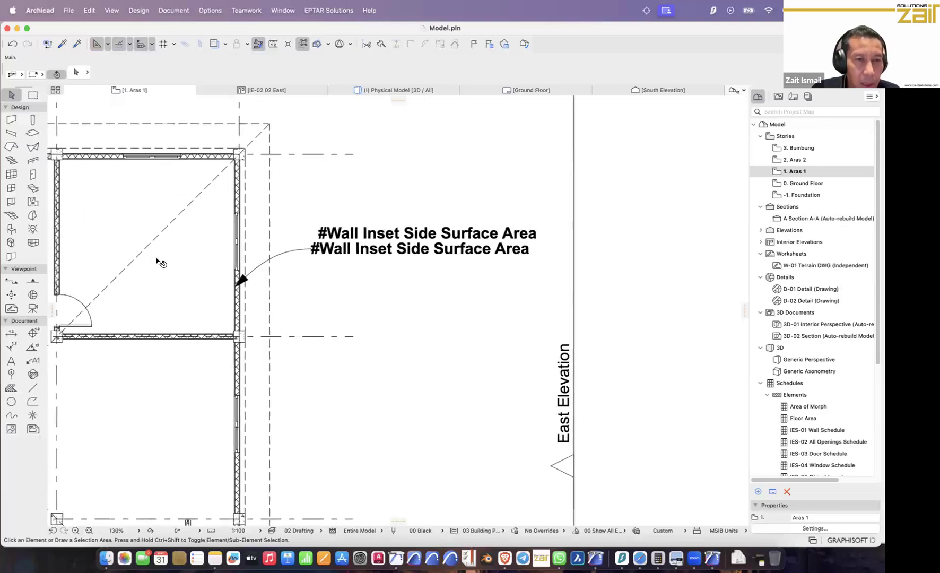
pyautogui.scroll(2, 158, 262)
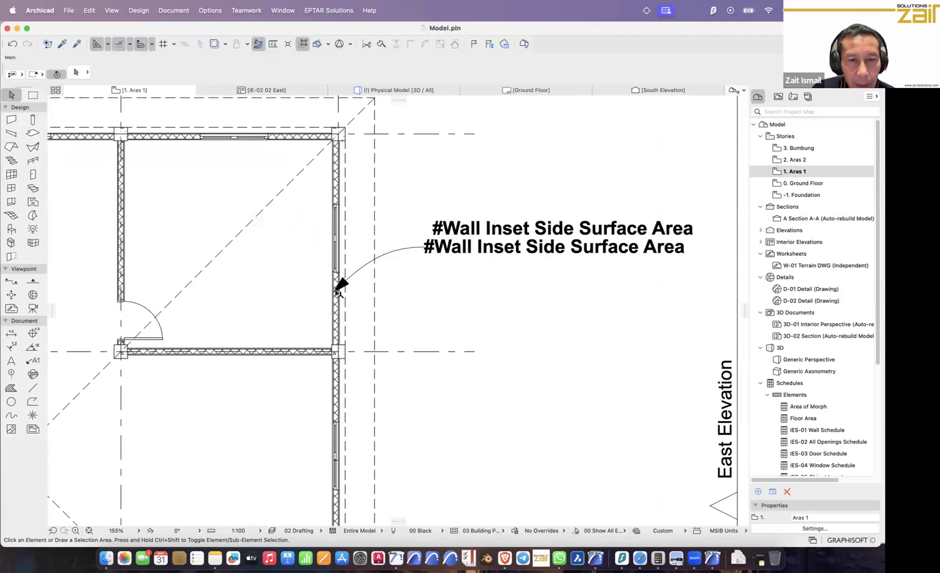
pyautogui.click(338, 291)
pyautogui.press('Delete')
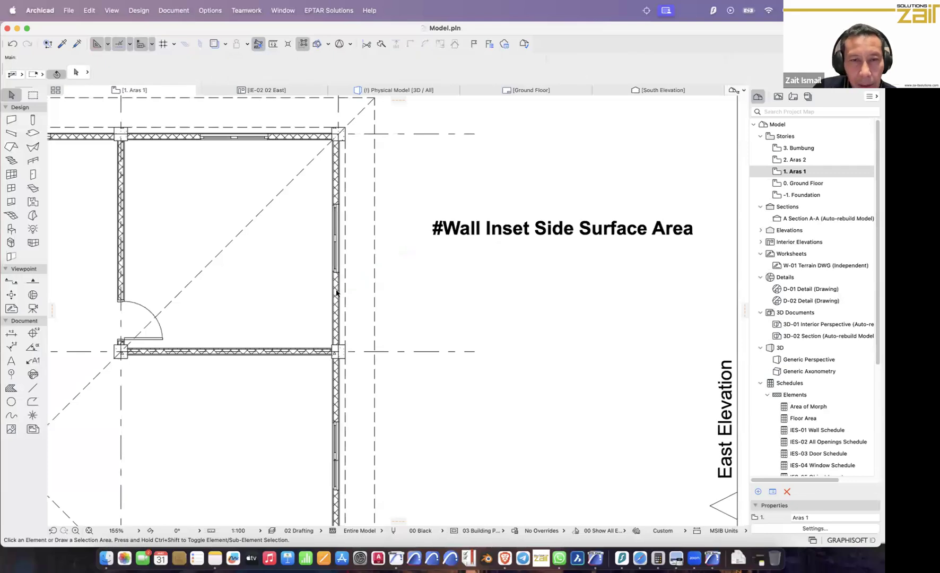
pyautogui.click(434, 237)
pyautogui.press('Delete')
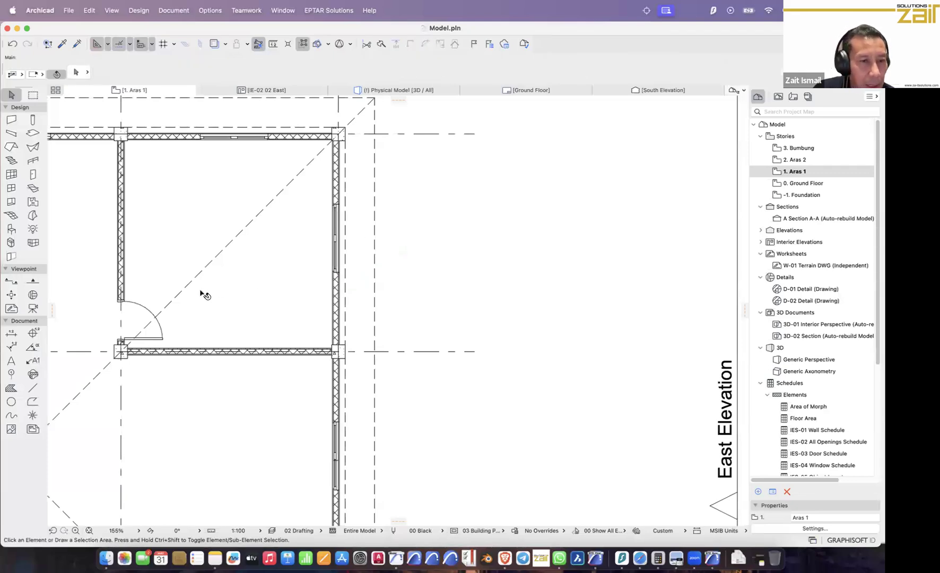
# Try to draw a rectangular slab in the empty area east of the building
pyautogui.scroll(-2, 212, 290)
pyautogui.moveTo(384, 211); pyautogui.dragTo(226, 226, button='middle')
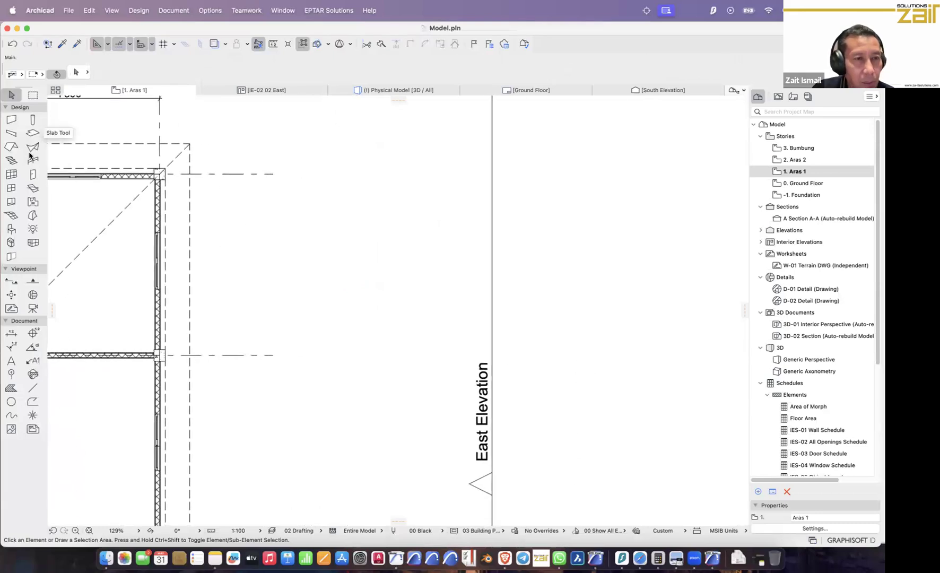
pyautogui.click(32, 133)
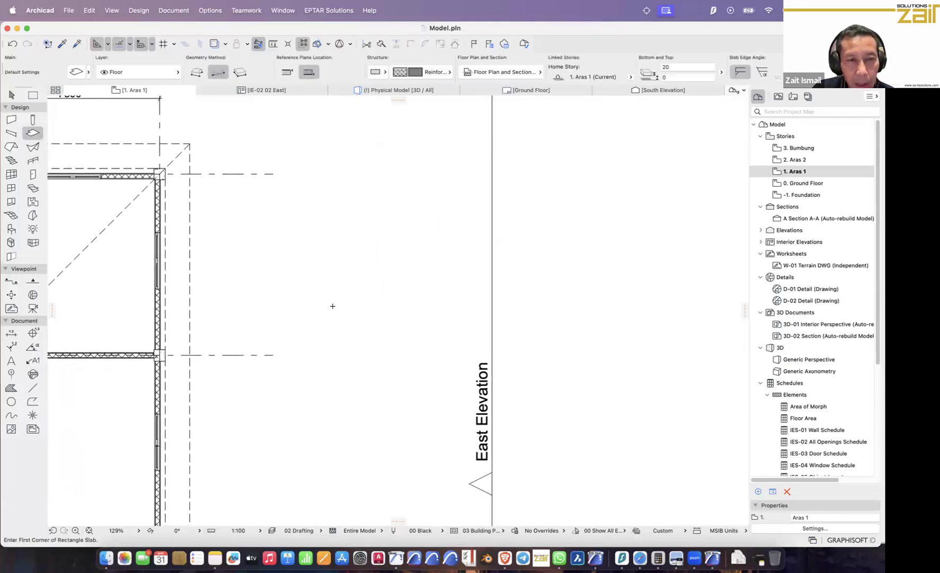
pyautogui.click(326, 342)
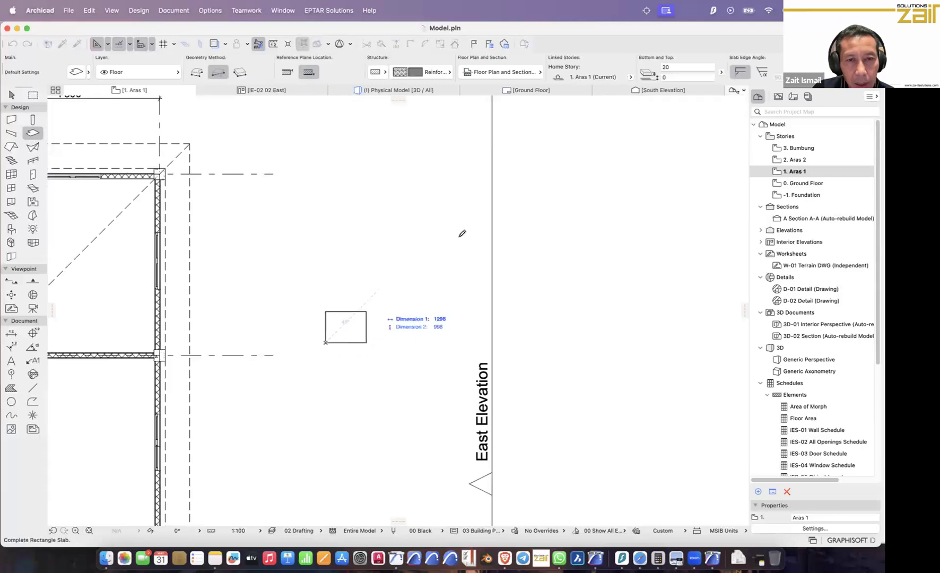
pyautogui.click(507, 183)
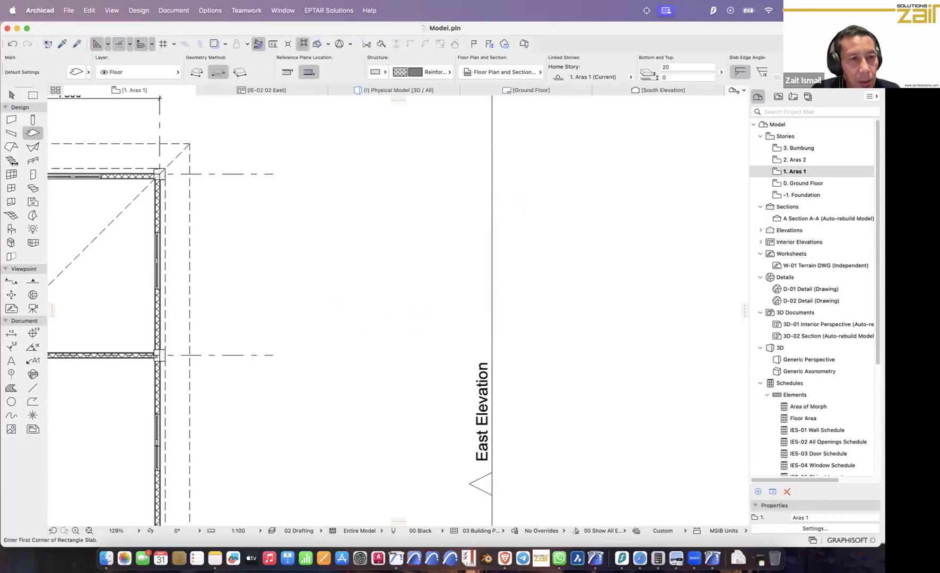
# Draw a closed rectangle of 100 mm thick concrete walls, 260 mm high, between the building and the East Elevation line
pyautogui.click(11, 121)
pyautogui.click(201, 73)
pyautogui.click(253, 85)
pyautogui.click(312, 313)
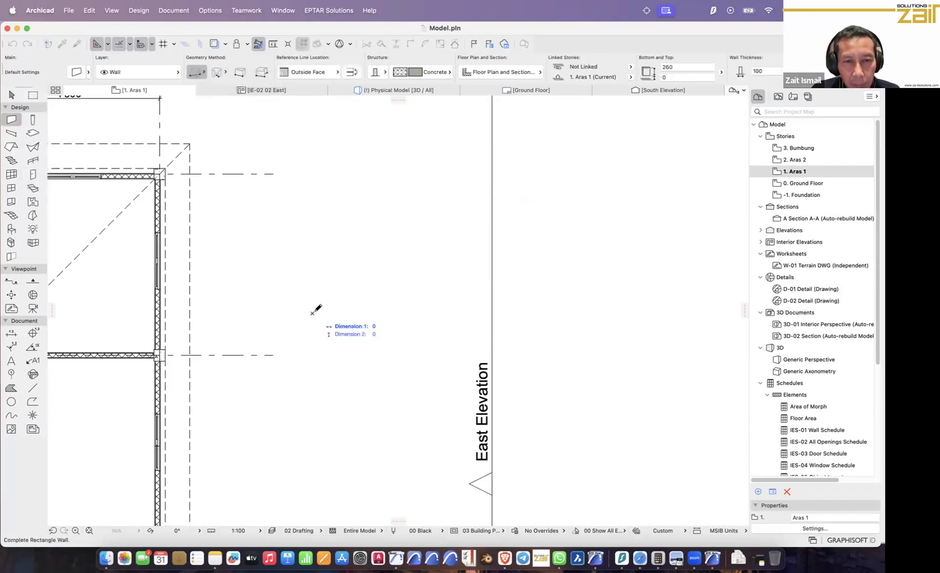
pyautogui.click(464, 182)
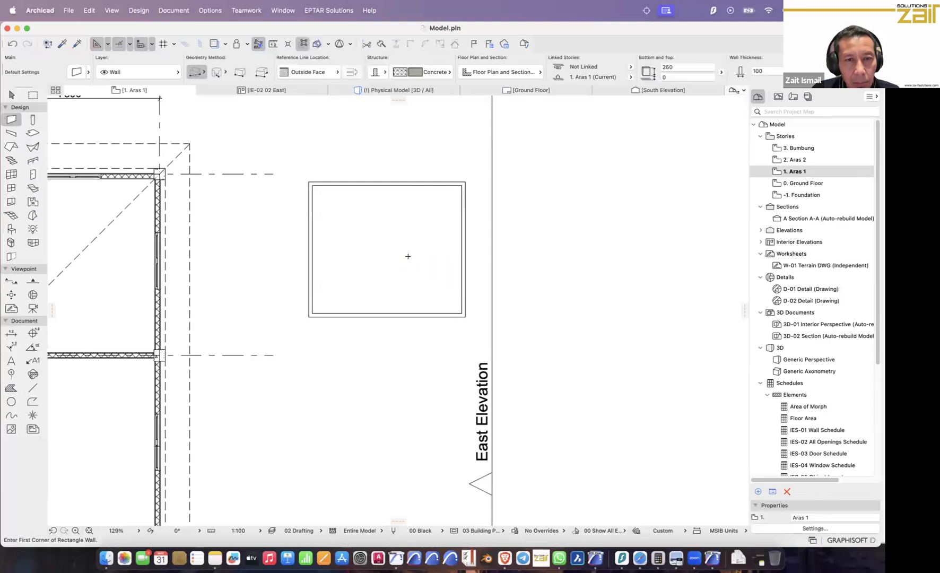
# Turn off Suspend Groups and select all four walls of the new rectangle together
pyautogui.scroll(3, 405, 279)
pyautogui.click(10, 94)
pyautogui.click(488, 143)
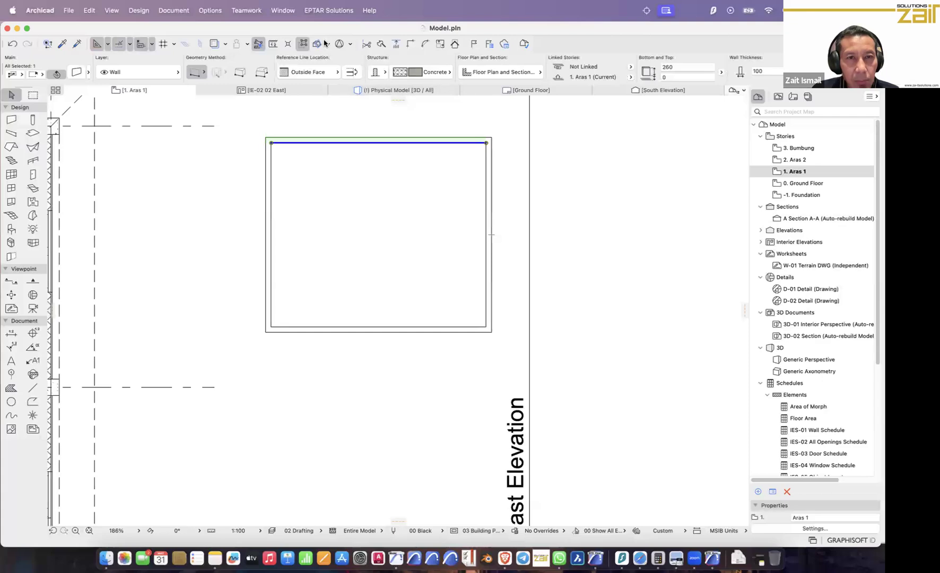
pyautogui.click(303, 43)
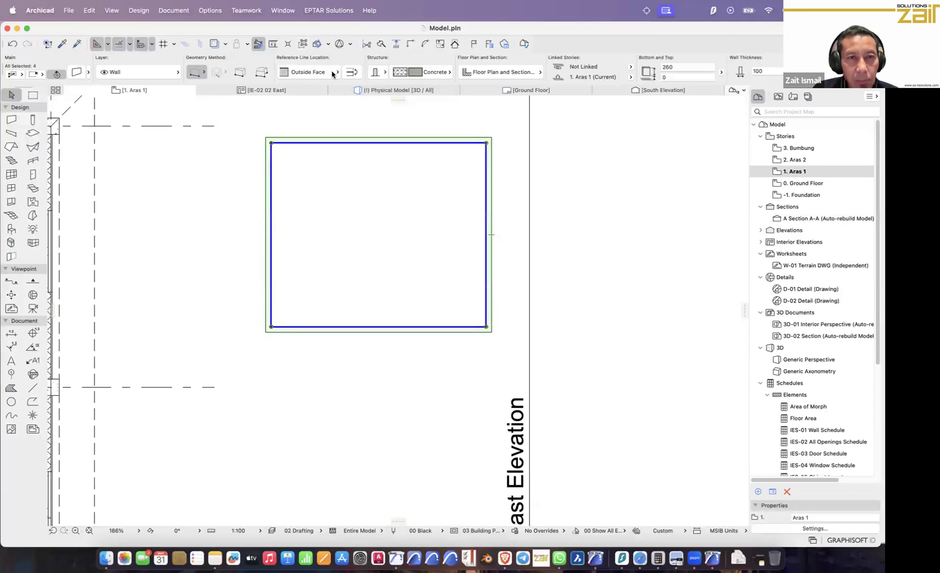
# Override all three surfaces of the four selected walls and link them to Paint - Lead Oxide Yellow
pyautogui.click(81, 71)
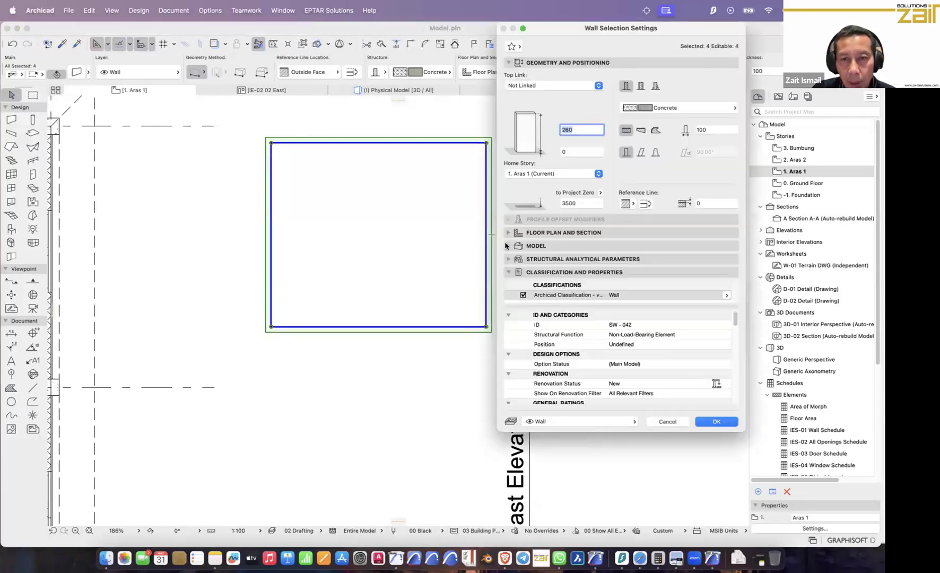
pyautogui.click(508, 247)
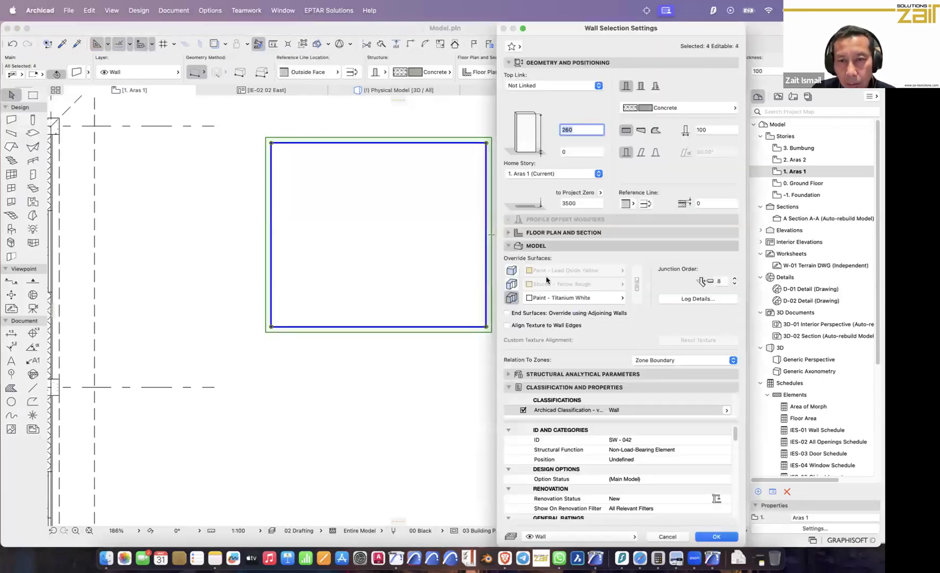
pyautogui.click(512, 270)
pyautogui.click(512, 284)
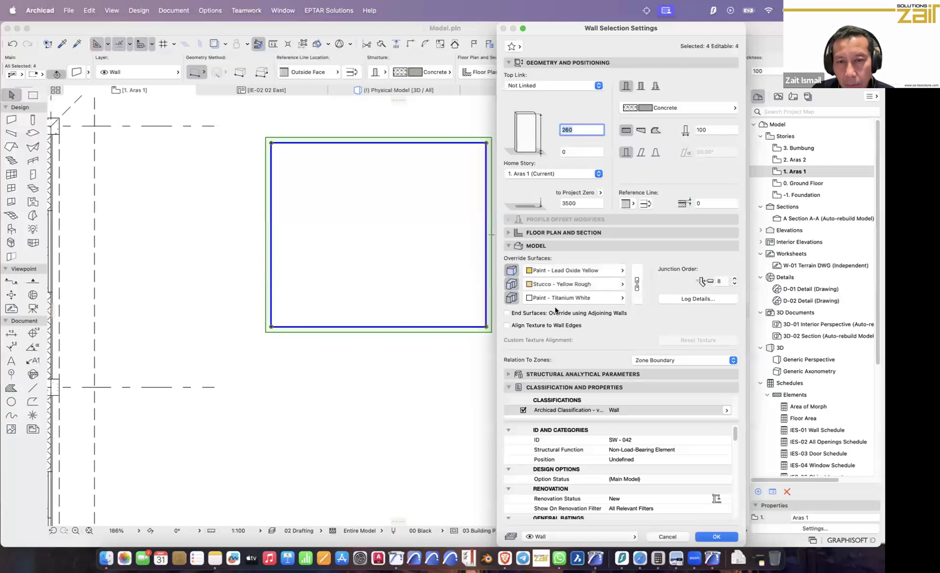
pyautogui.moveTo(572, 32); pyautogui.dragTo(409, 32)
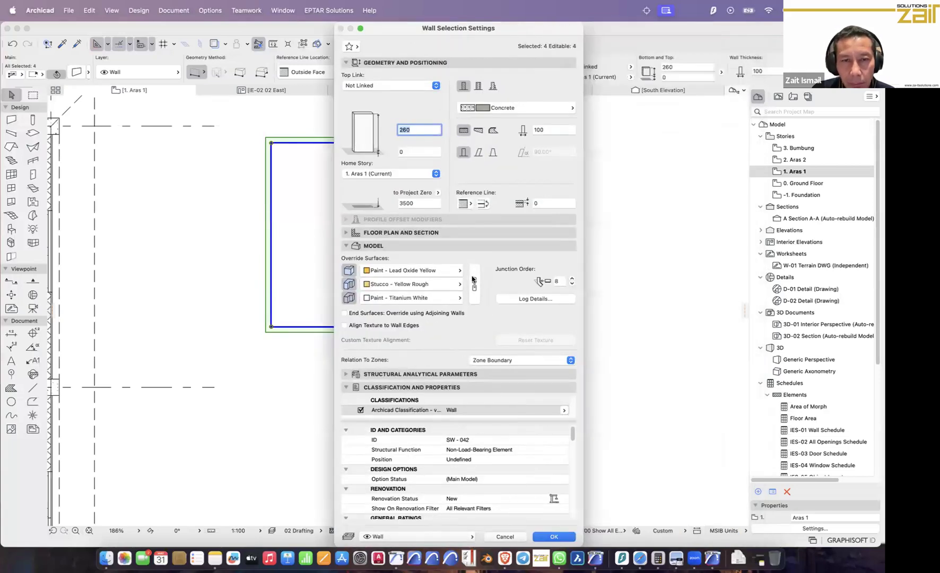
pyautogui.click(475, 285)
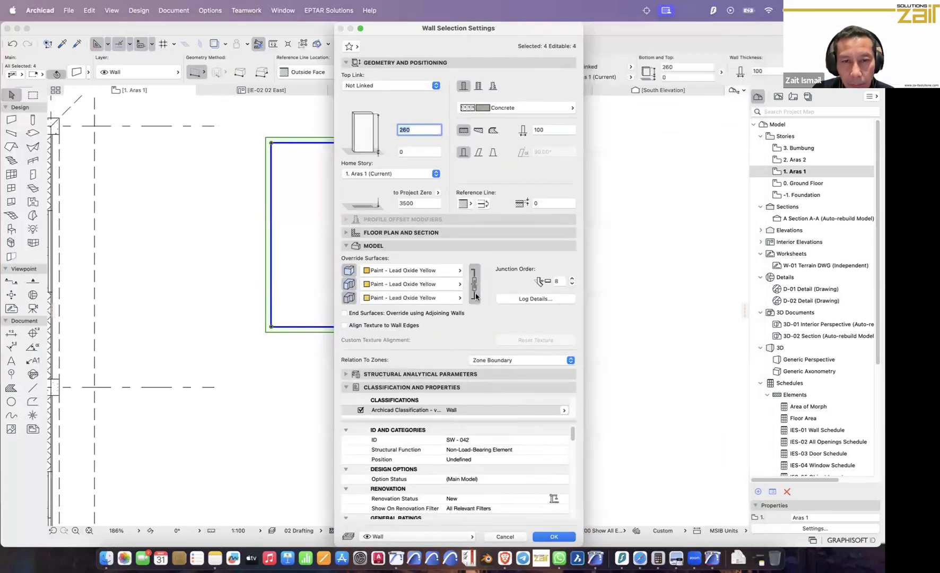
pyautogui.click(549, 537)
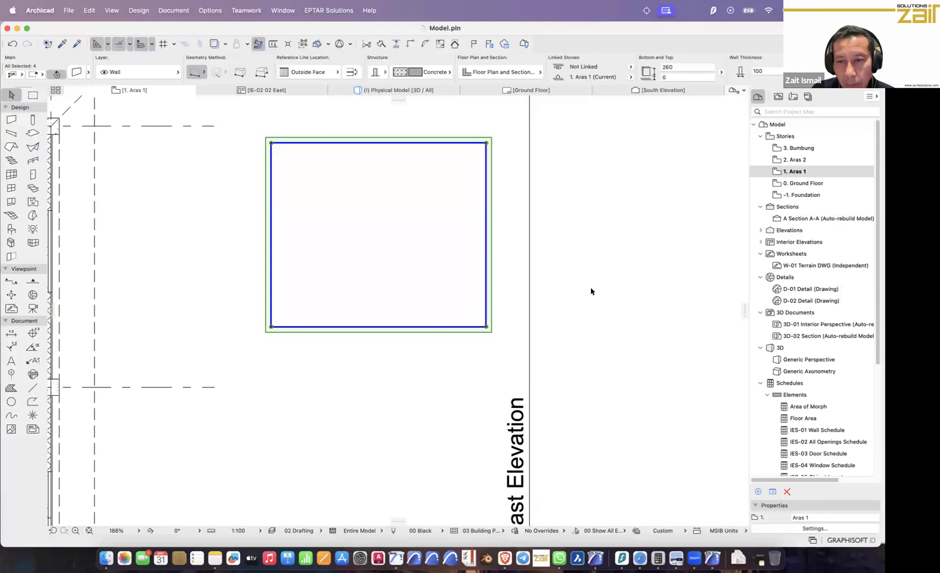
# Place a Generic zone named TOILET, number 02, inside the new rectangular wall enclosure, checking the stamp settings and text style first
pyautogui.moveTo(402, 251); pyautogui.dragTo(388, 288, button='middle')
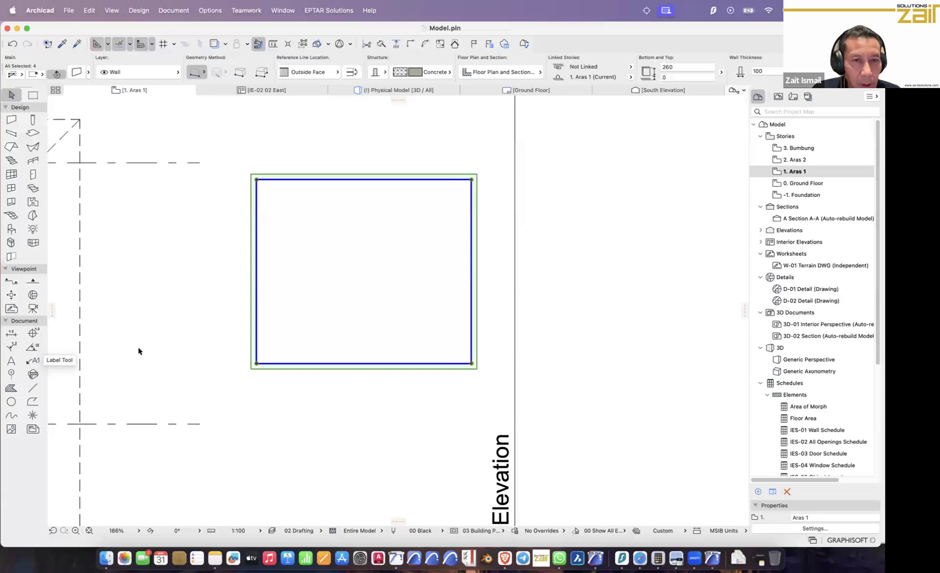
pyautogui.click(591, 283)
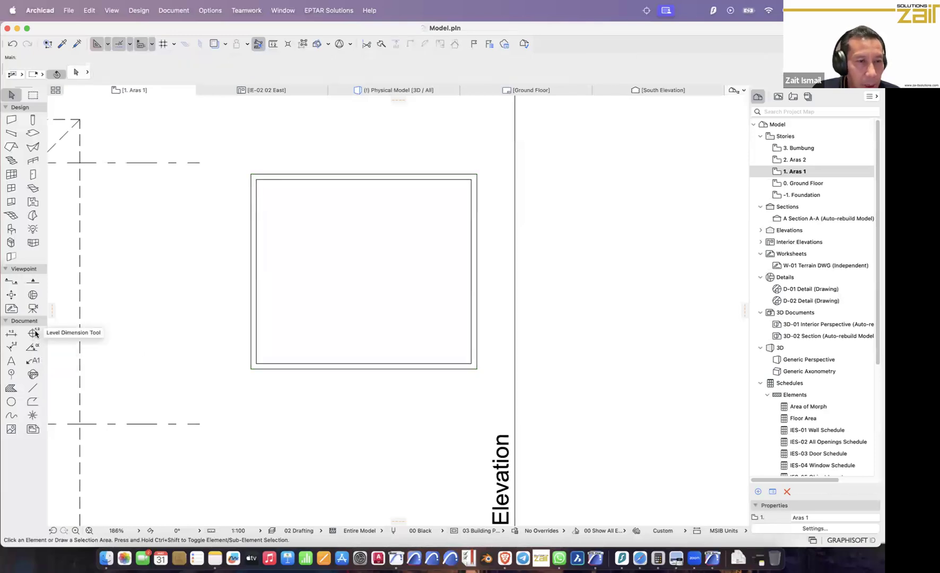
pyautogui.click(33, 202)
pyautogui.press('super+t')
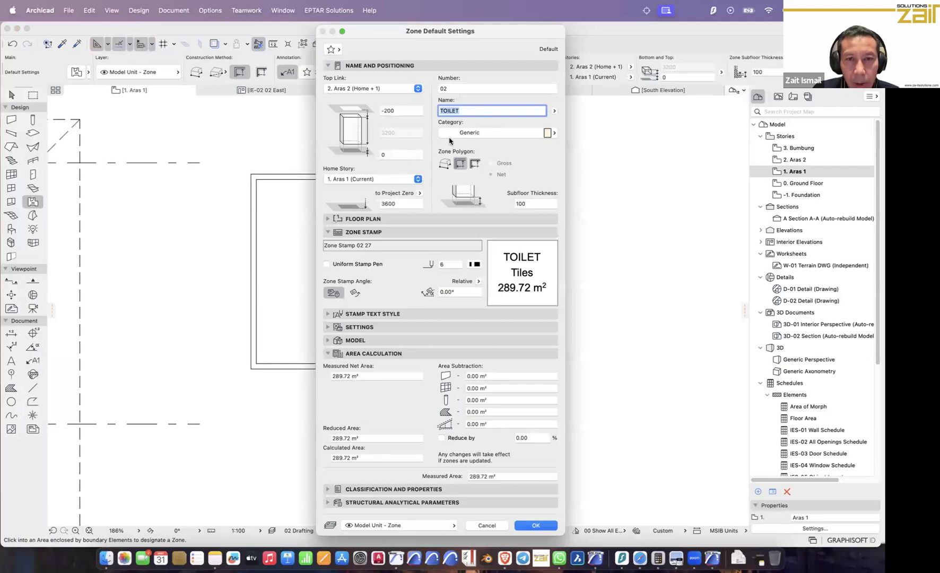
pyautogui.click(339, 53)
pyautogui.click(339, 54)
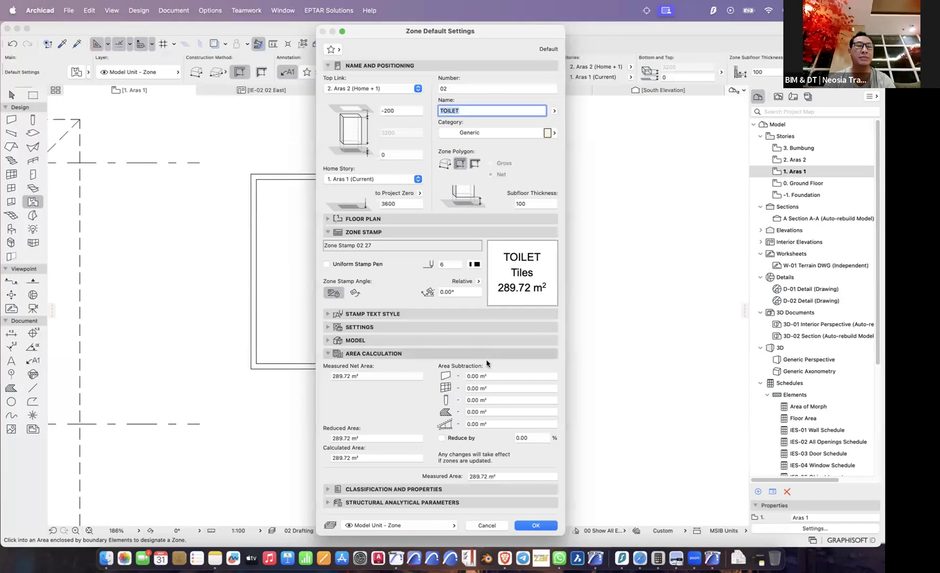
pyautogui.click(328, 327)
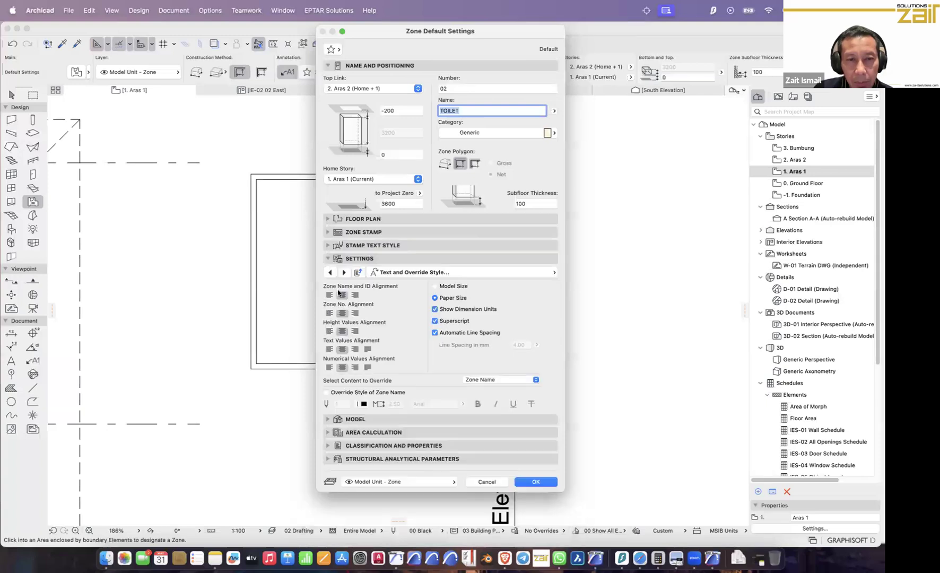
pyautogui.click(328, 245)
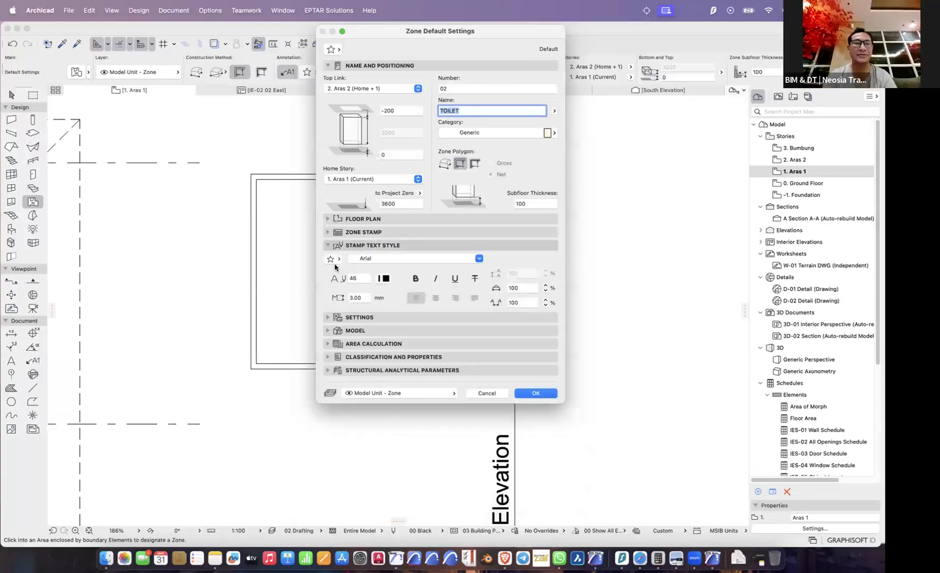
pyautogui.click(539, 393)
pyautogui.click(351, 278)
pyautogui.click(355, 277)
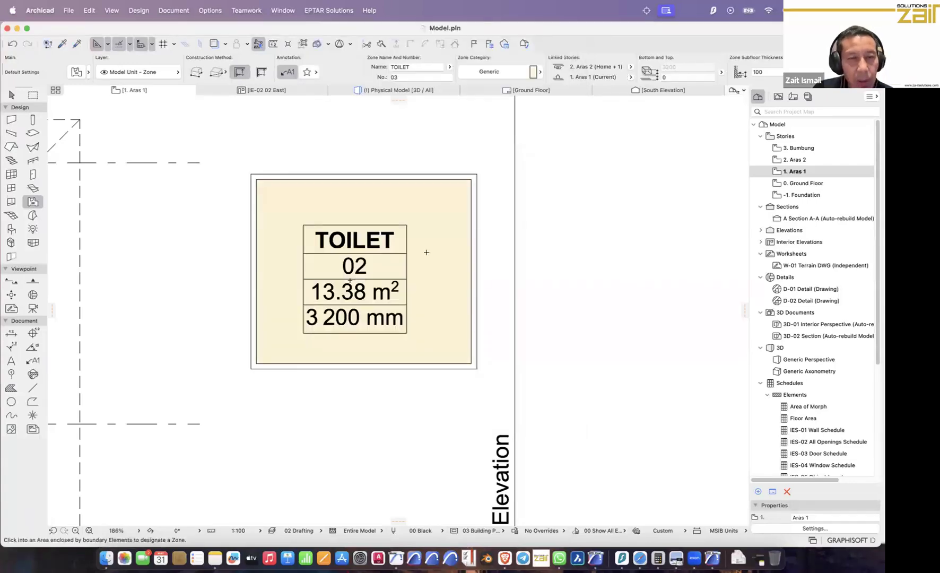
# Examine the TOILET zone label's symbol settings and the zone information and dimension items available in its Content options
pyautogui.scroll(3, 426, 252)
pyautogui.click(9, 95)
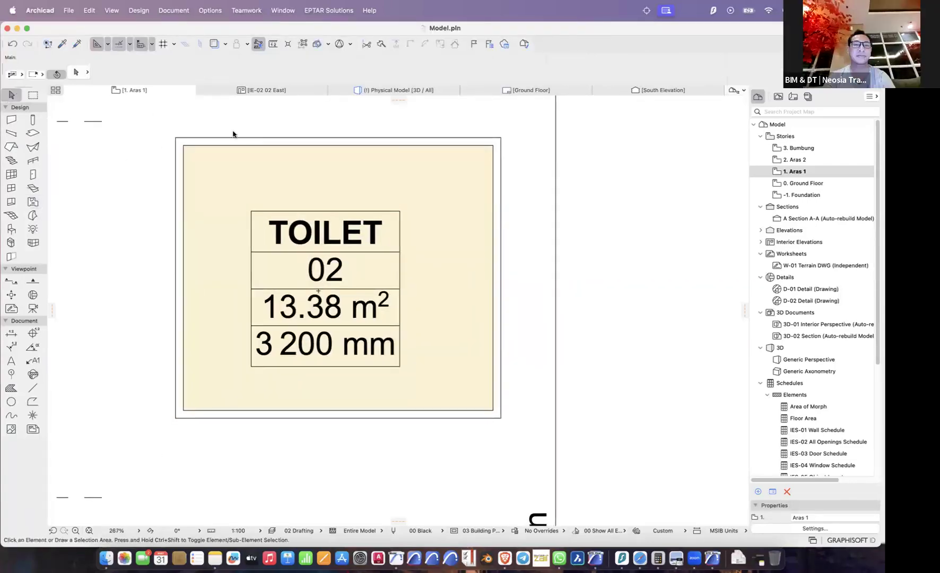
pyautogui.click(402, 215)
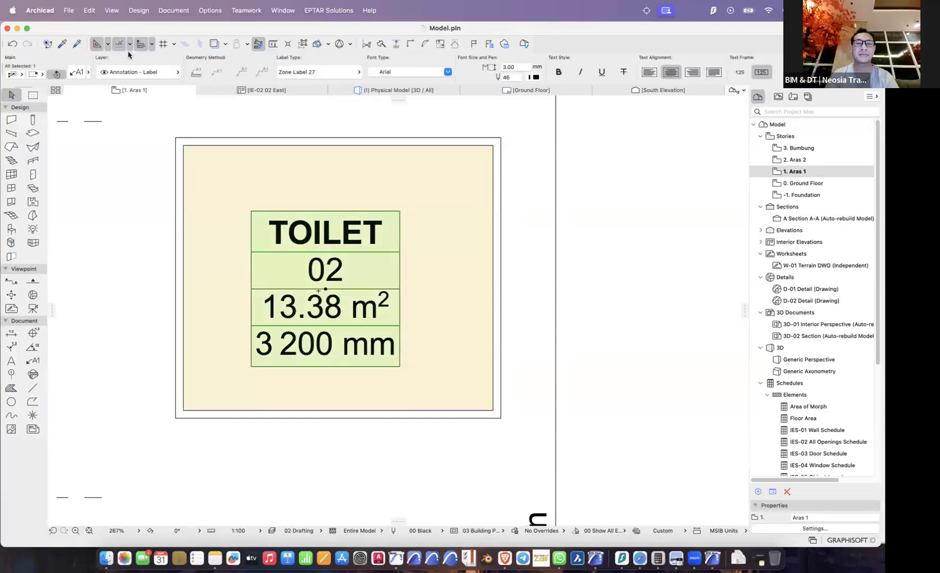
pyautogui.click(80, 72)
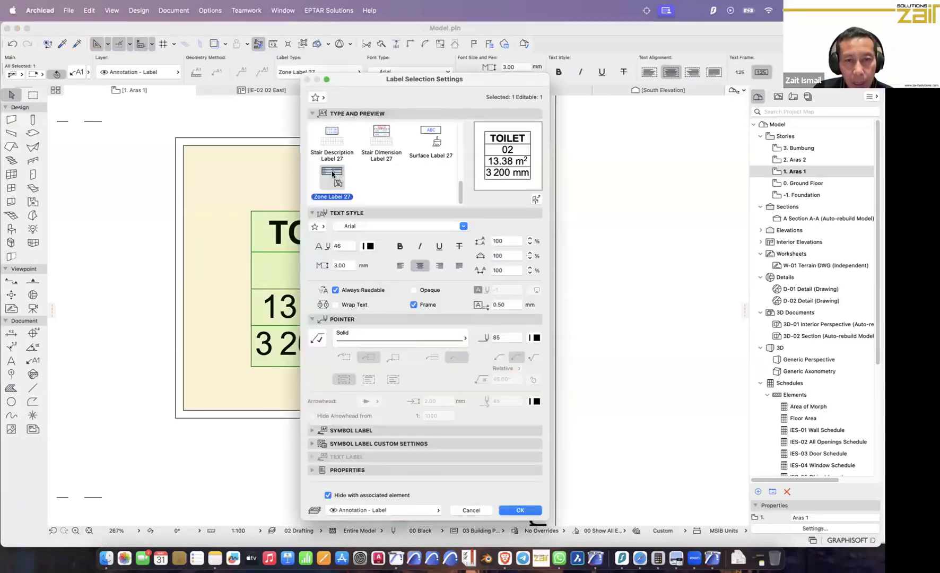
pyautogui.click(314, 430)
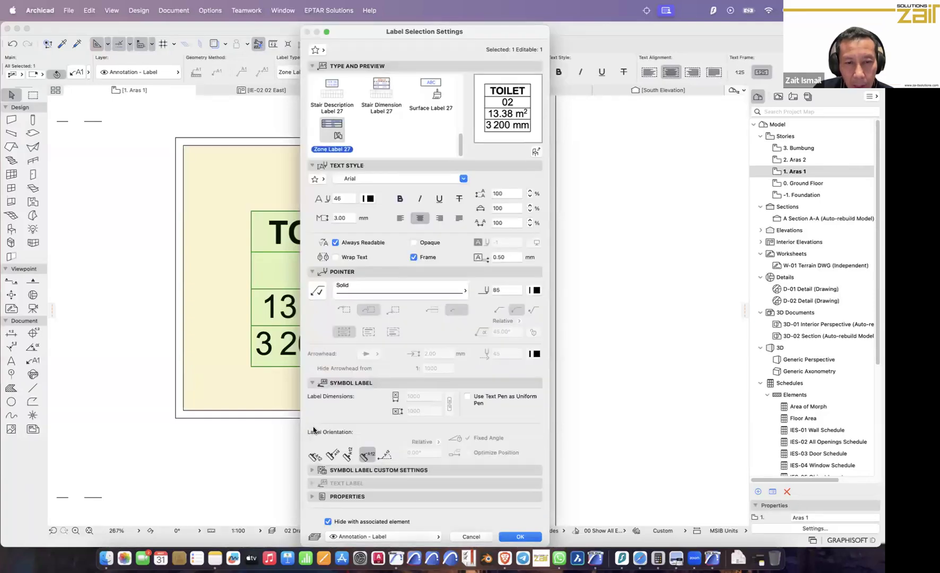
pyautogui.click(314, 470)
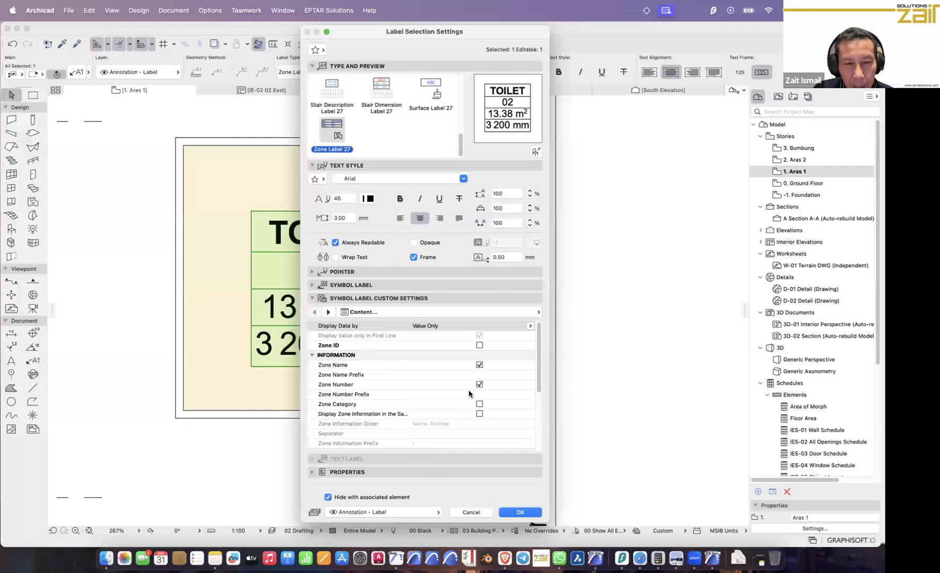
pyautogui.moveTo(537, 369)
pyautogui.mouseDown()
pyautogui.moveTo(540, 434)
pyautogui.moveTo(540, 374)
pyautogui.mouseUp()
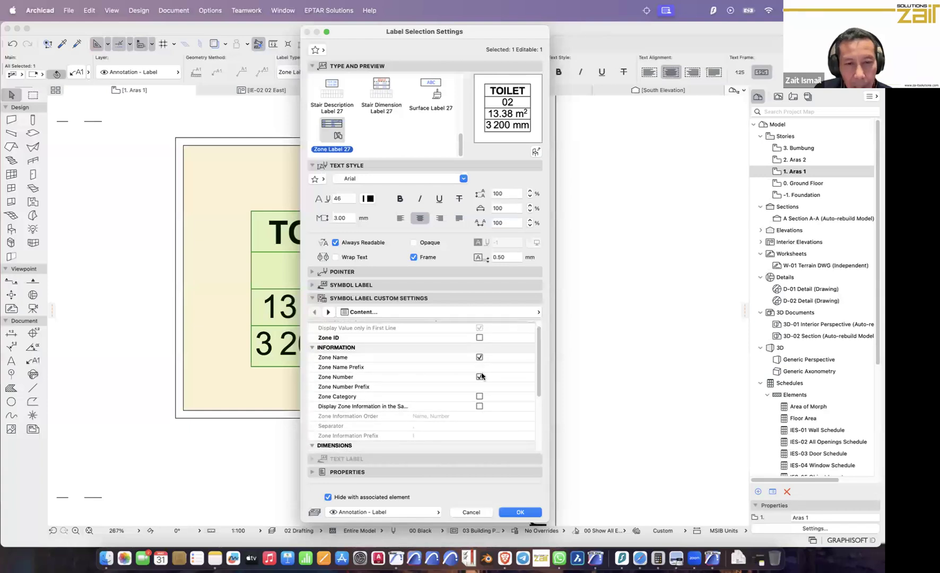
pyautogui.moveTo(540, 352); pyautogui.dragTo(542, 412)
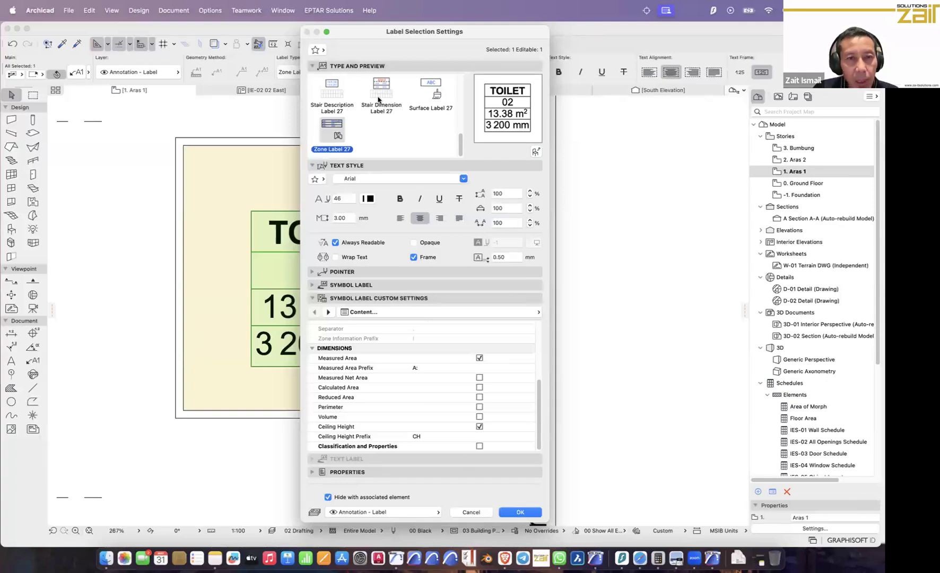
# Try changing the zone label's type to Skin List Label 27, and undo the change
pyautogui.scroll(1, 432, 86)
pyautogui.click(431, 85)
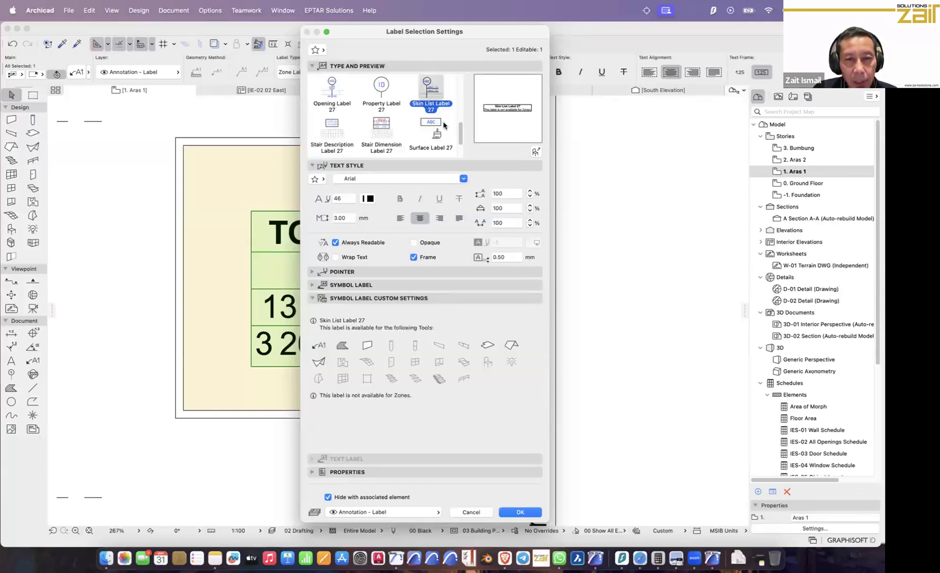
pyautogui.click(520, 512)
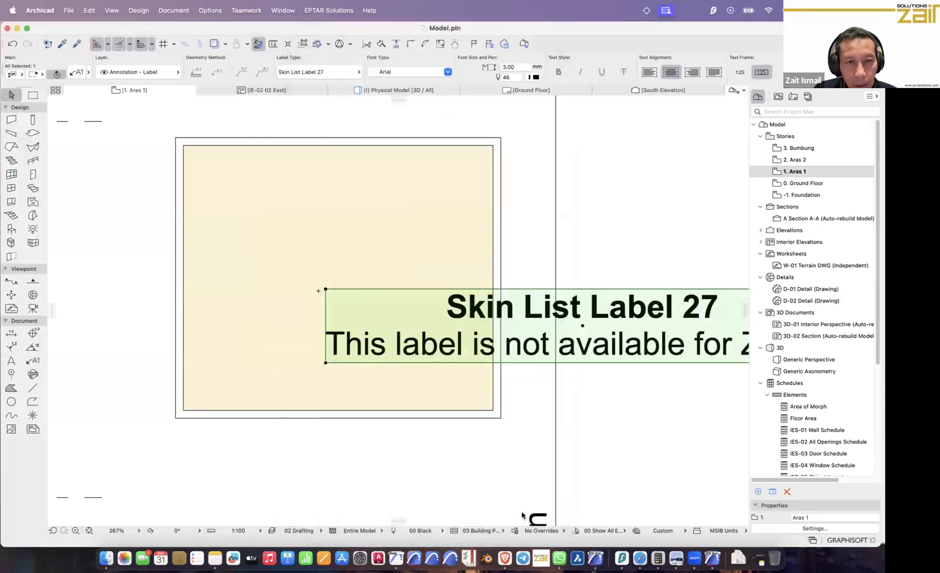
pyautogui.click(12, 43)
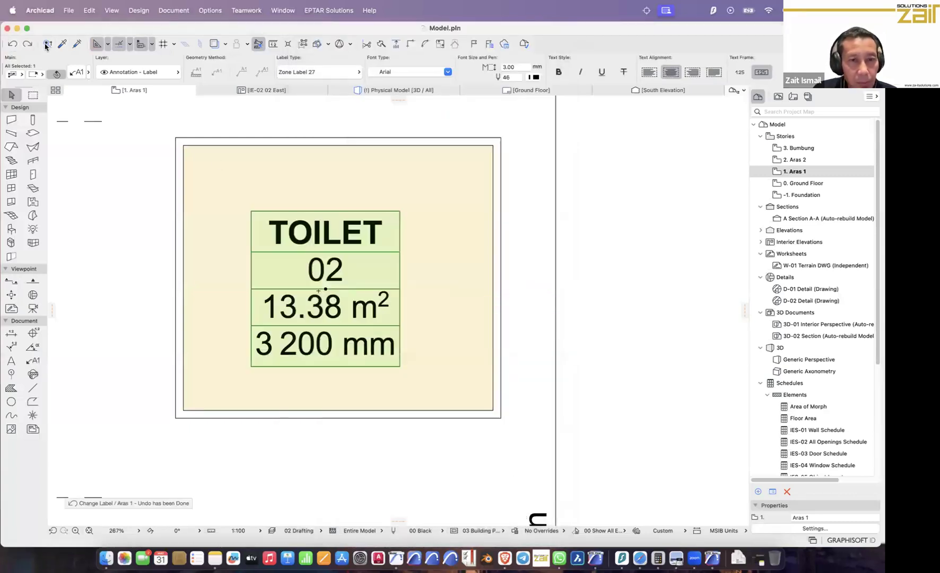
# Apply the Zone Label 01 favorite to the selected TOILET zone label
pyautogui.click(89, 73)
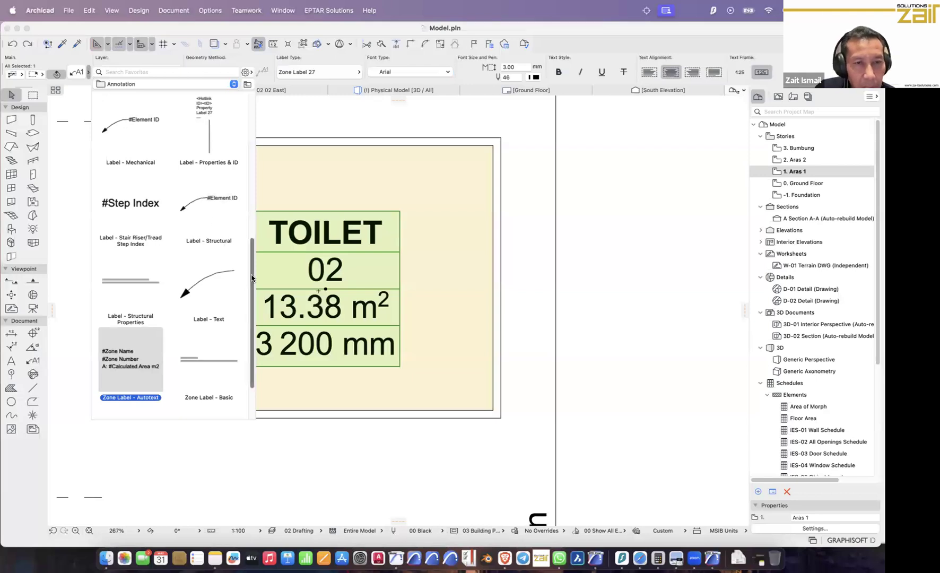
pyautogui.scroll(-4, 250, 302)
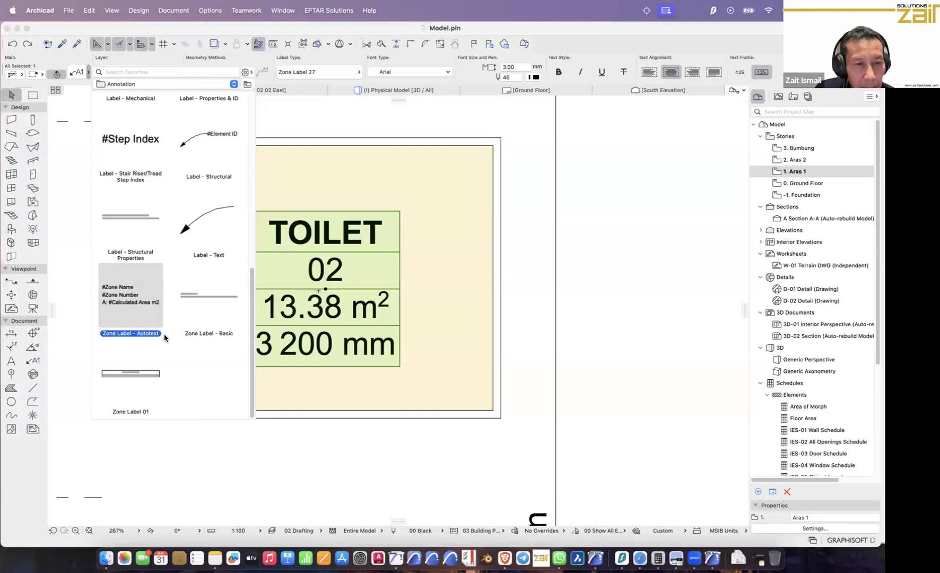
pyautogui.doubleClick(130, 374)
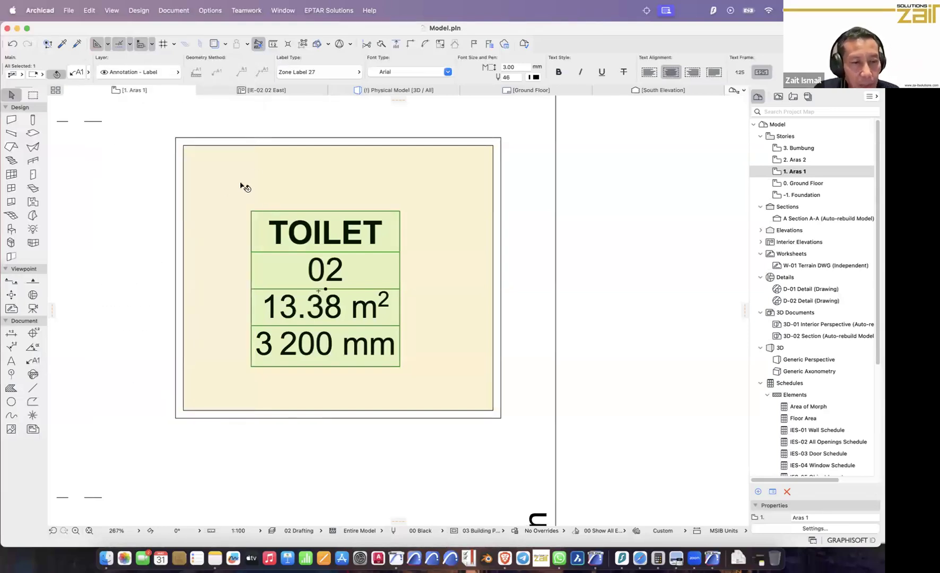
pyautogui.click(89, 73)
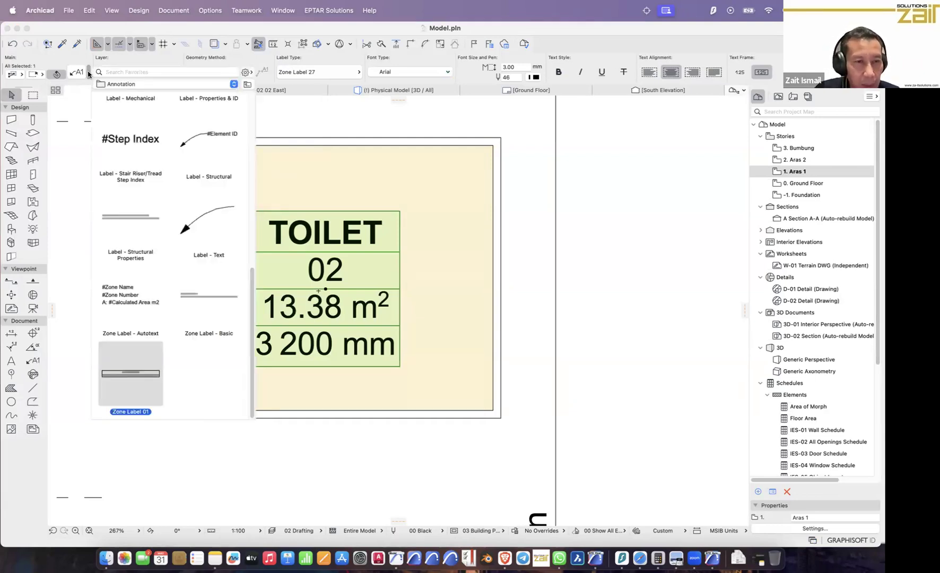
pyautogui.click(89, 73)
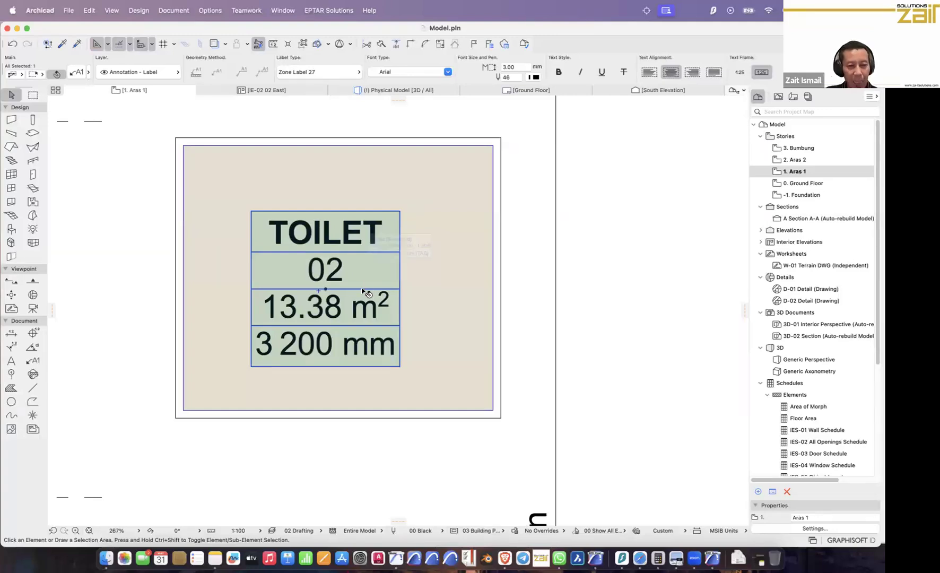
pyautogui.press('Escape')
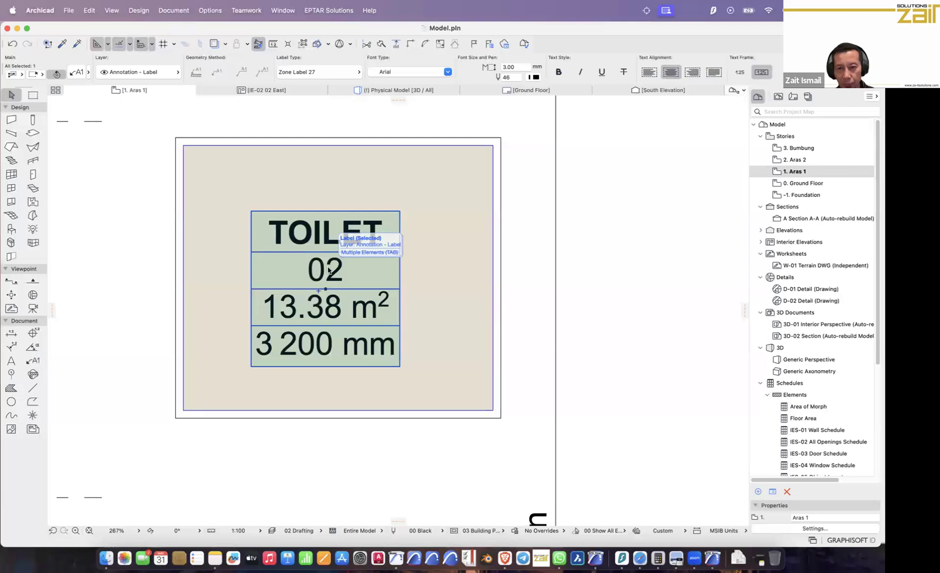
pyautogui.click(682, 414)
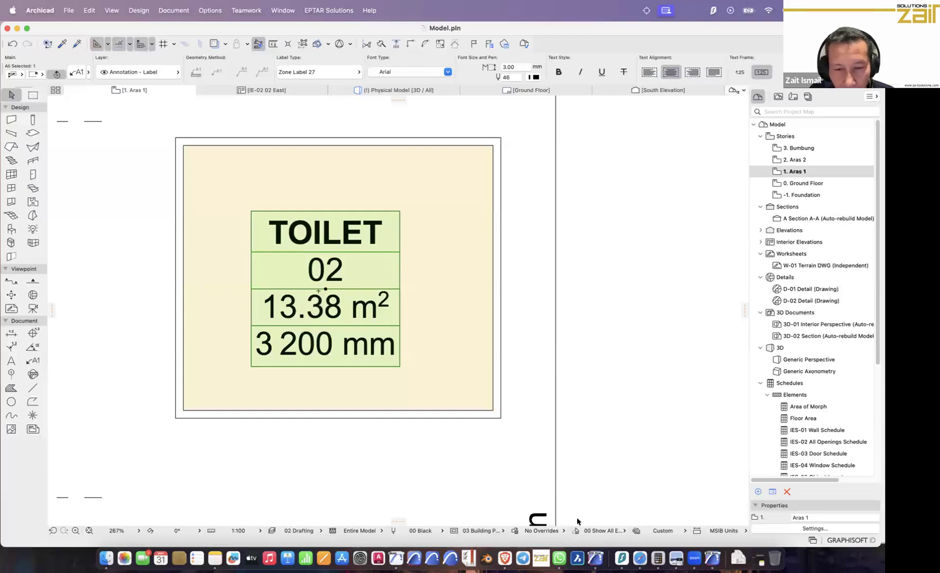
pyautogui.rightClick(713, 557)
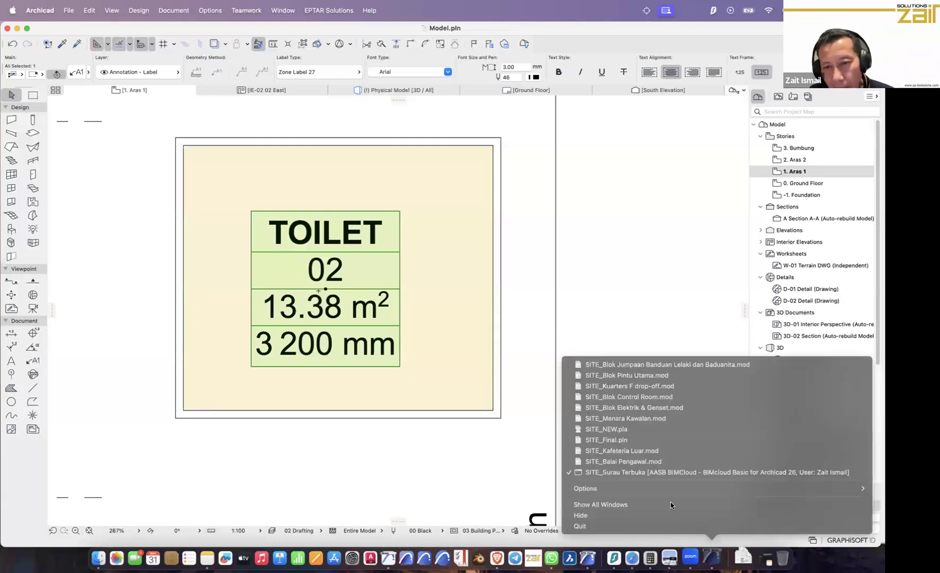
pyautogui.click(632, 293)
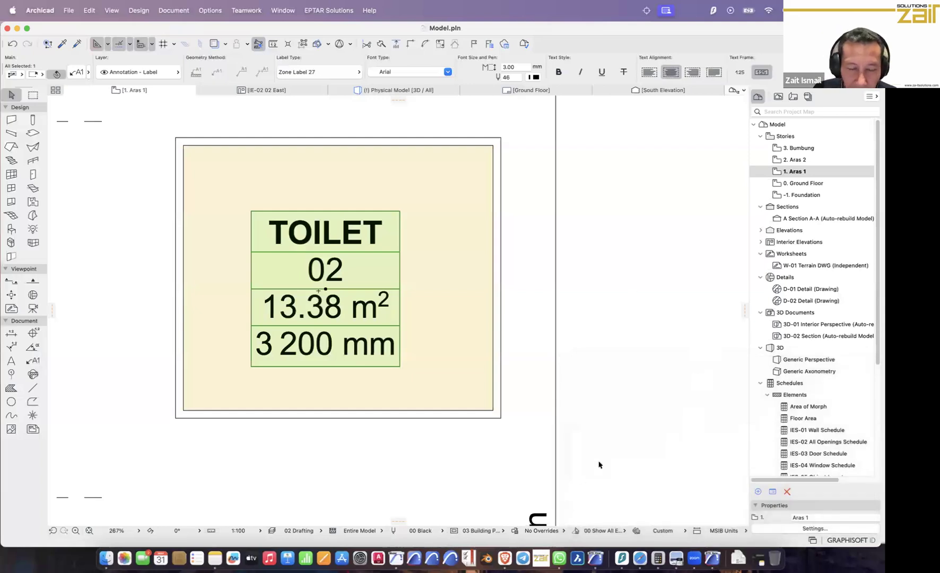
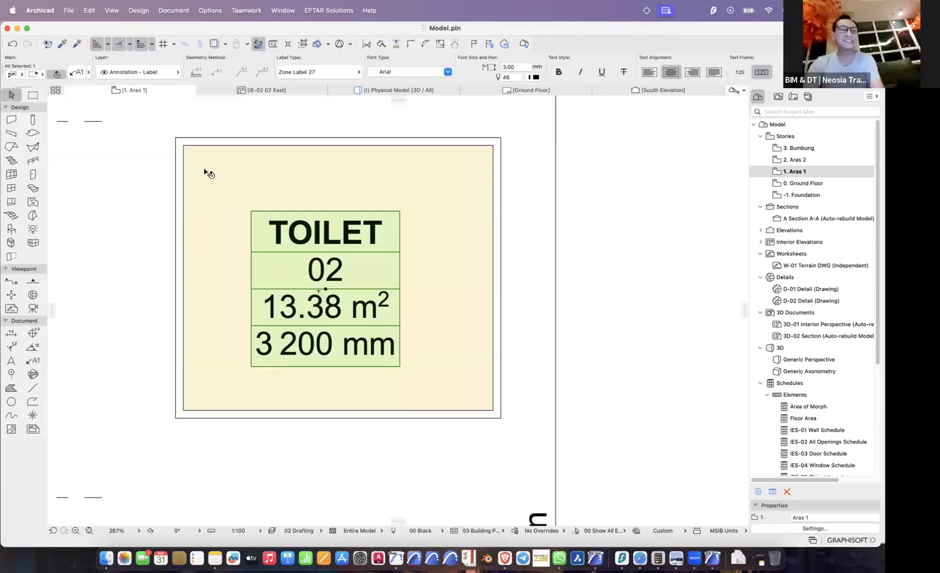
# Try applying the Generic Label favorite to the selected zone label, and undo the change
pyautogui.click(88, 72)
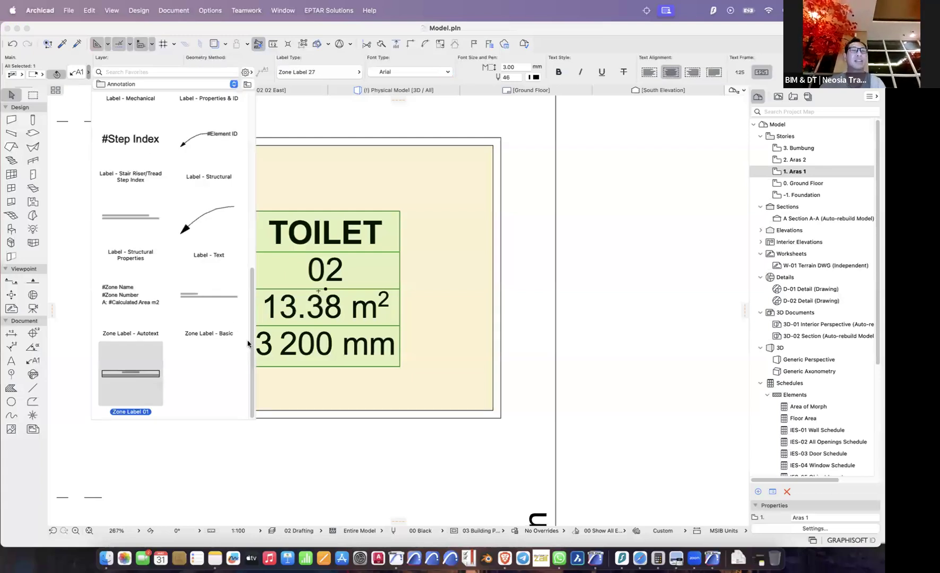
pyautogui.scroll(2, 227, 323)
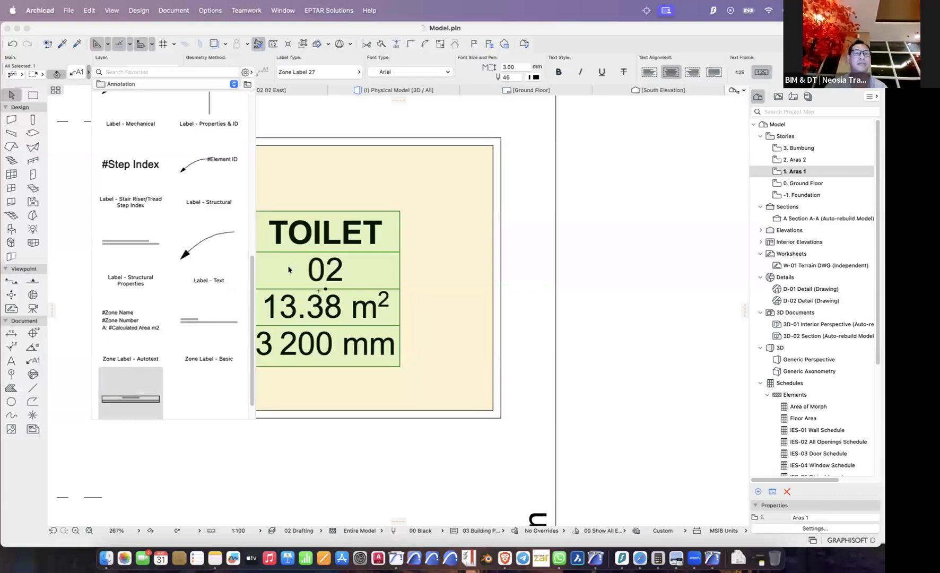
pyautogui.scroll(5, 224, 269)
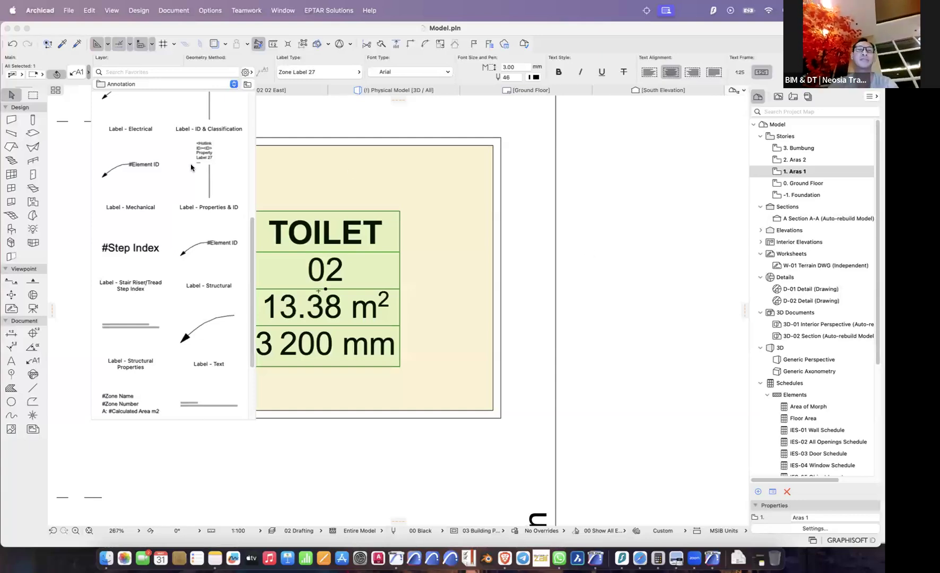
pyautogui.scroll(15, 194, 170)
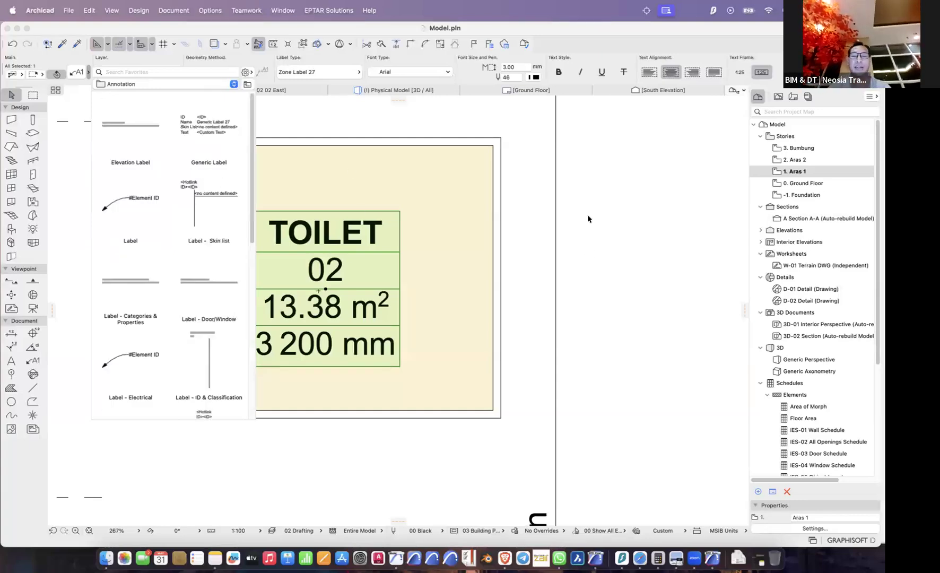
pyautogui.doubleClick(222, 128)
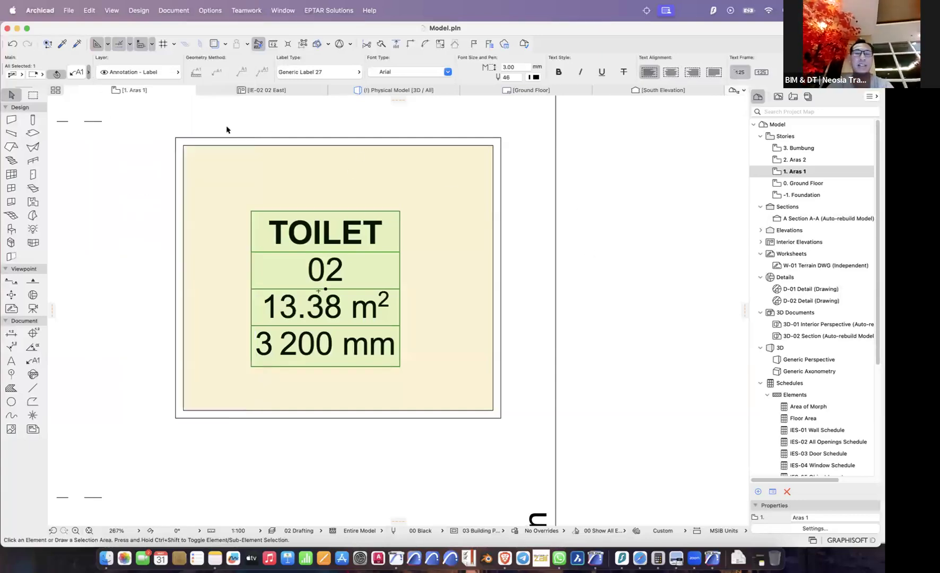
pyautogui.click(12, 43)
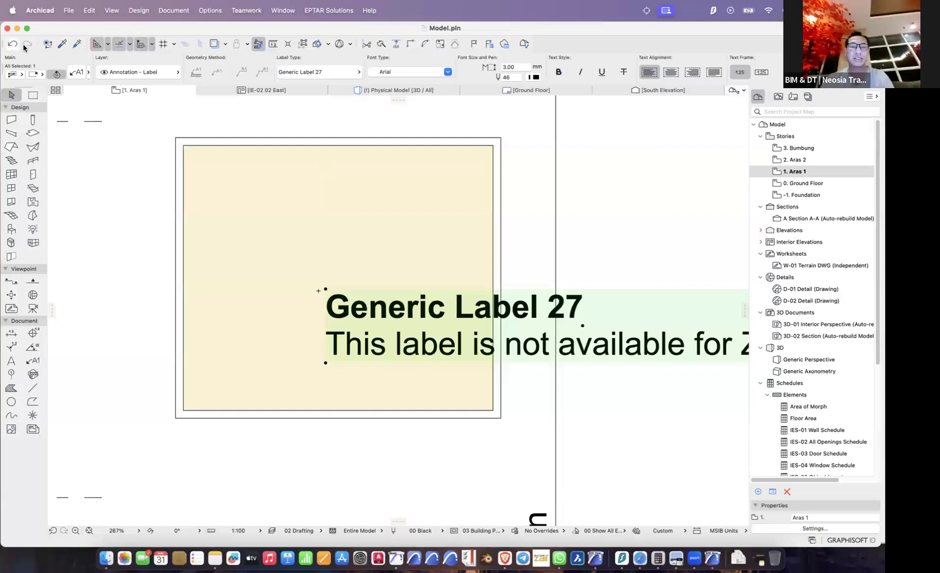
# Try applying the Label - Skin list favorite to the selected TOILET zone label, and undo the change
pyautogui.click(88, 73)
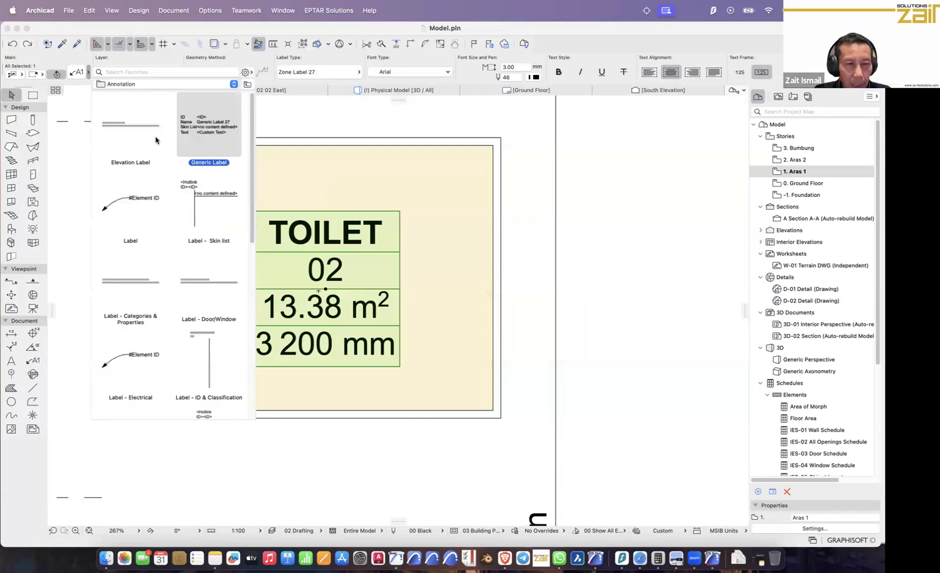
pyautogui.doubleClick(208, 197)
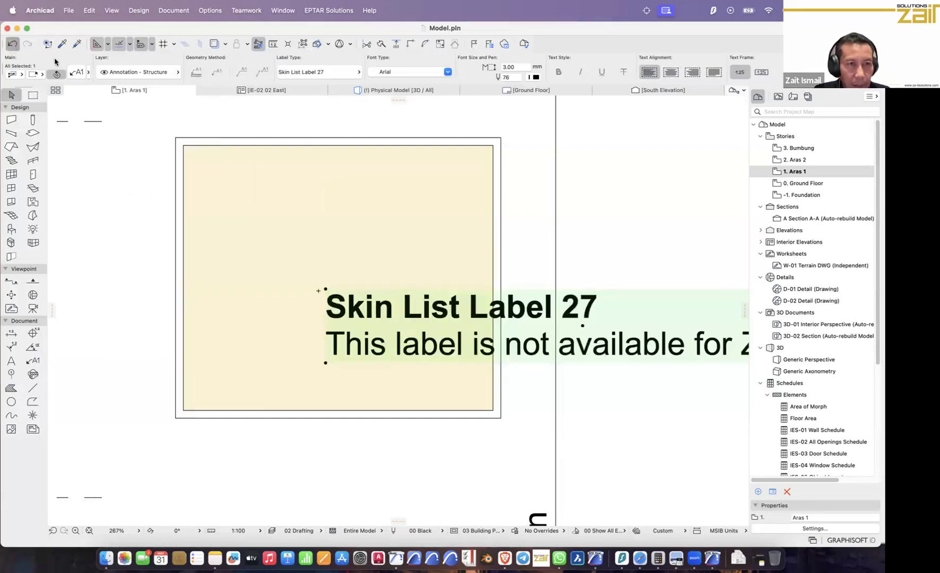
pyautogui.click(12, 44)
# Try applying the Elevation Label favorite to the selected TOILET zone label, and undo the change
pyautogui.click(87, 74)
pyautogui.doubleClick(123, 118)
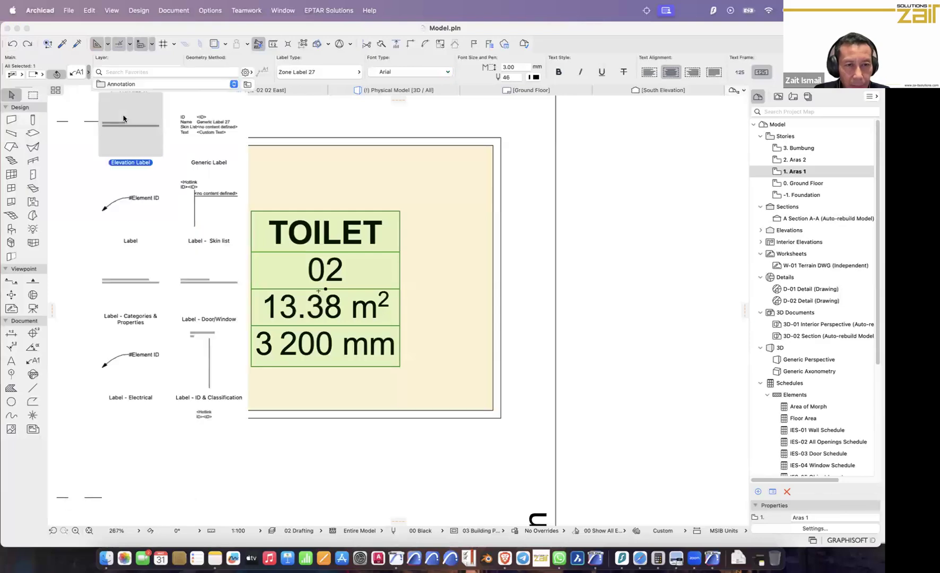
pyautogui.click(12, 44)
# Try applying the Label - Properties & ID favorite to the selected TOILET zone label, and undo the change
pyautogui.click(88, 73)
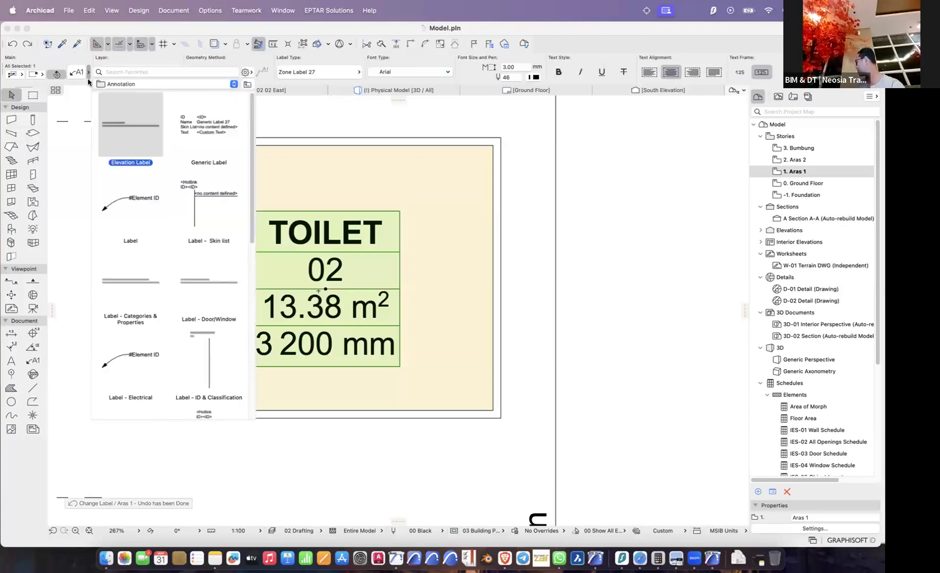
pyautogui.scroll(-8, 173, 261)
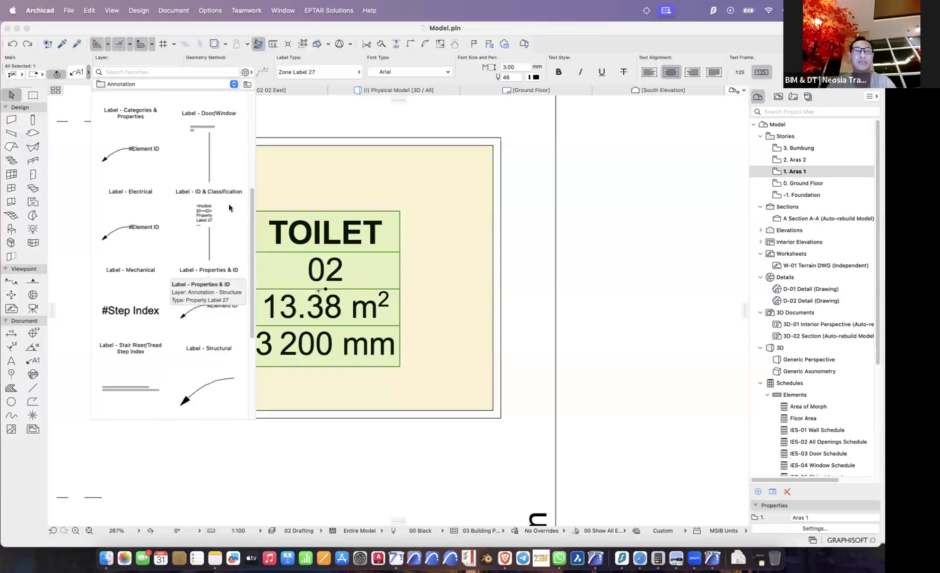
pyautogui.doubleClick(211, 216)
pyautogui.scroll(-6, 248, 247)
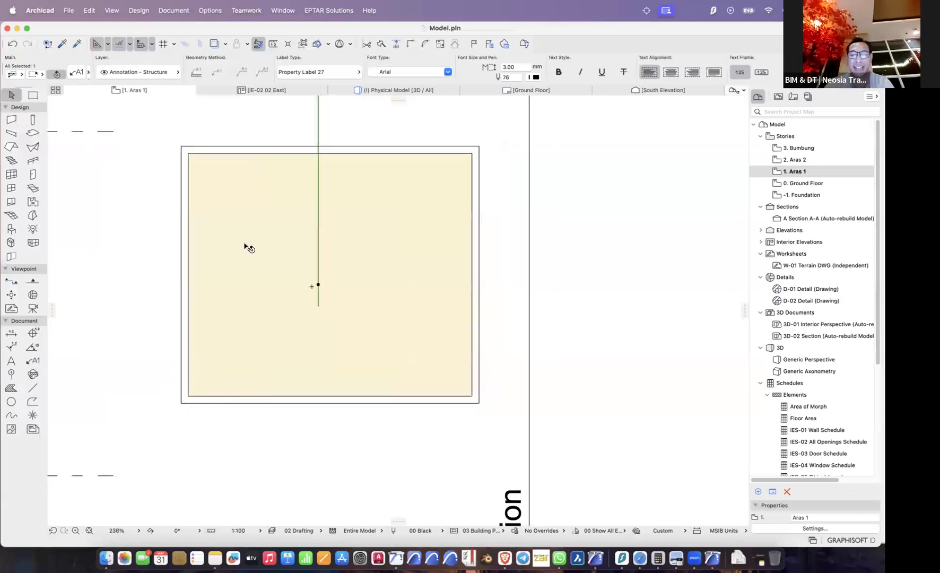
pyautogui.click(12, 43)
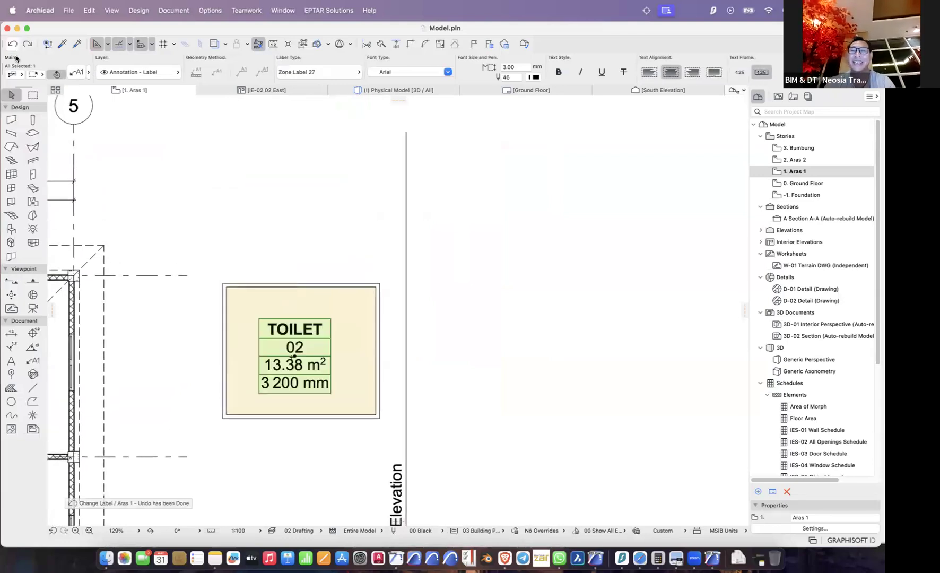
pyautogui.click(88, 73)
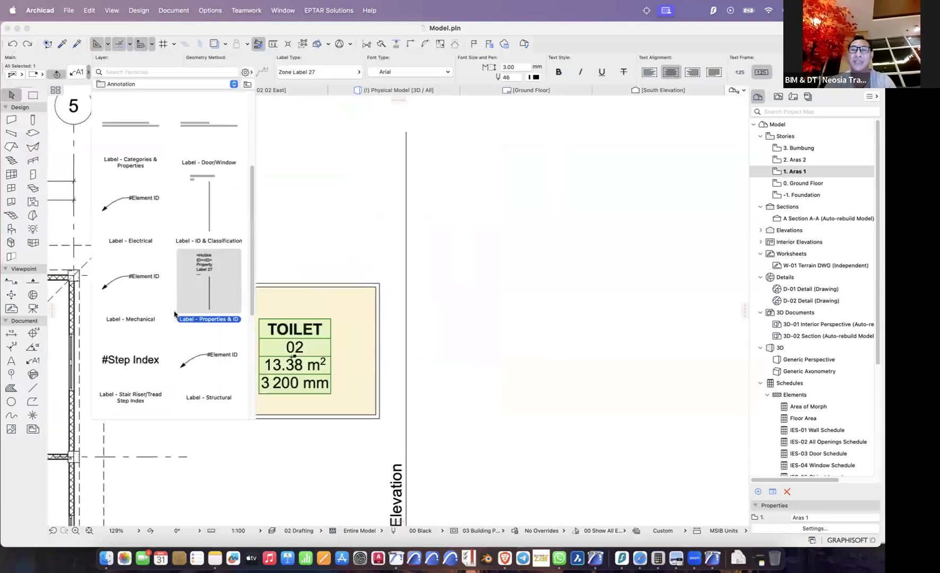
pyautogui.scroll(-5, 174, 314)
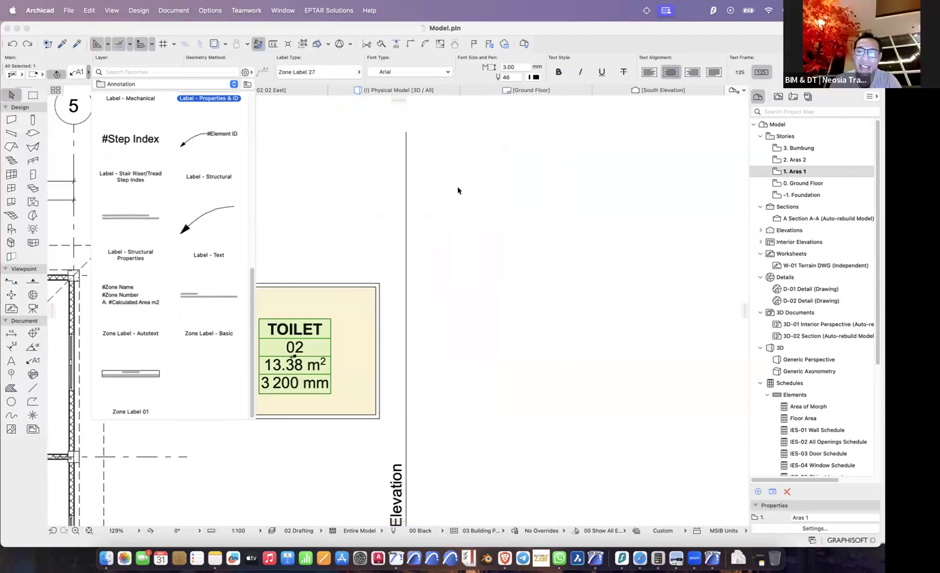
pyautogui.click(453, 151)
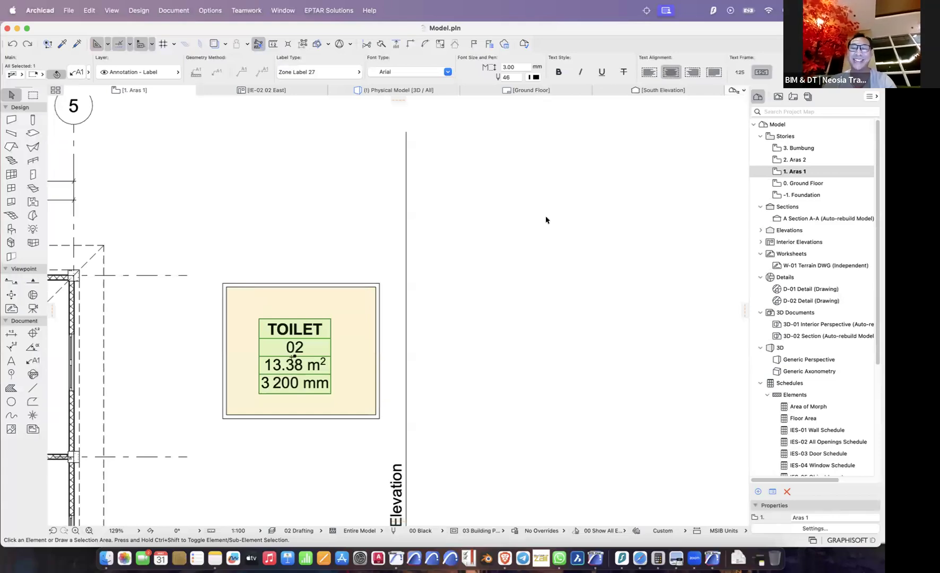
pyautogui.moveTo(598, 90)
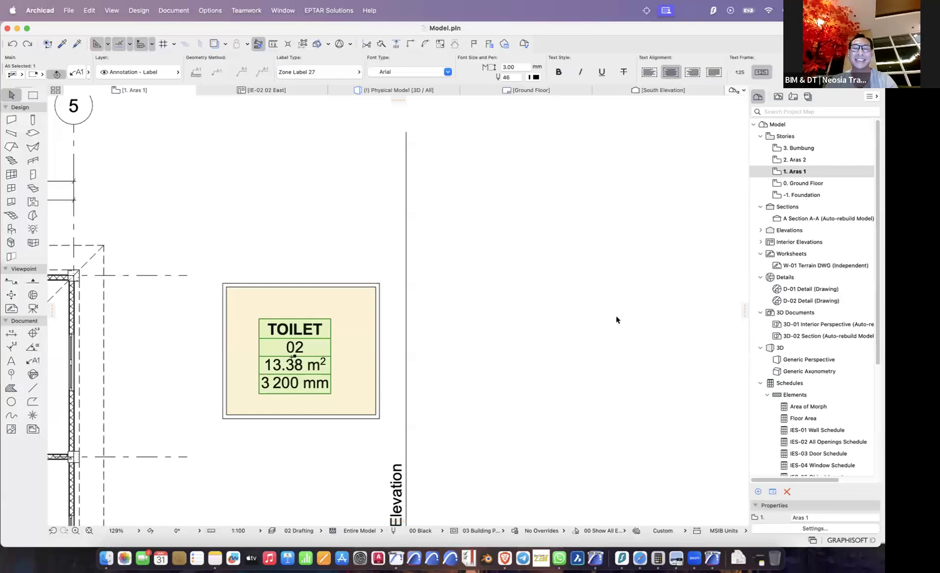
pyautogui.scroll(6, 567, 321)
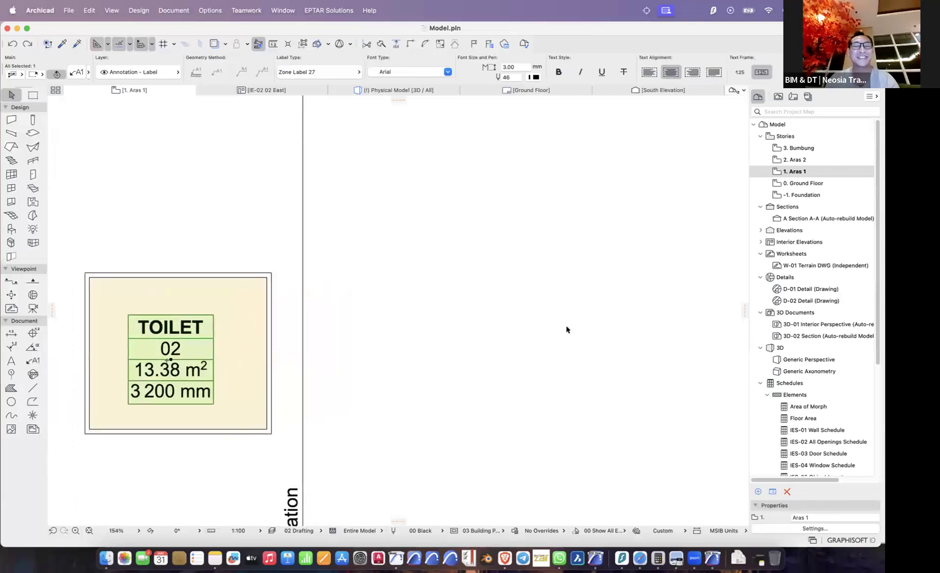
pyautogui.scroll(5, 484, 332)
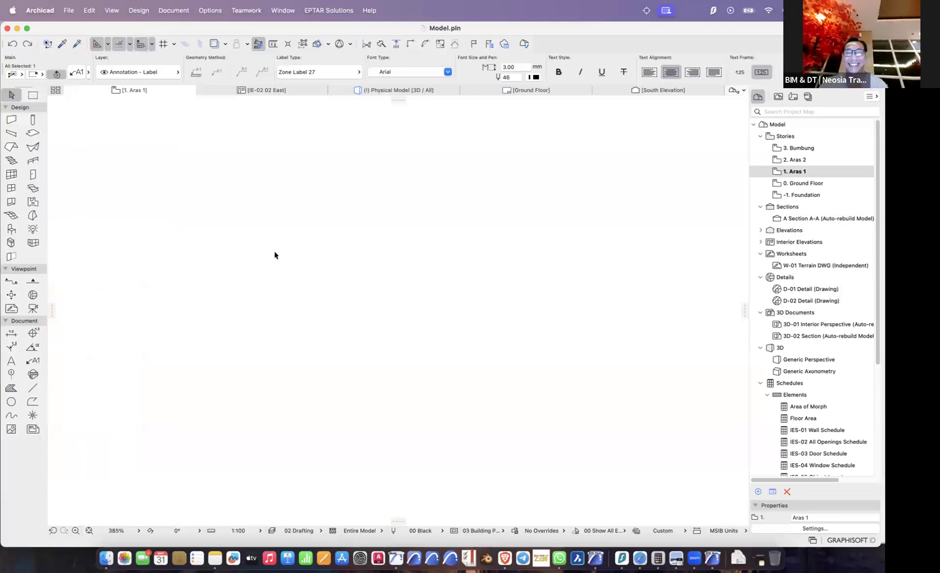